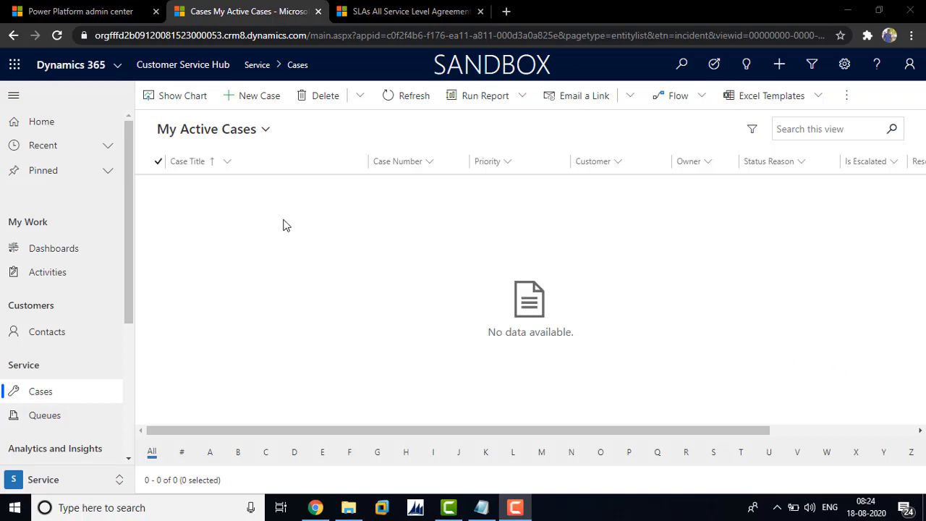
Create a new SLA record named Test for the Case entity from the service level agreements list and save it.
click(394, 12)
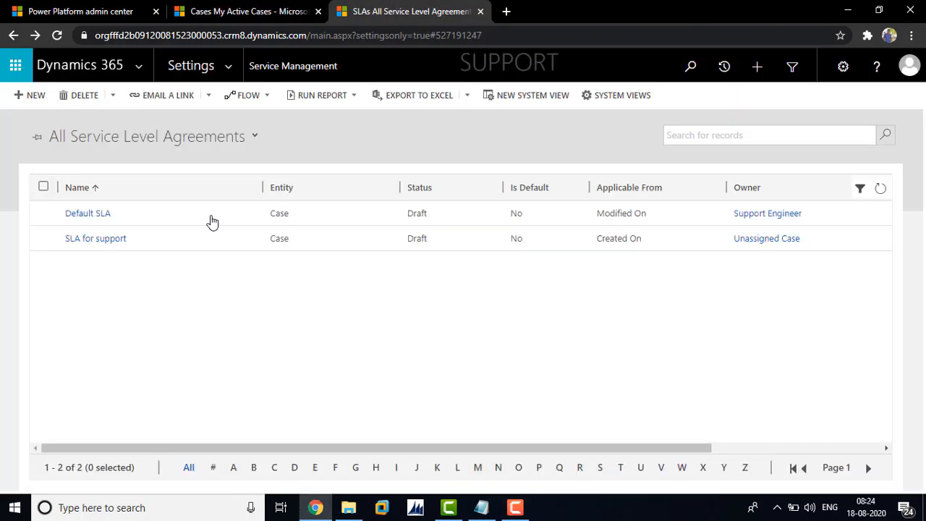
click(30, 94)
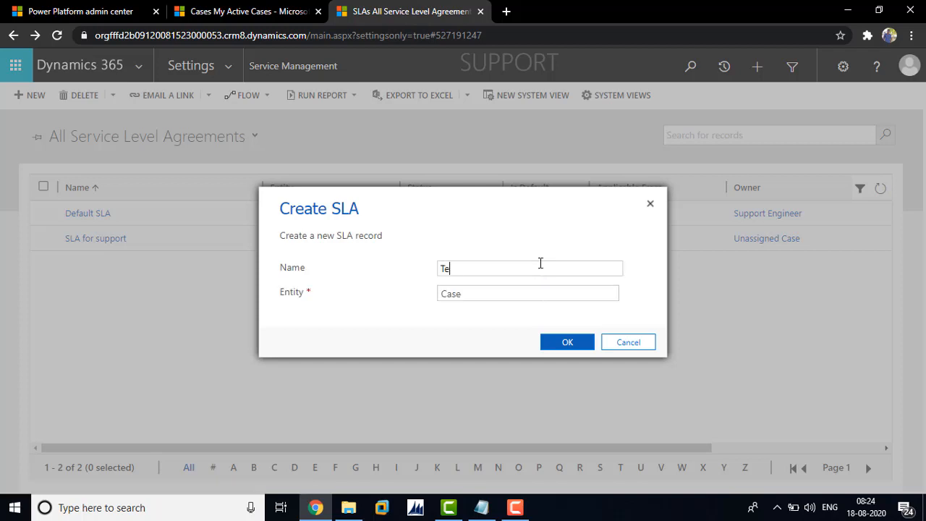
click(564, 341)
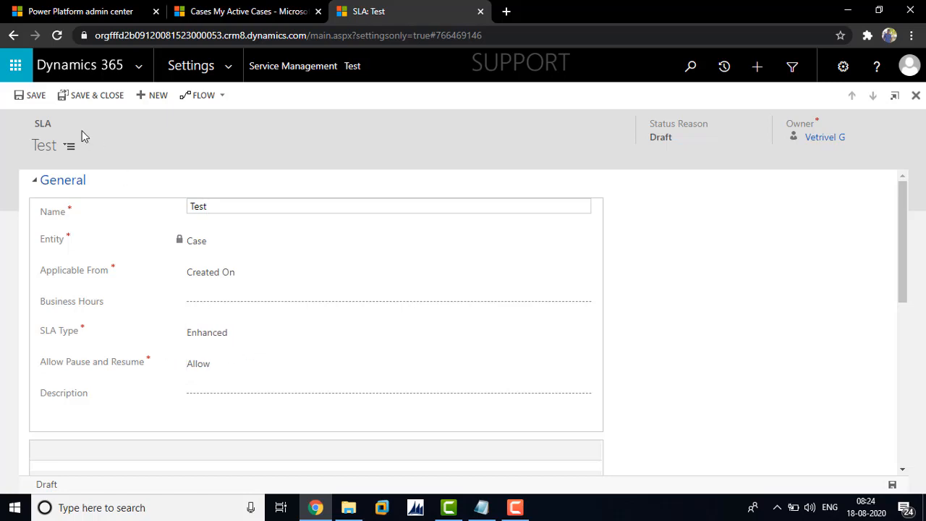
click(26, 100)
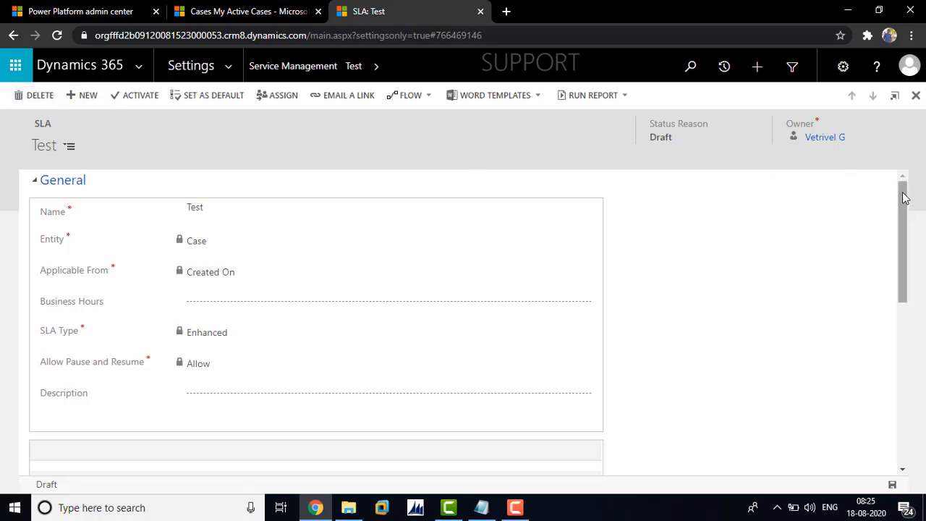
Add an SLA item to the Test SLA, named Normal Priority Response, with First Response By KPI as its SLA KPI.
drag(903, 197, 918, 270)
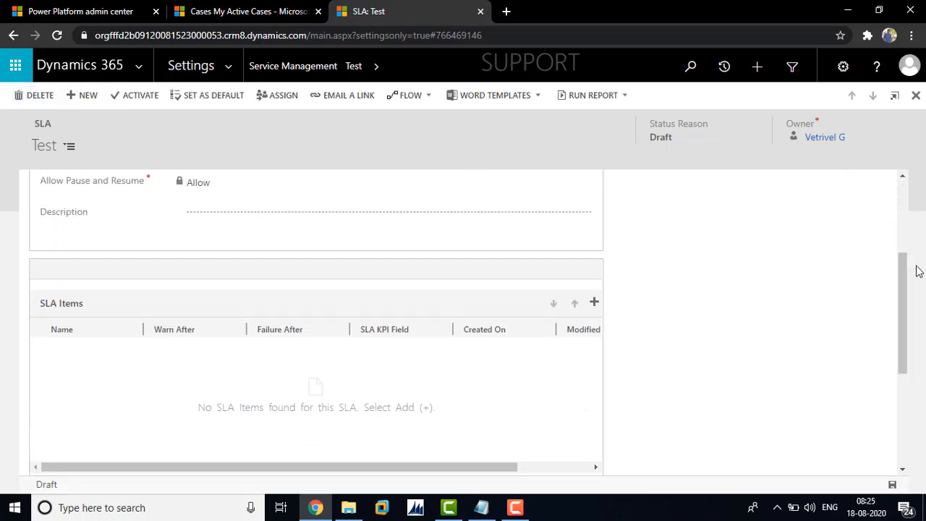
click(593, 303)
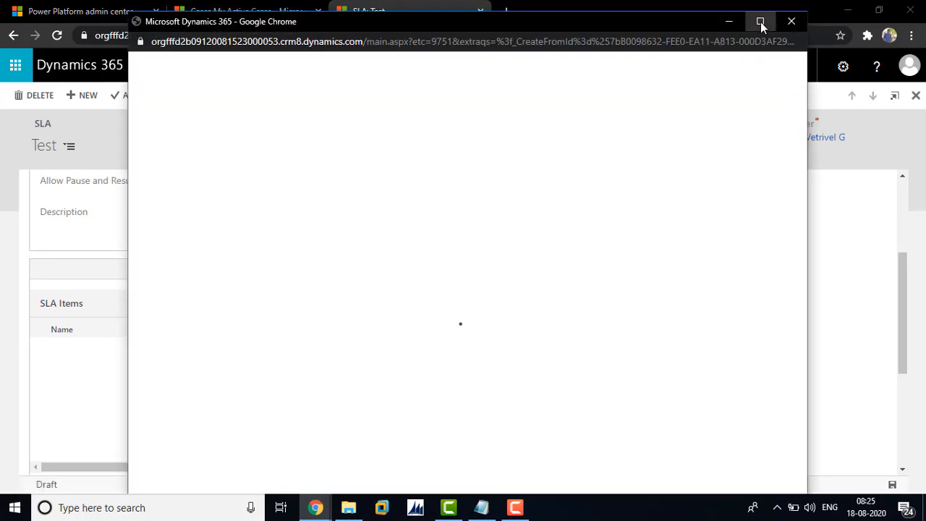
click(760, 21)
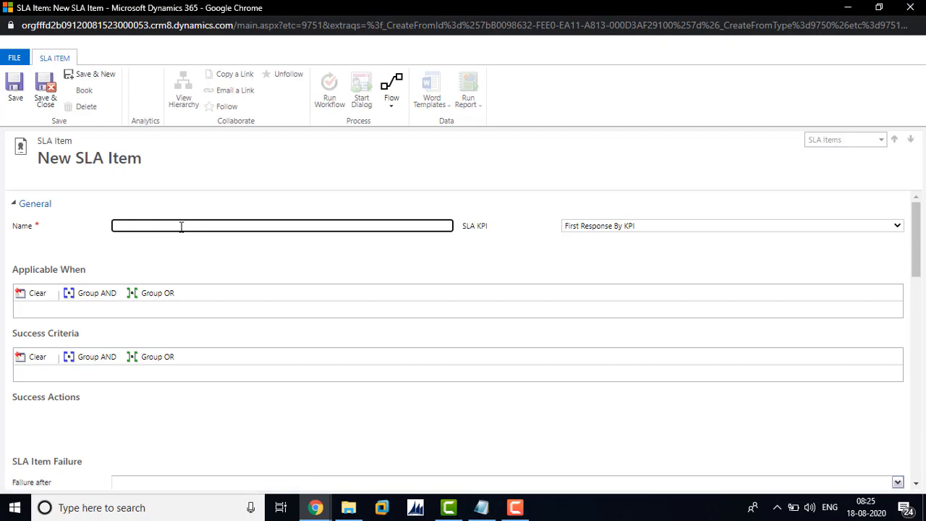
text(Normal Priority Response)
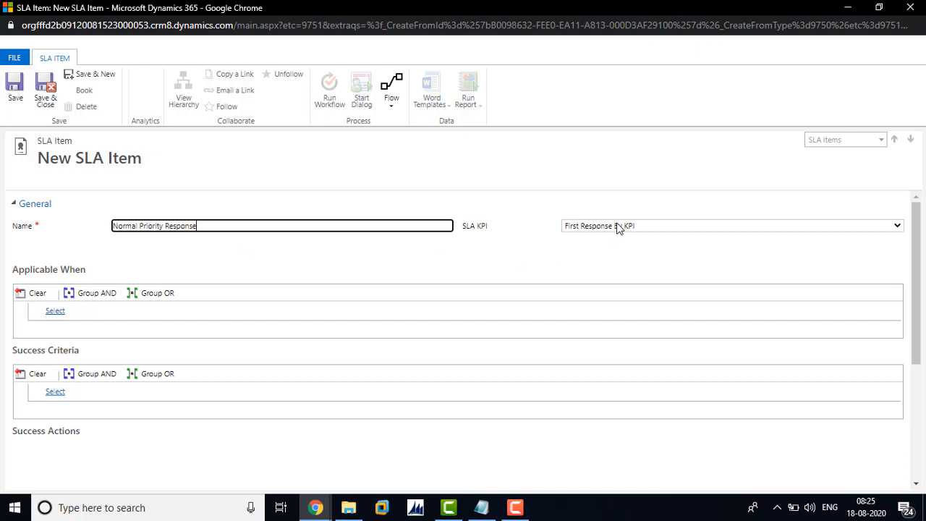
click(617, 229)
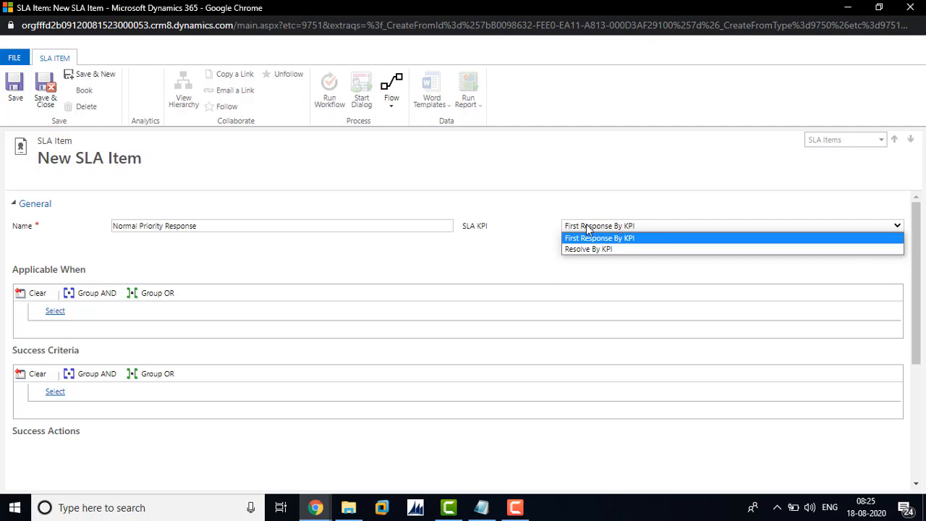
click(543, 231)
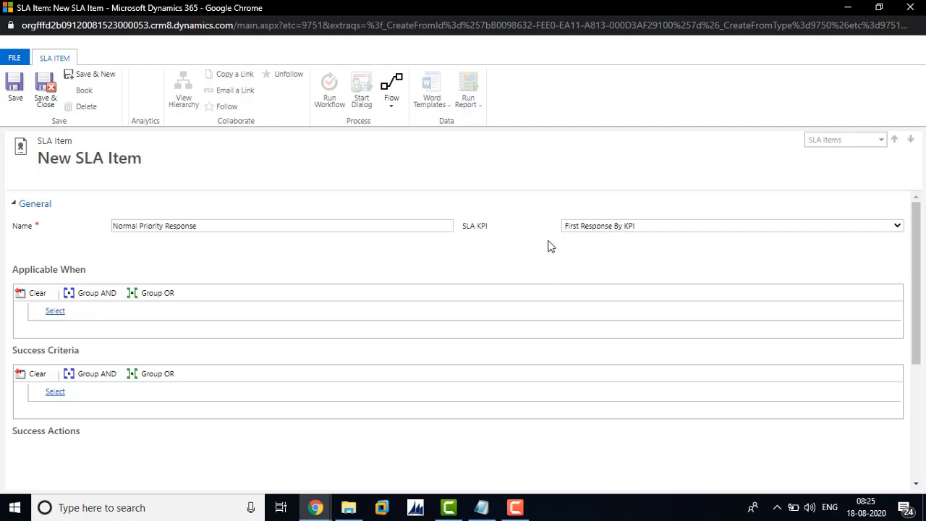
Start an Applicable When condition on the Case entity's Priority field.
click(64, 312)
click(69, 311)
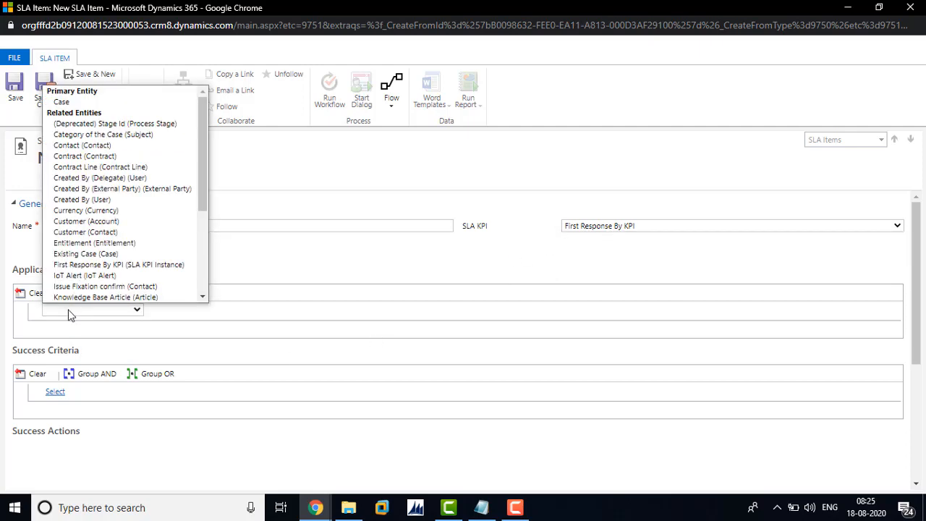
click(116, 102)
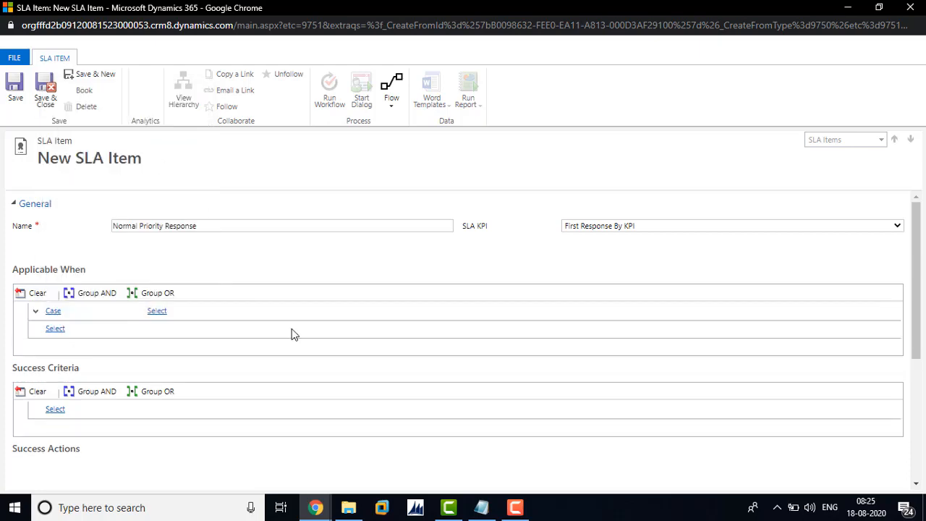
click(228, 311)
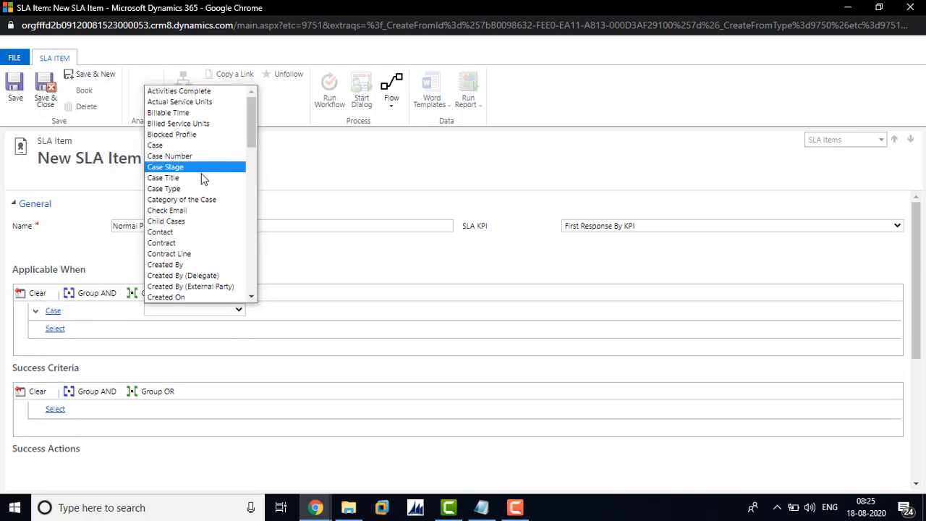
key(p)
key(p)
key(p)
key(p)
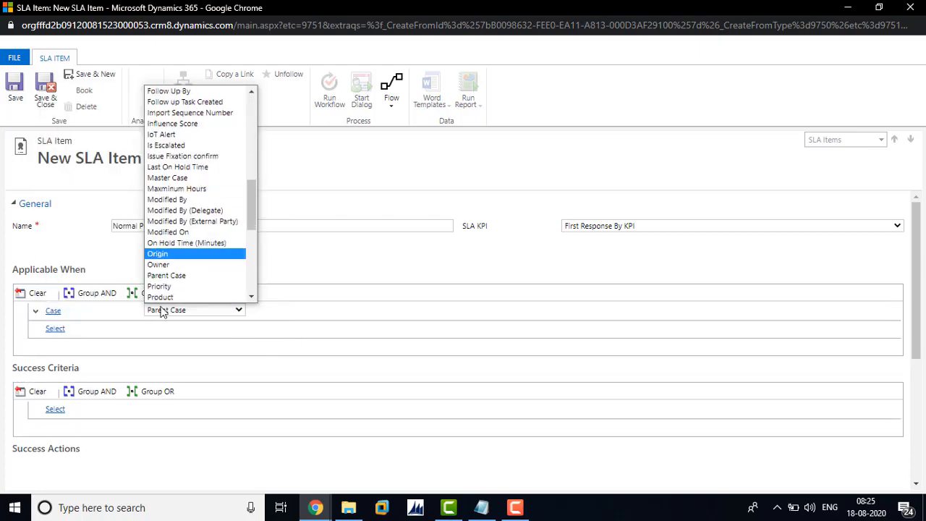
click(167, 287)
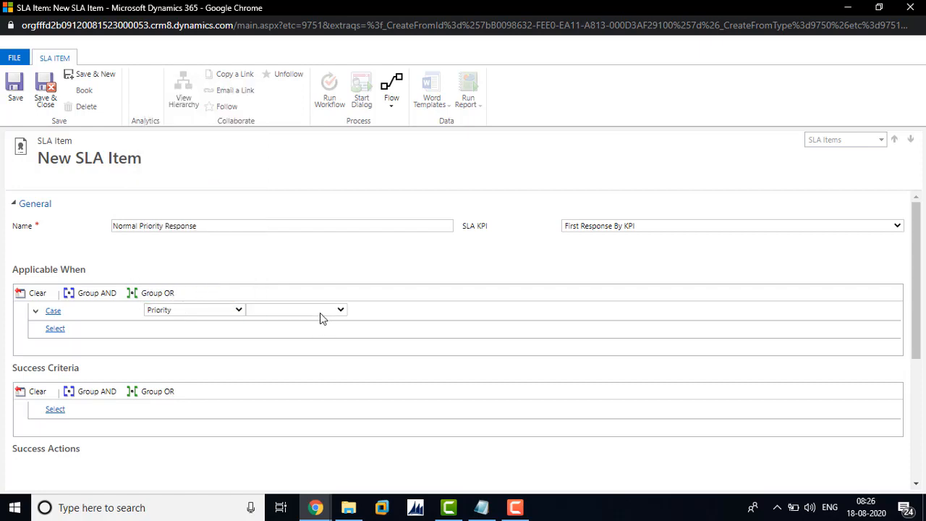
Complete the Priority condition with the Equals operator and the value Normal.
click(320, 312)
click(296, 323)
click(416, 316)
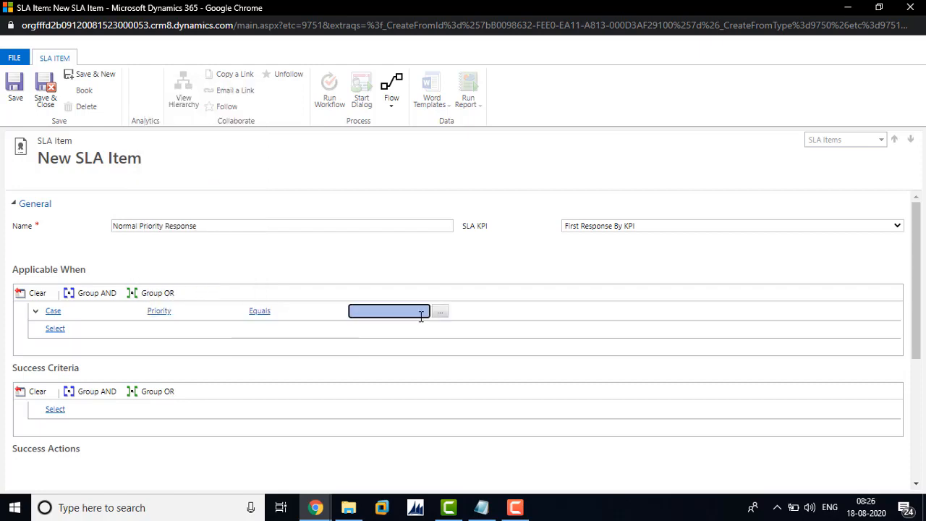
click(436, 318)
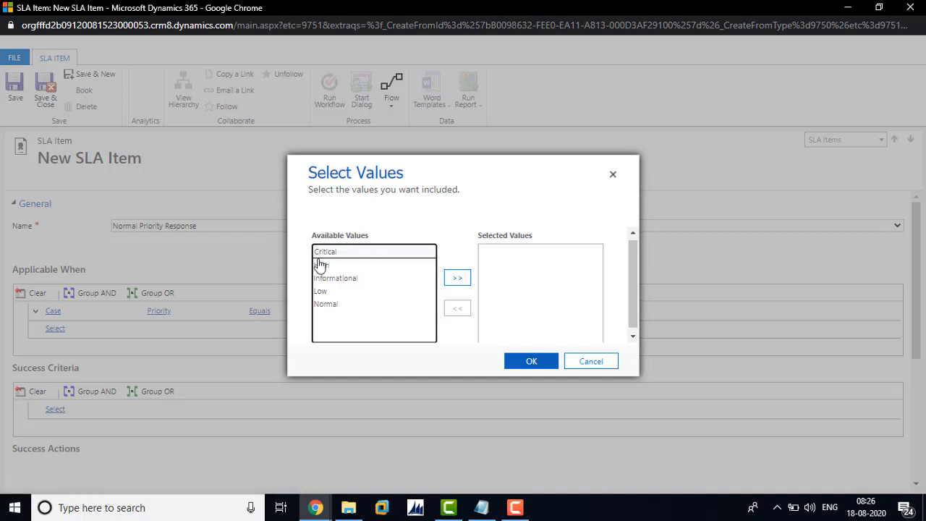
click(324, 307)
click(457, 277)
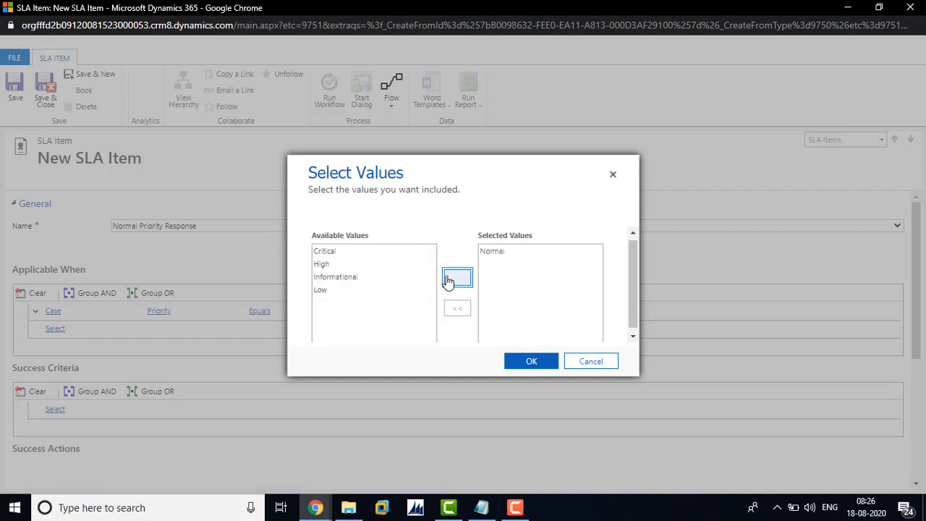
click(518, 361)
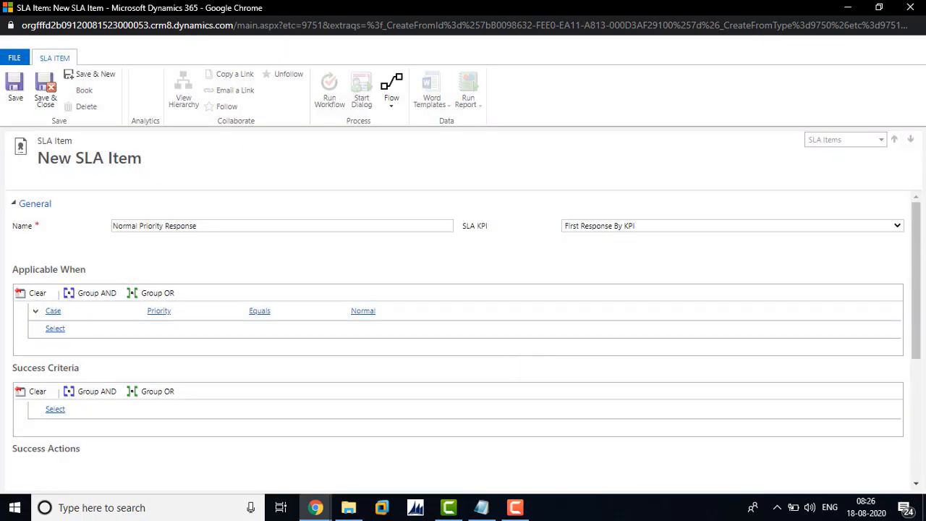
Start a Success Criteria condition on the Case entity's First Response Sent field.
drag(920, 248, 912, 321)
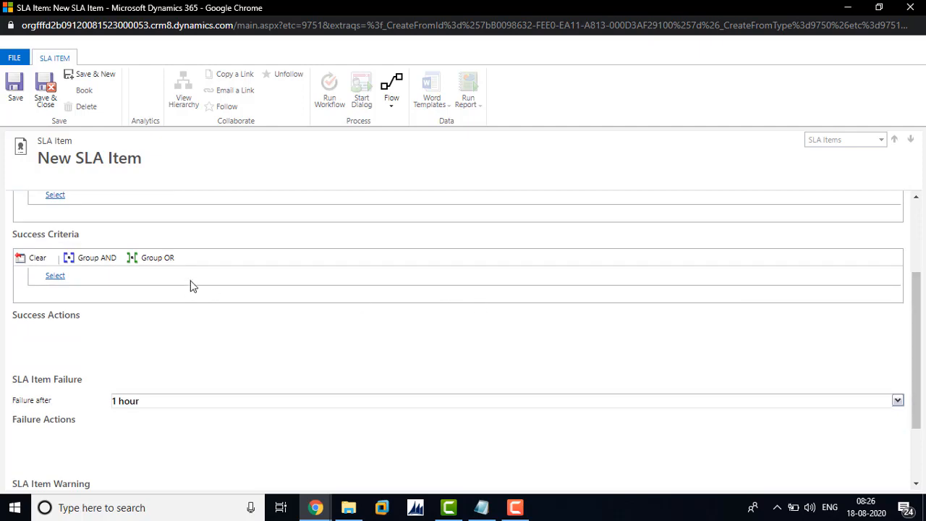
click(100, 280)
click(99, 277)
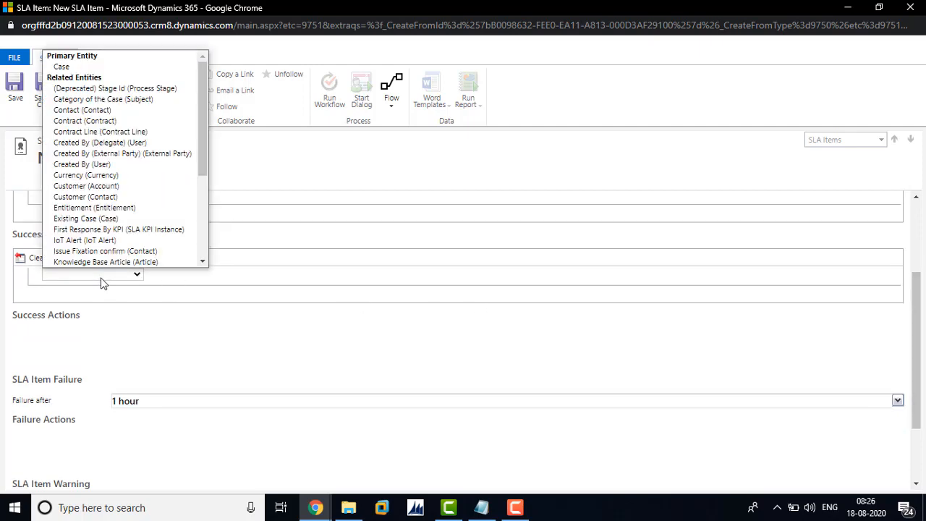
click(97, 69)
click(207, 272)
click(207, 274)
scroll(206, 226, down, 1)
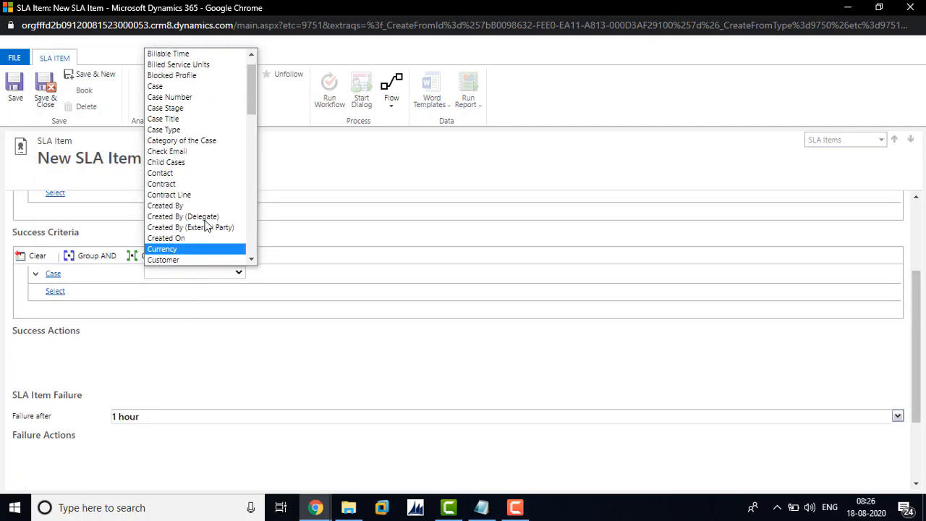
key(f)
key(f)
key(f)
key(f)
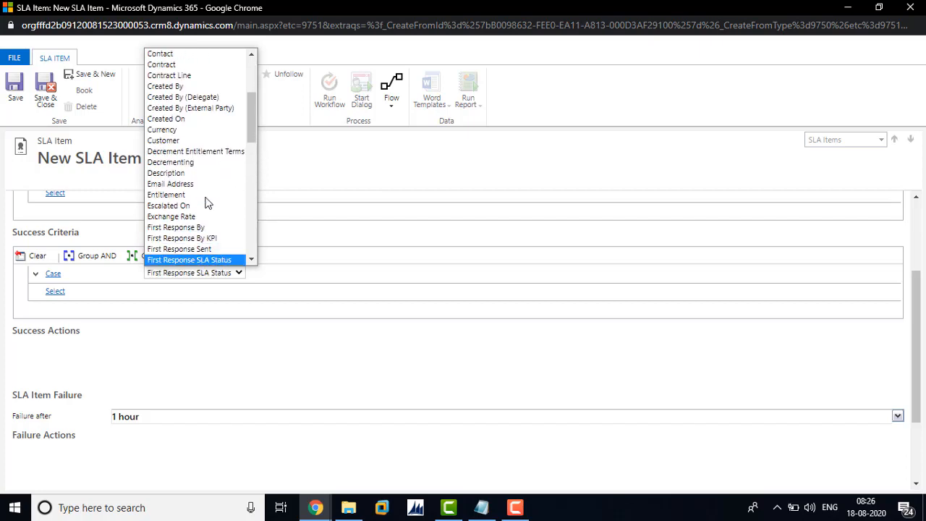
click(203, 249)
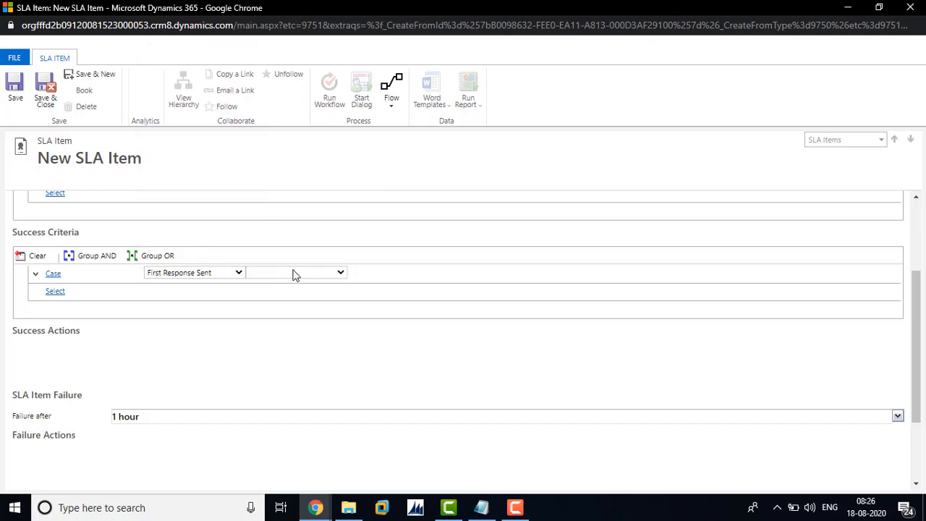
Complete the First Response Sent condition with the Equals operator and the value Yes.
click(296, 275)
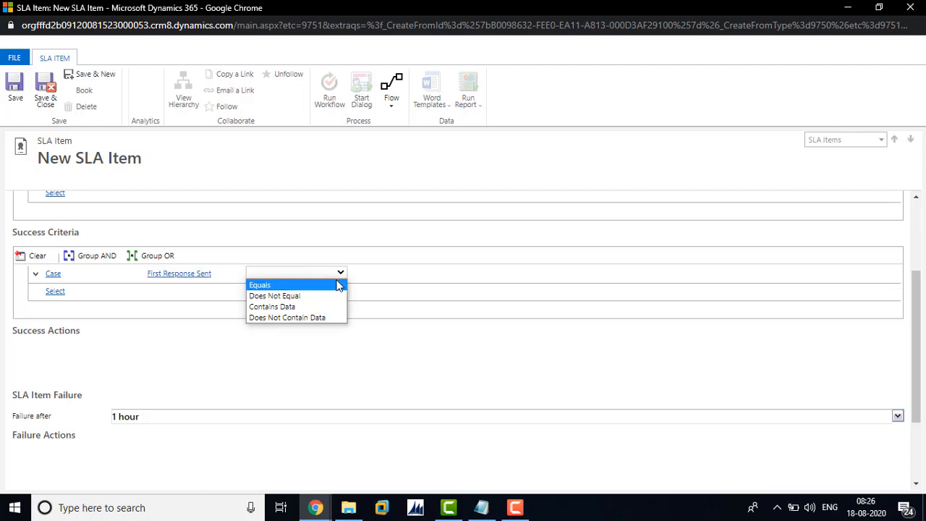
click(298, 285)
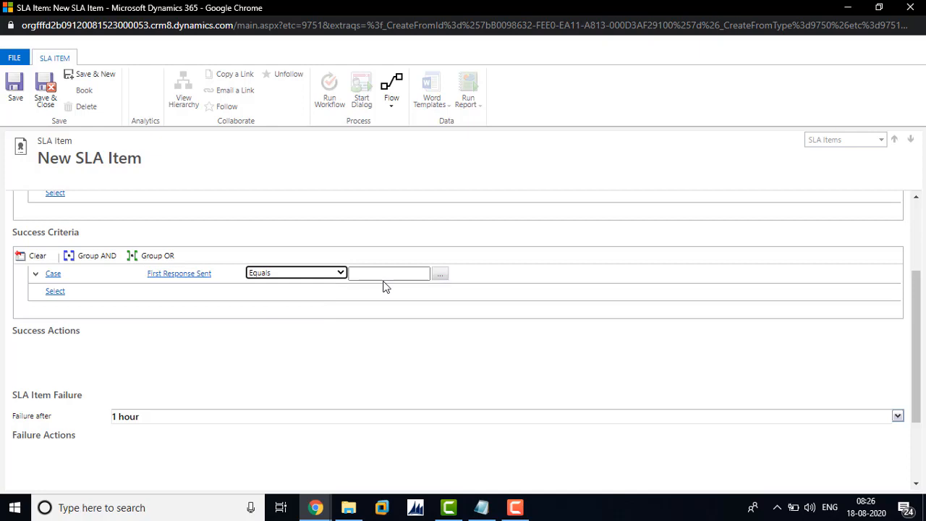
click(440, 275)
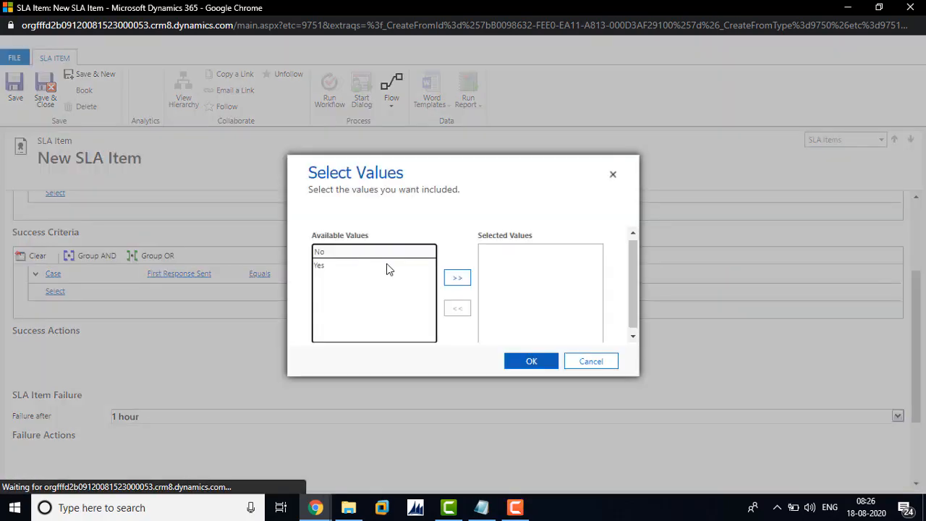
click(457, 278)
click(531, 361)
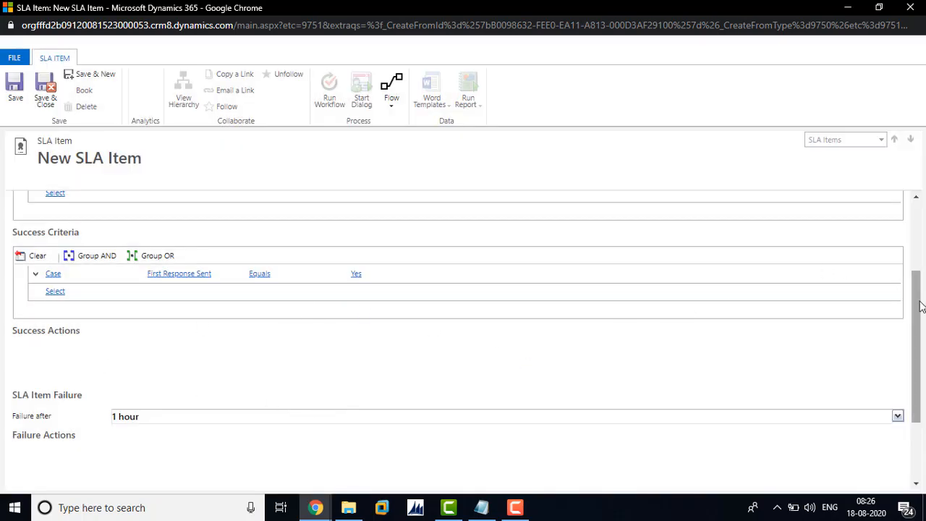
Set the item's failure time to 15 minutes and its warning time to 0 minutes, and save the SLA item.
scroll(919, 306, down, 2)
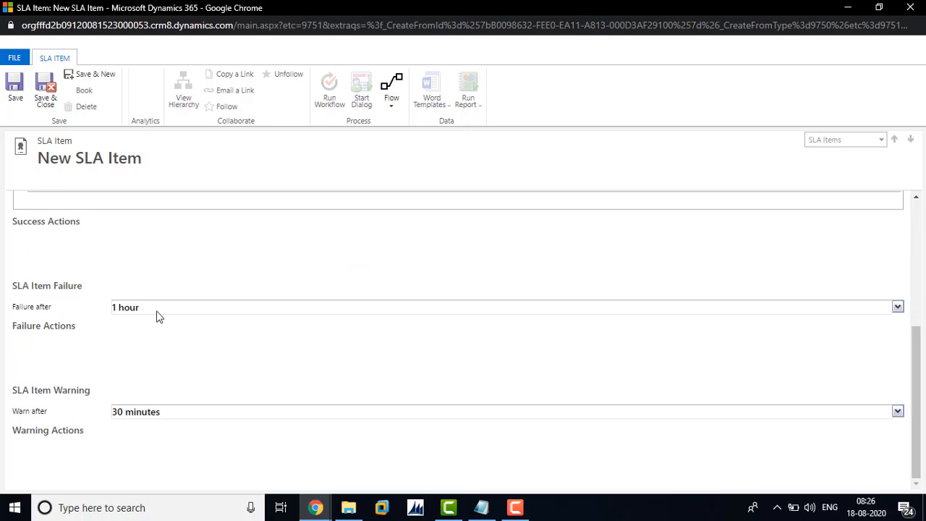
drag(148, 311, 61, 313)
text(15)
click(161, 360)
drag(180, 411, 101, 414)
text(0)
click(136, 349)
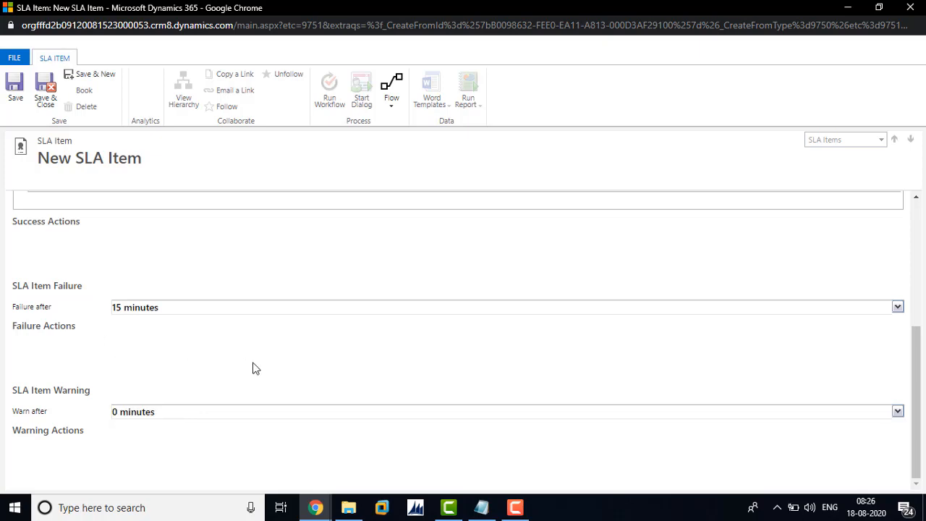
click(14, 86)
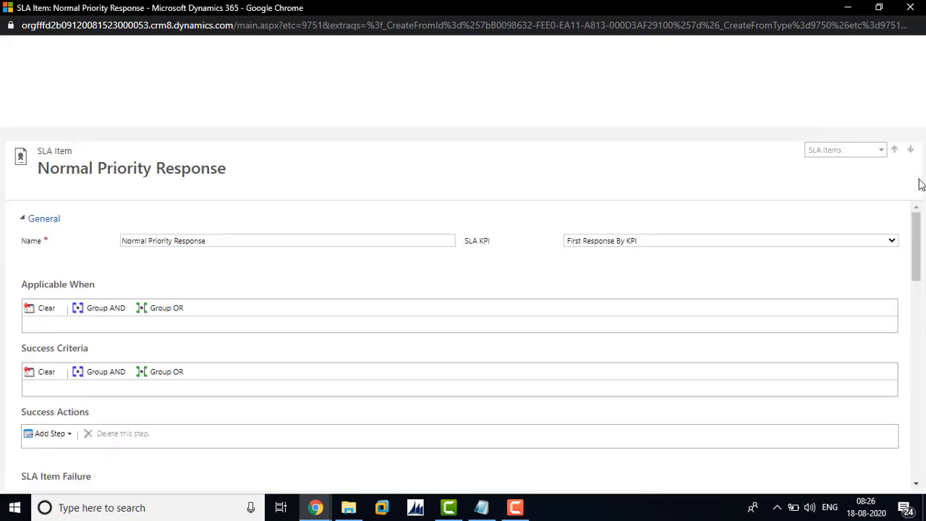
Add a Send Email step to the Failure Actions of the Normal Priority Response item.
drag(917, 230, 922, 298)
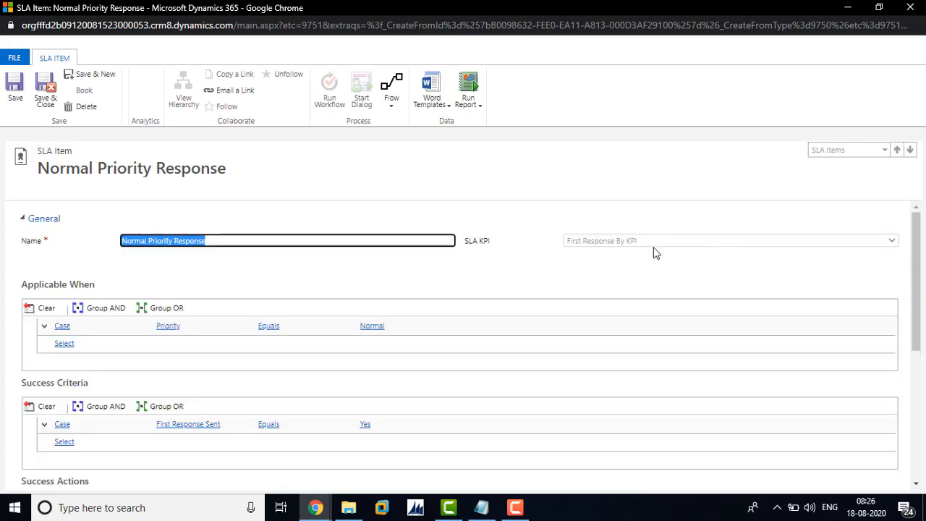
drag(923, 275, 923, 373)
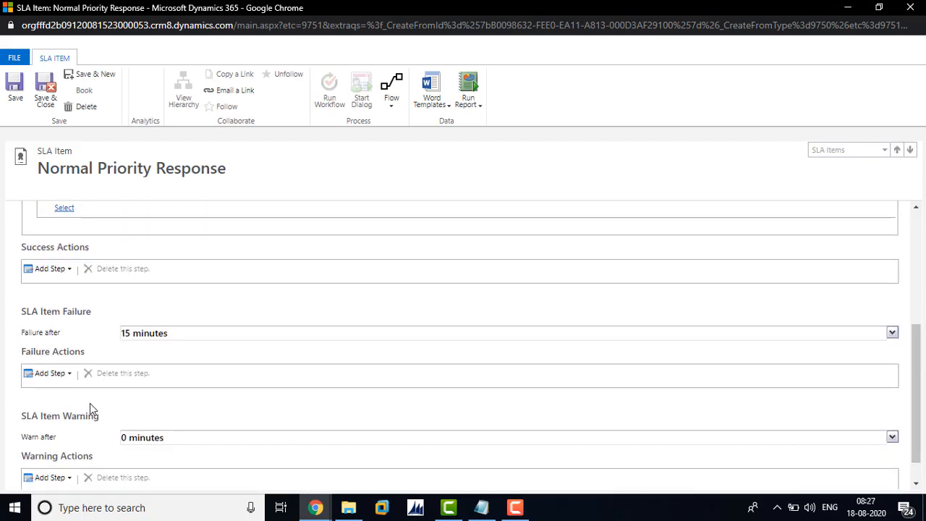
click(69, 376)
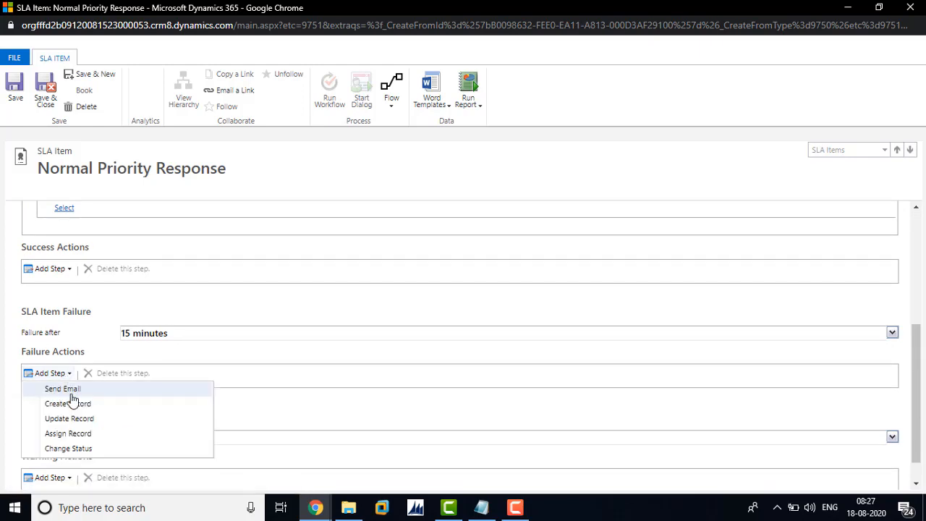
click(73, 393)
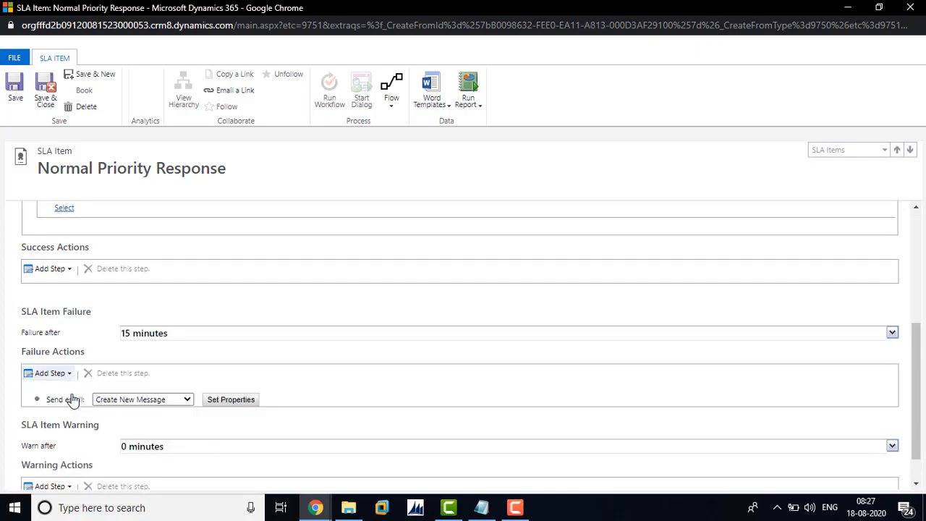
Open the failure email's properties and set its From field to the Support queue.
click(211, 402)
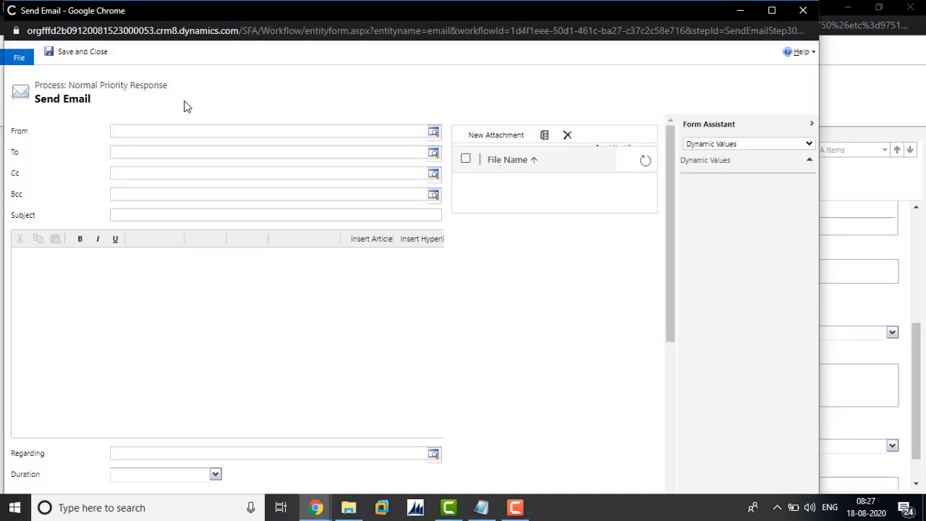
click(433, 131)
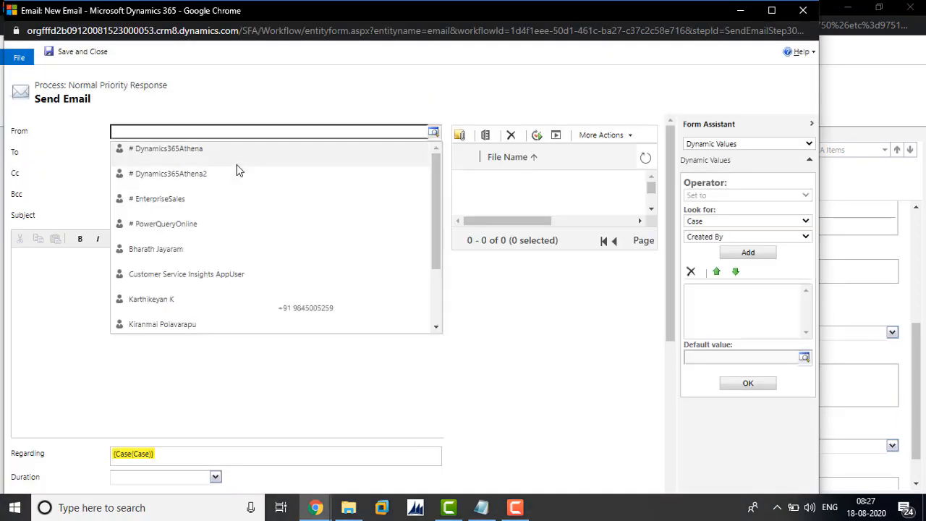
drag(440, 241, 448, 352)
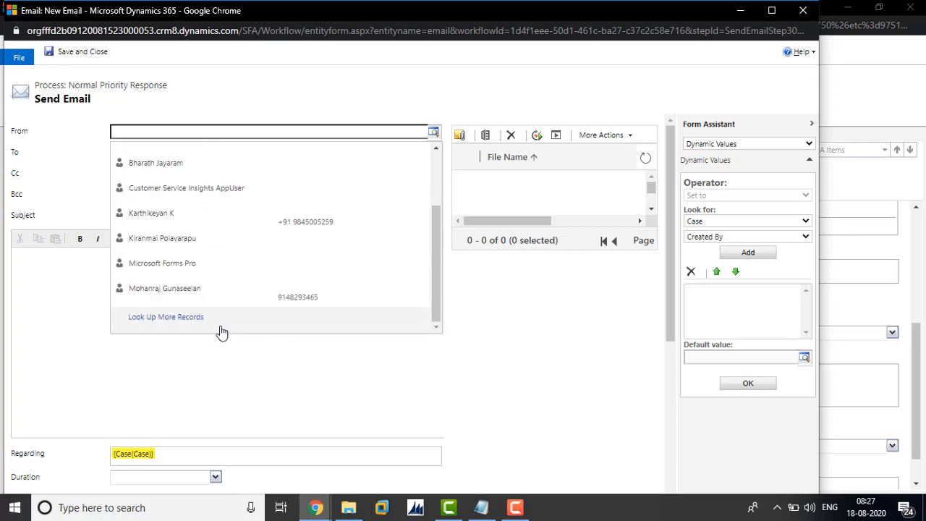
click(195, 318)
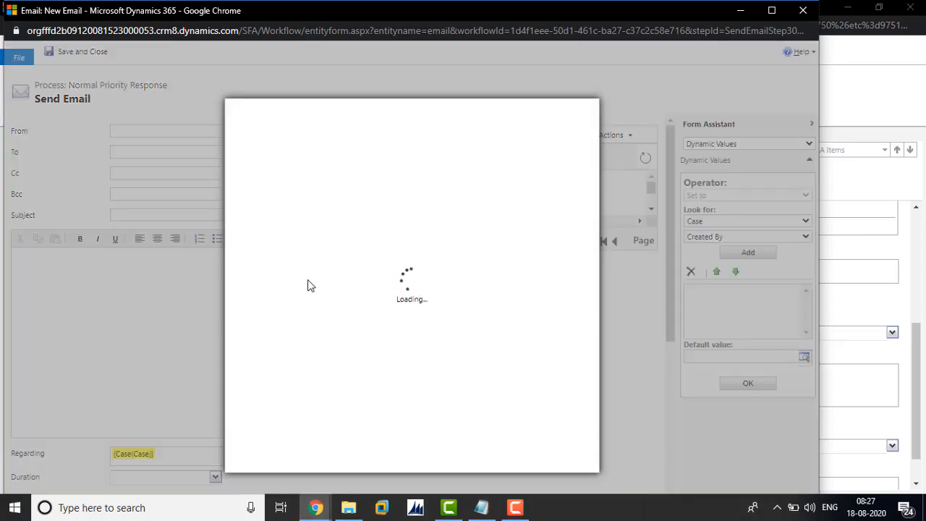
click(329, 259)
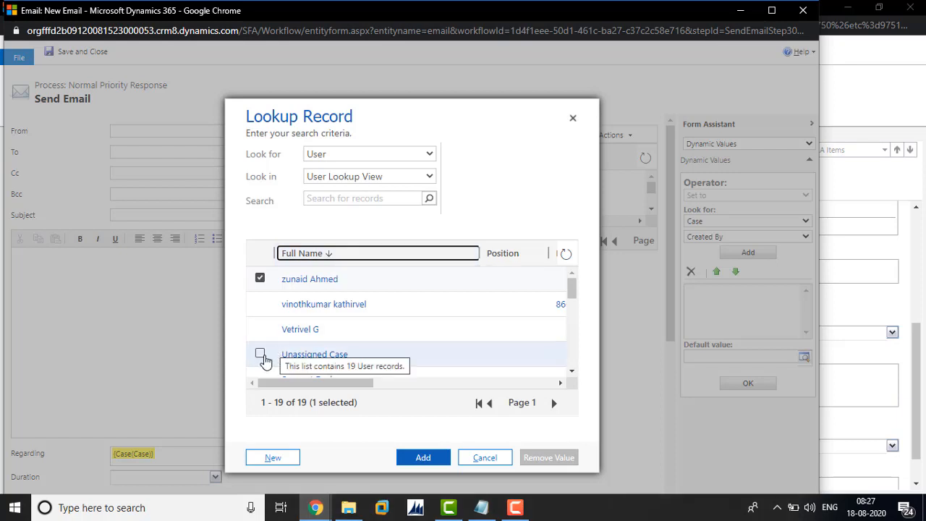
click(356, 255)
click(431, 155)
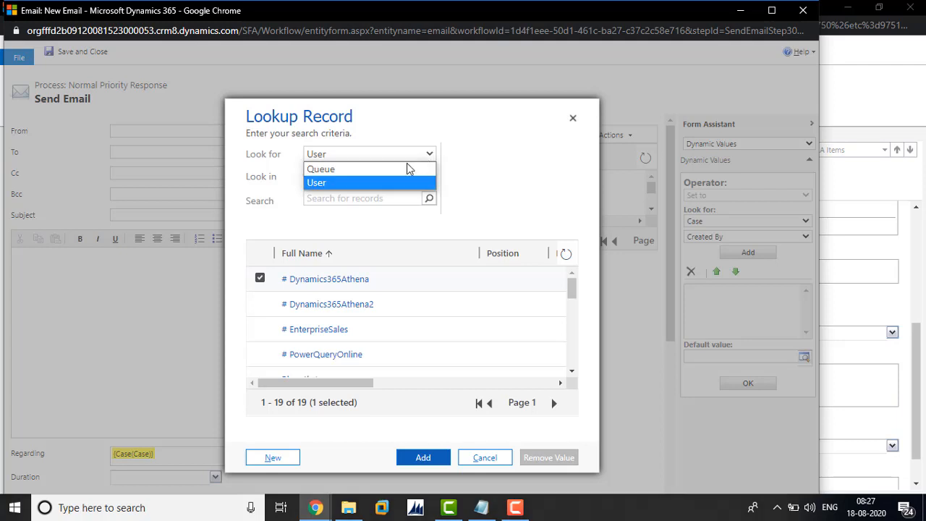
click(405, 169)
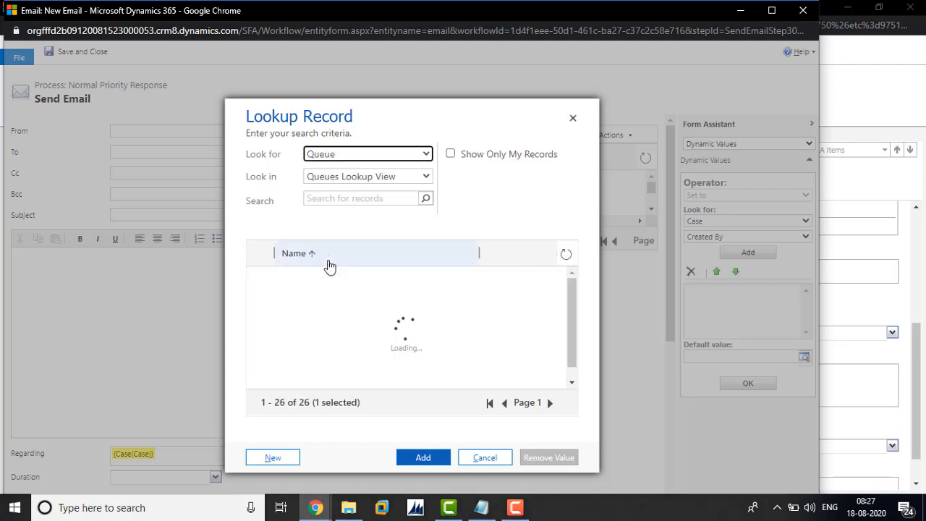
click(326, 253)
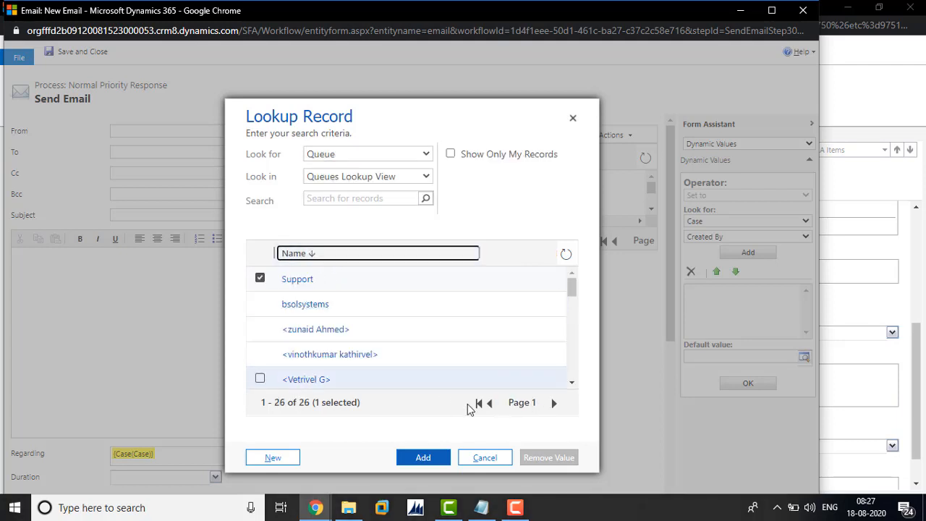
click(422, 460)
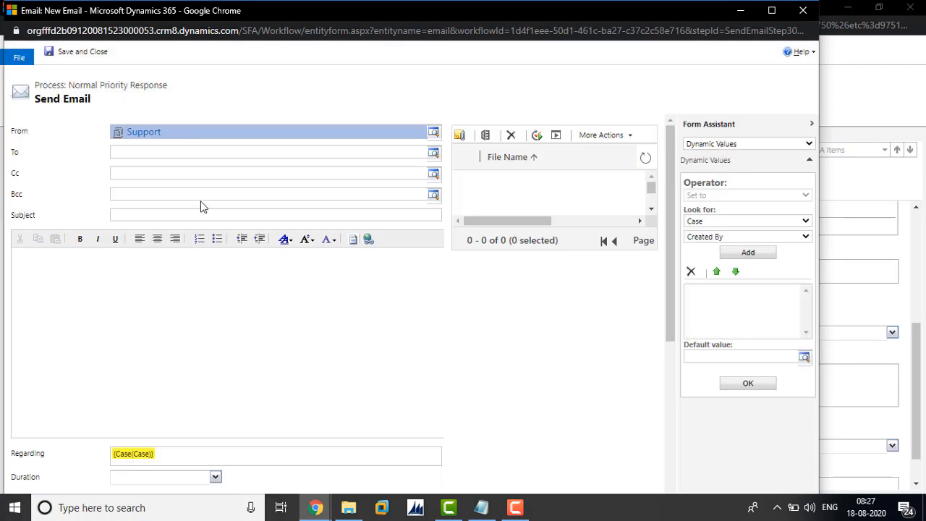
Address the email to the Case's Owner as a dynamic value and enter the subject "Ticket has been Escalated Level 1".
click(235, 153)
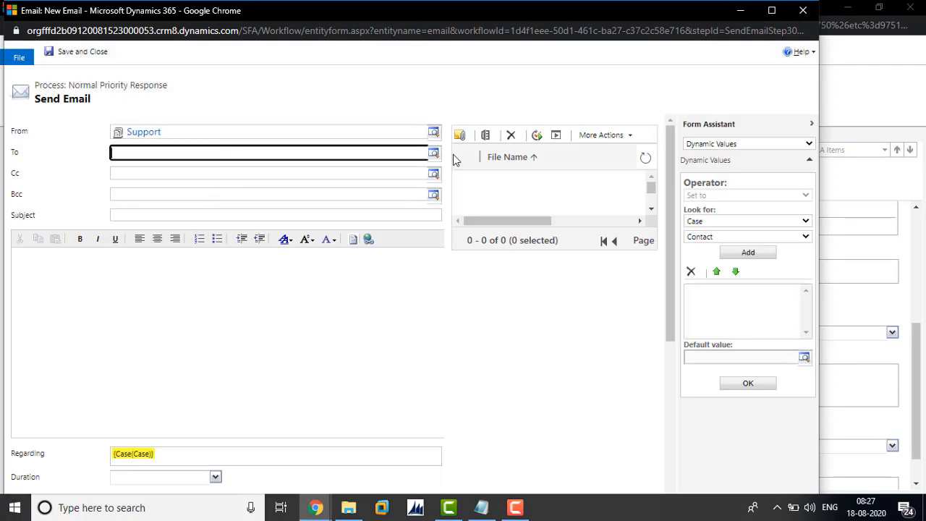
click(719, 238)
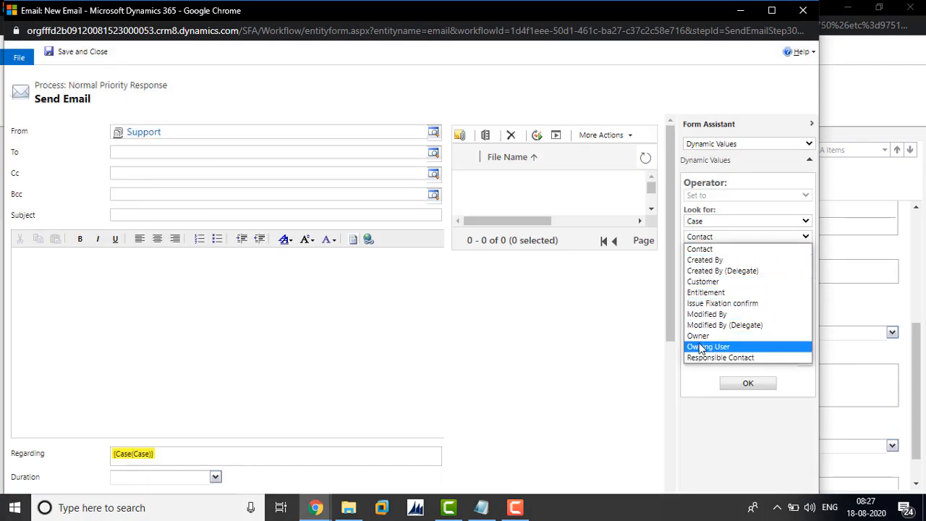
click(699, 336)
click(745, 253)
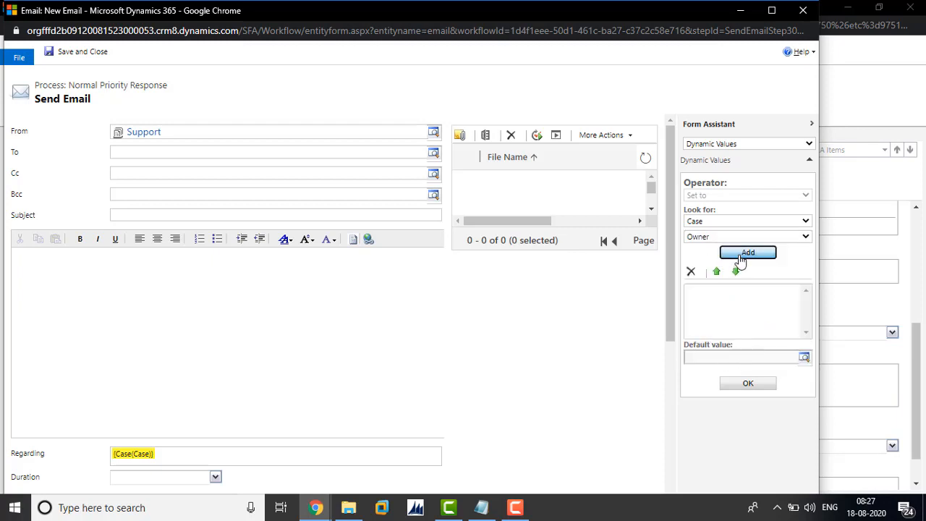
click(741, 383)
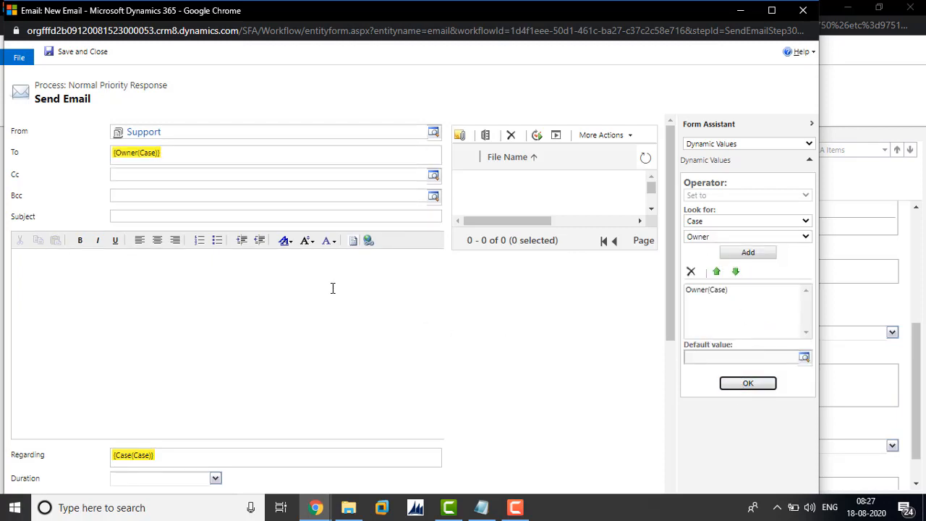
click(312, 217)
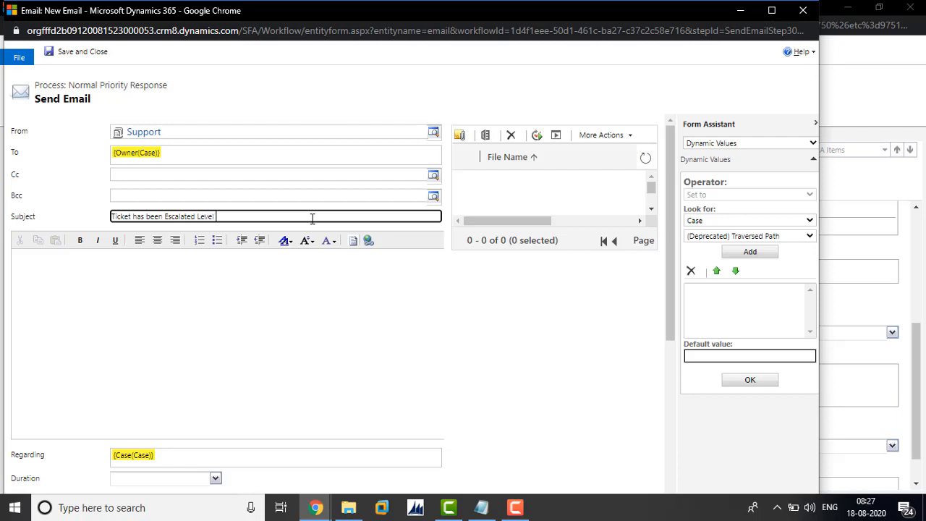
Insert the Case's Case Number dynamic value into the email body, then save and close the email and the SLA item.
click(200, 303)
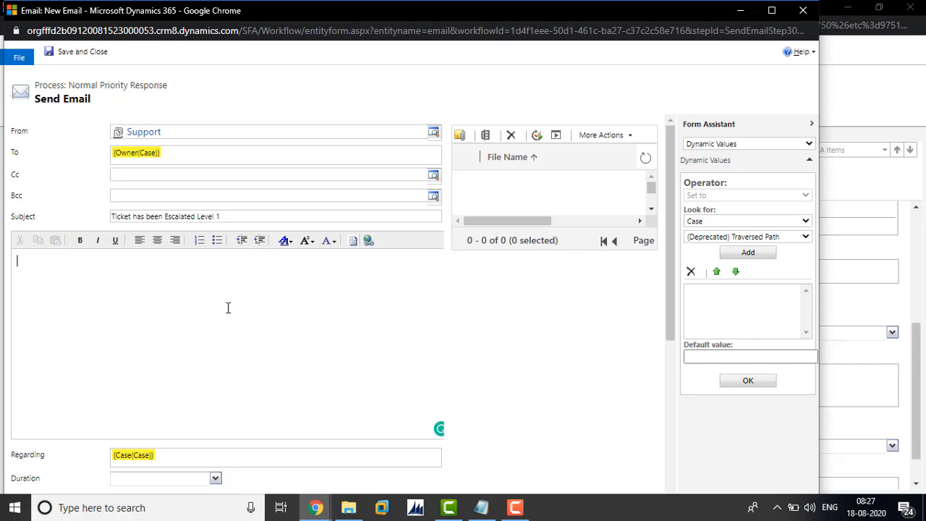
click(804, 237)
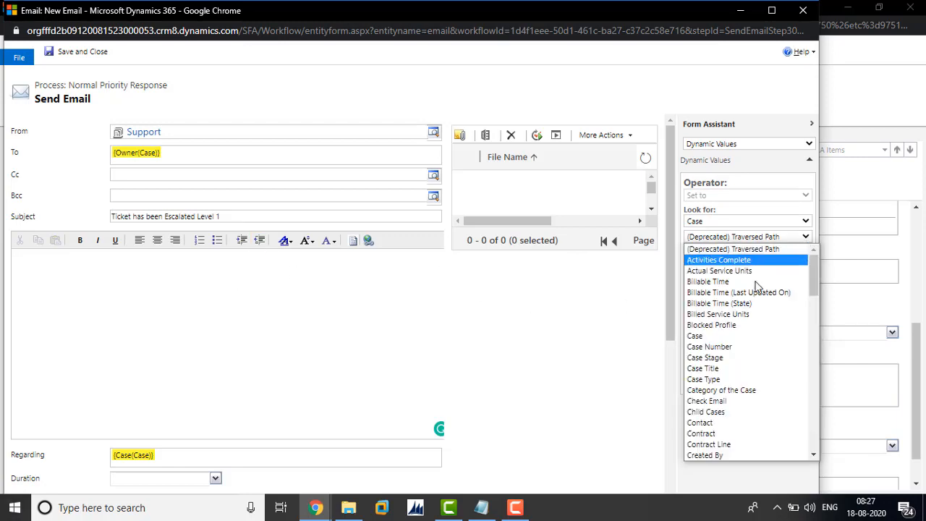
click(732, 357)
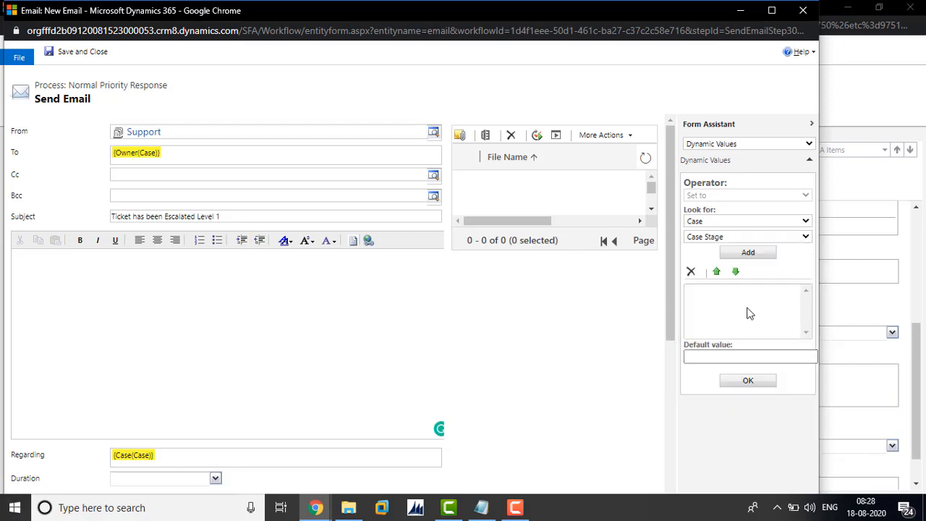
click(773, 237)
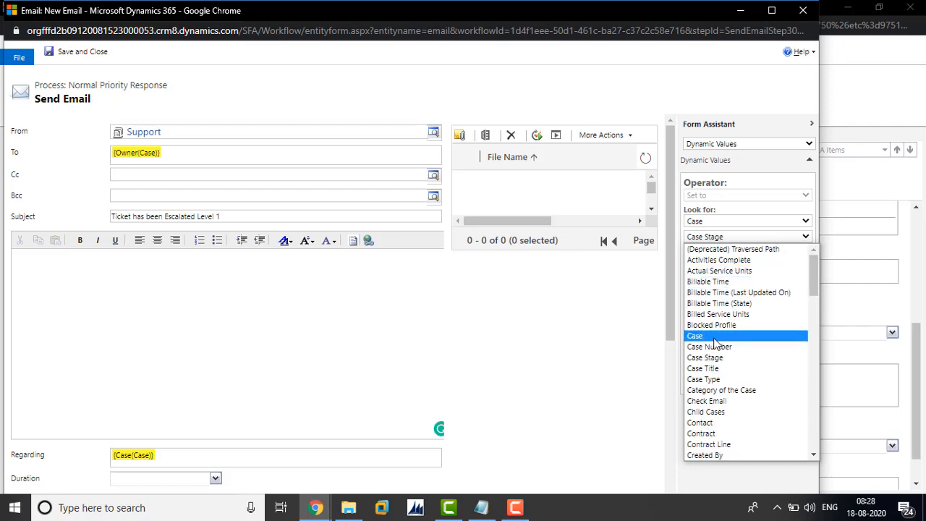
click(752, 333)
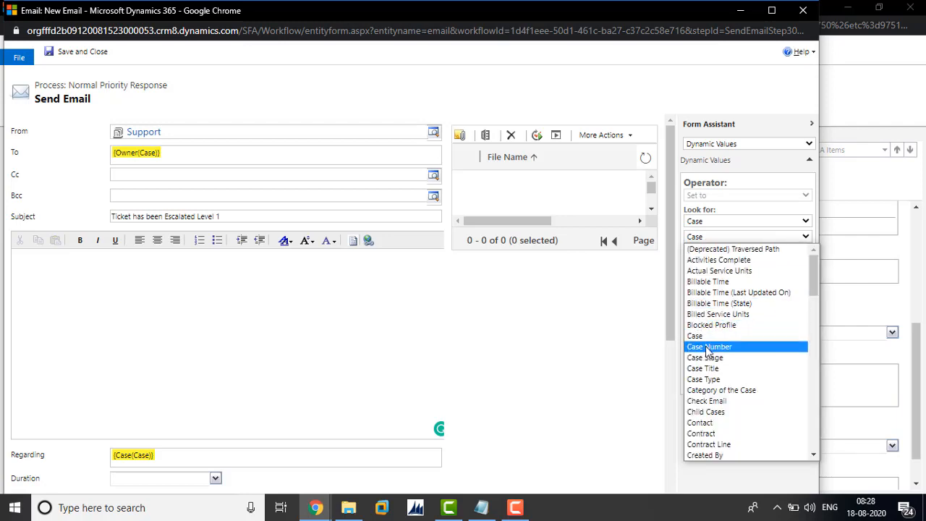
click(709, 347)
click(752, 254)
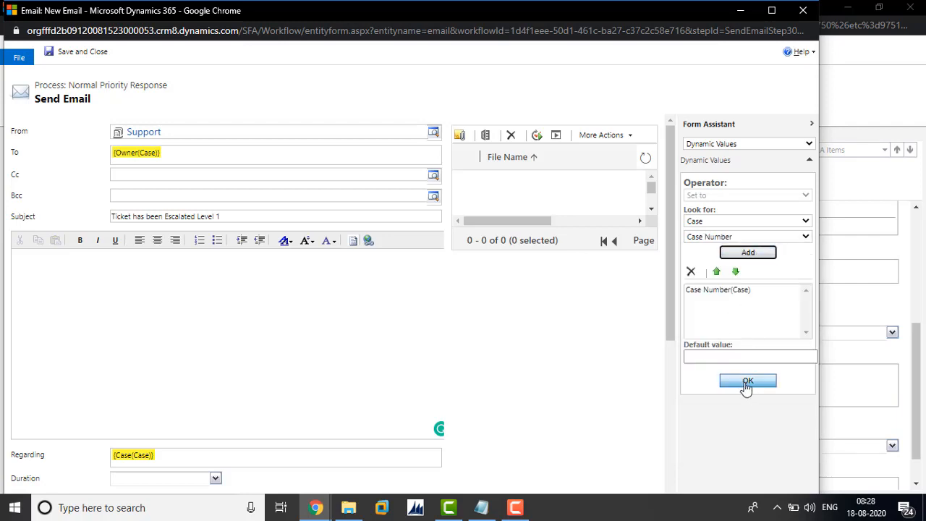
click(747, 380)
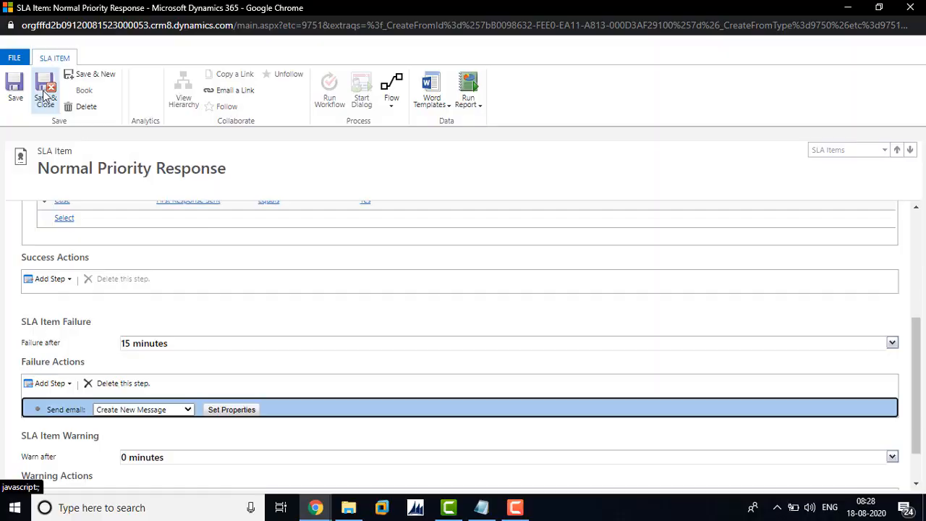
click(45, 98)
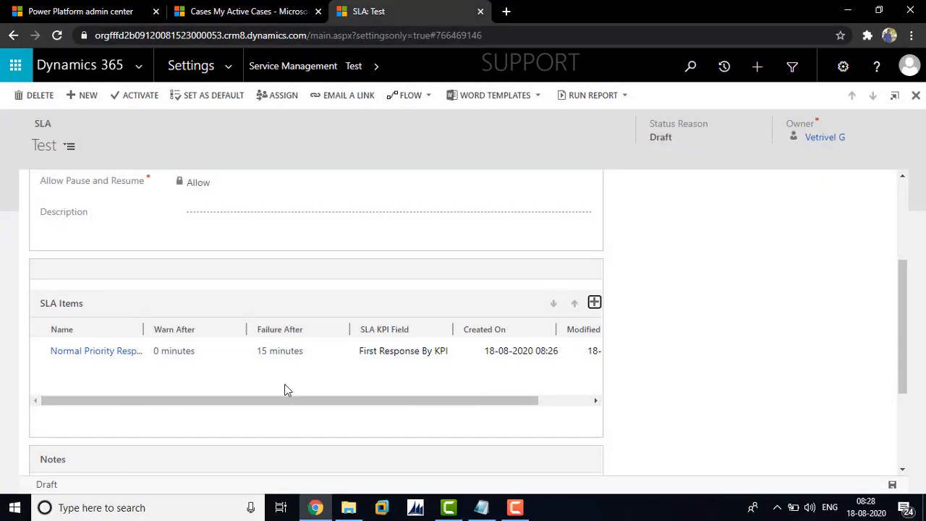
Create a new SLA item named Resolve with the SLA KPI set to Resolve By KPI.
click(594, 303)
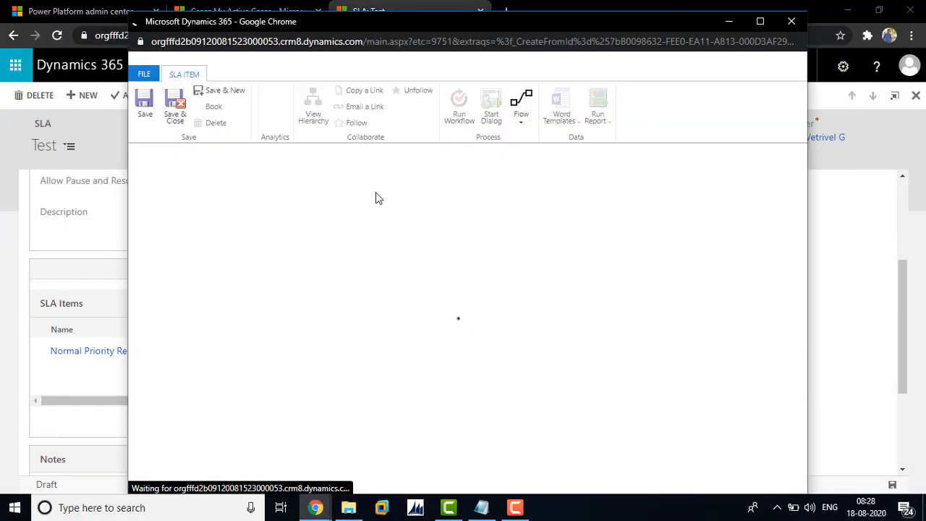
click(759, 21)
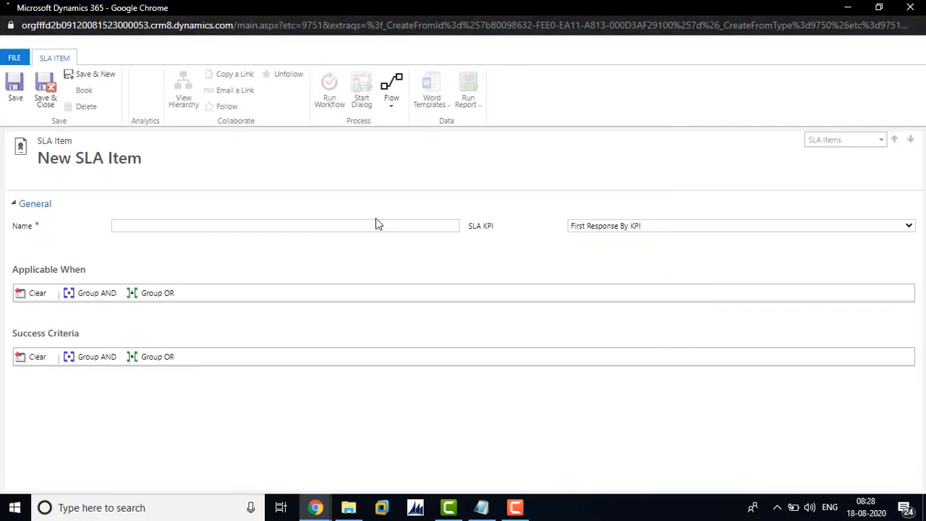
click(256, 226)
text(Resolve)
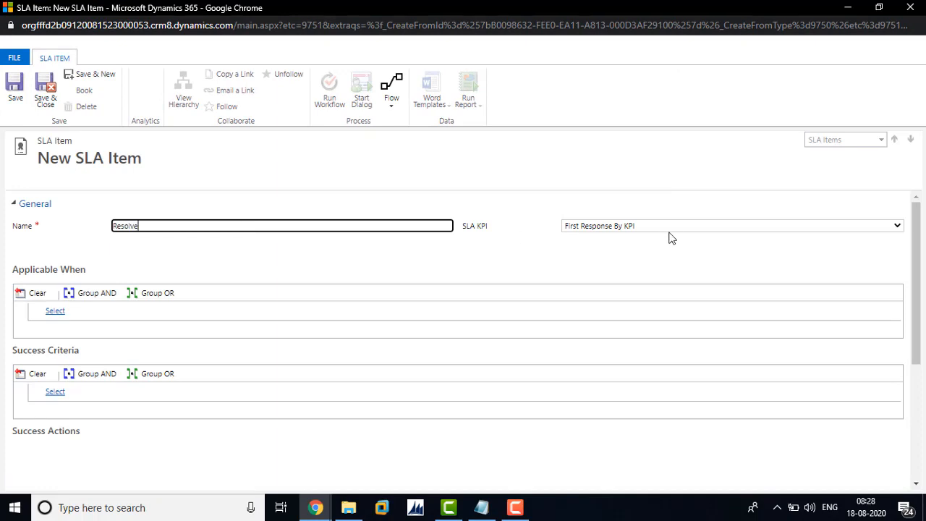
click(669, 227)
click(638, 244)
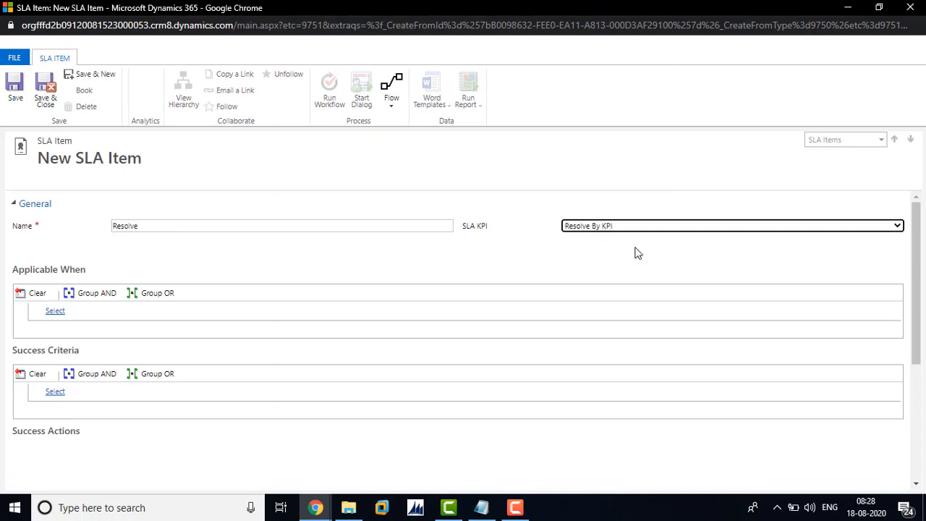
Start an Applicable When condition on the Case entity's Priority field.
click(84, 313)
click(87, 314)
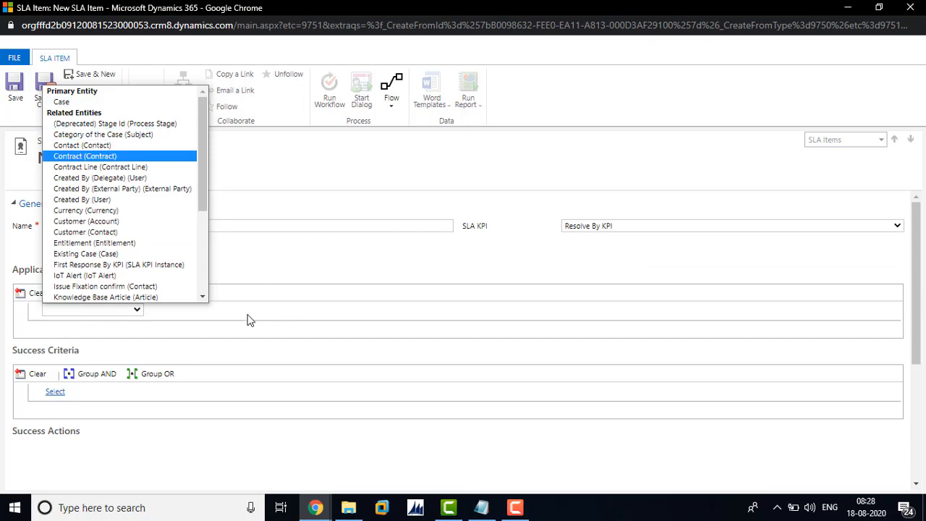
click(97, 102)
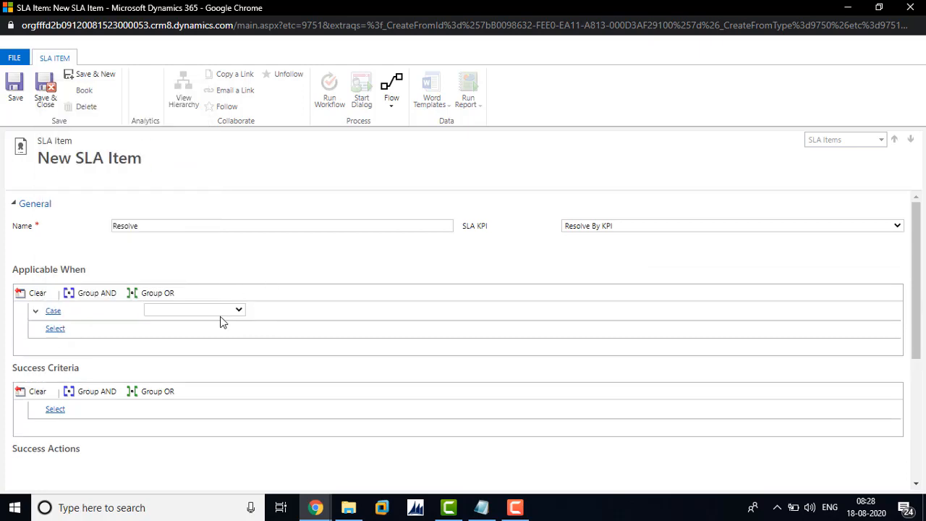
click(220, 313)
key(p)
key(p)
key(p)
key(p)
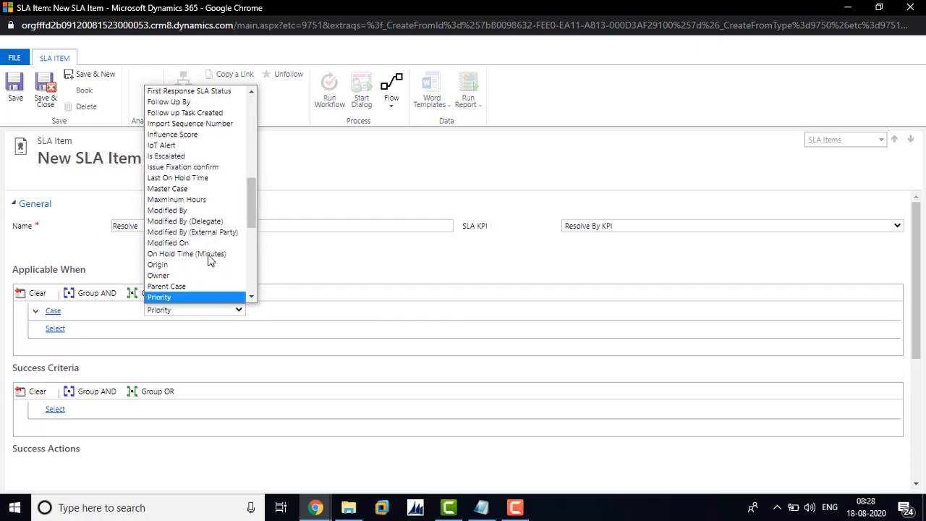
click(163, 286)
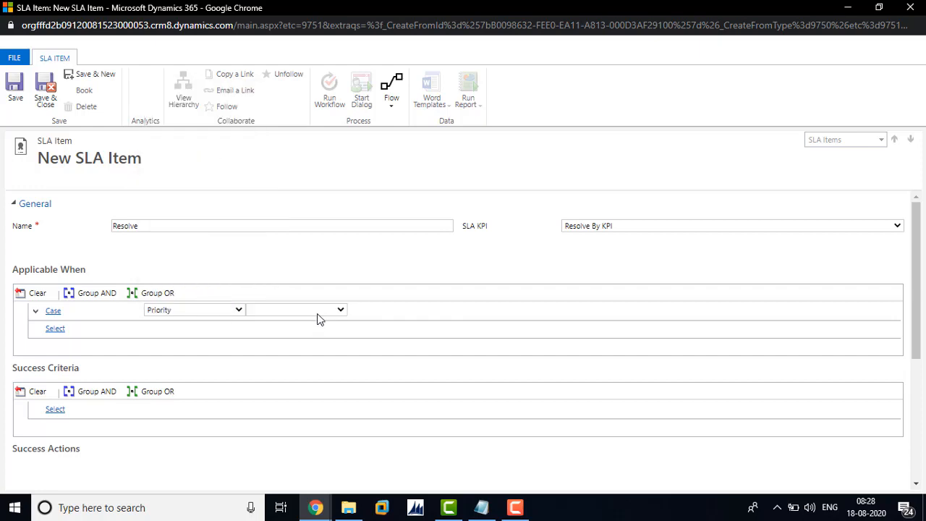
Complete the Priority condition with the Equals operator and the value Normal.
click(315, 316)
click(312, 322)
click(384, 311)
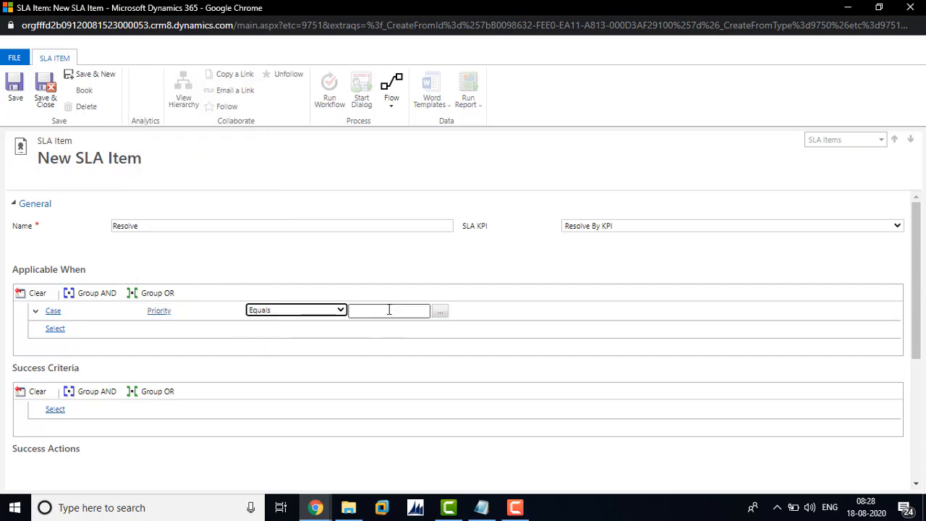
click(441, 313)
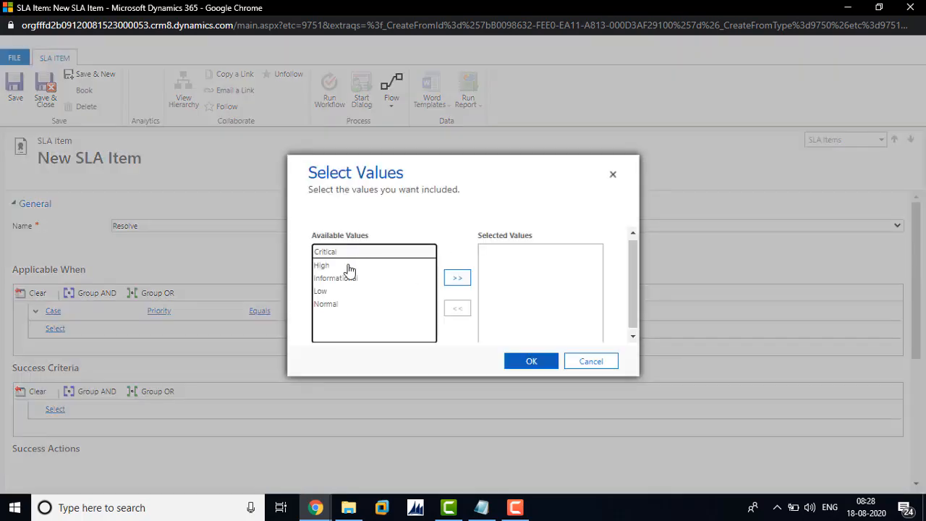
click(324, 304)
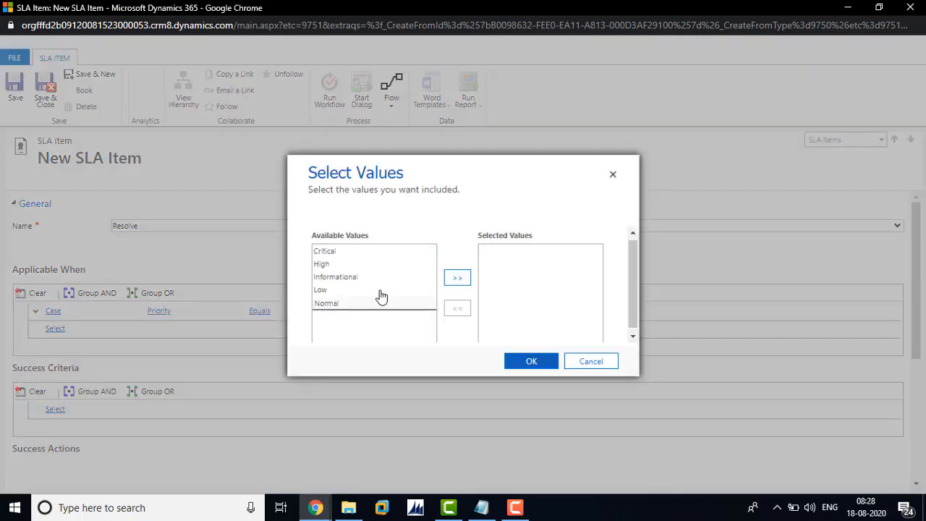
click(450, 279)
click(526, 362)
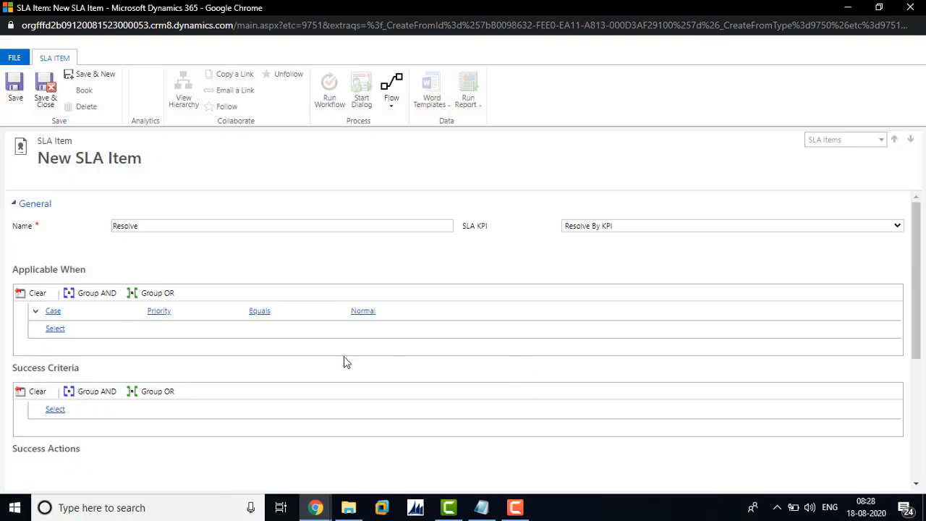
Start a Success Criteria condition on the Case entity's Status Reason field.
click(60, 412)
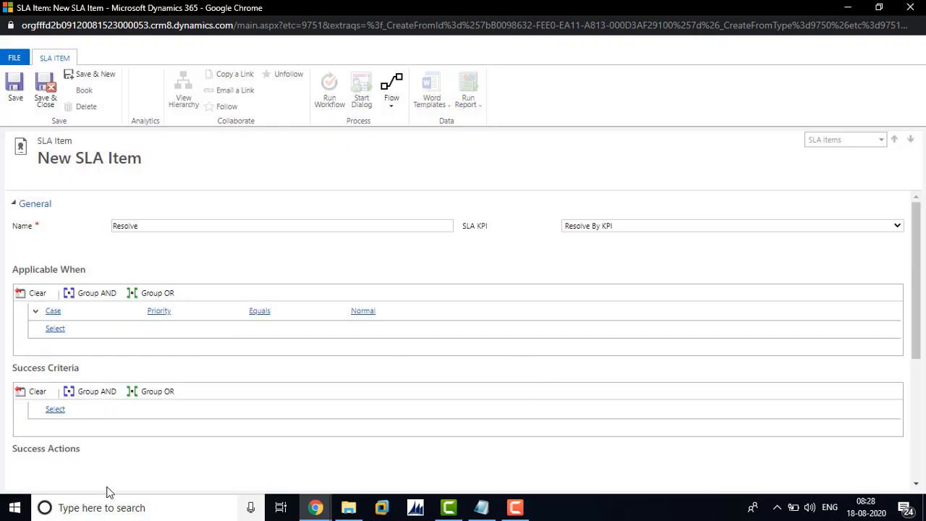
click(77, 410)
click(77, 410)
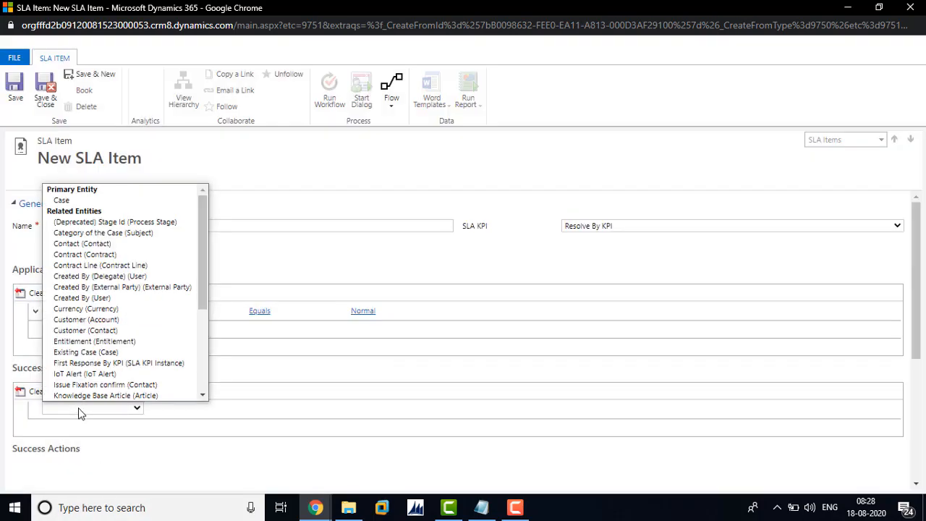
click(116, 200)
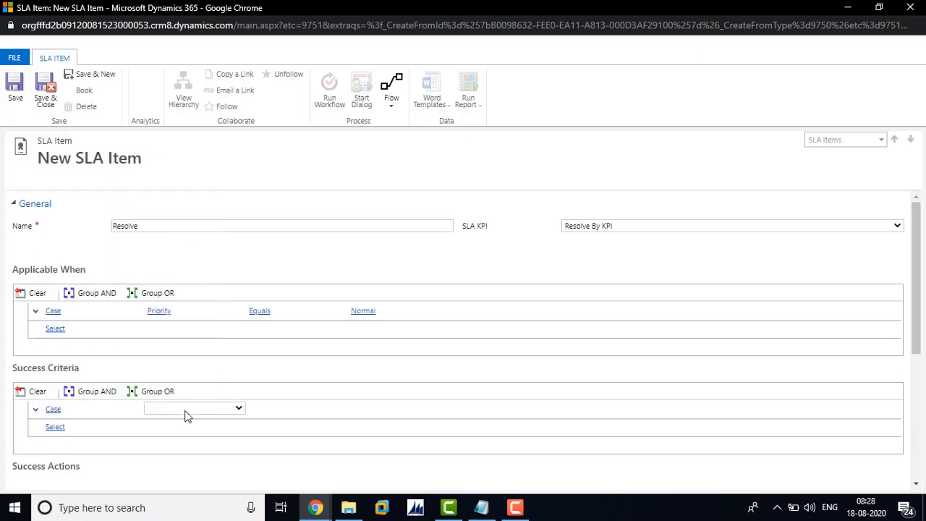
click(186, 409)
text(se)
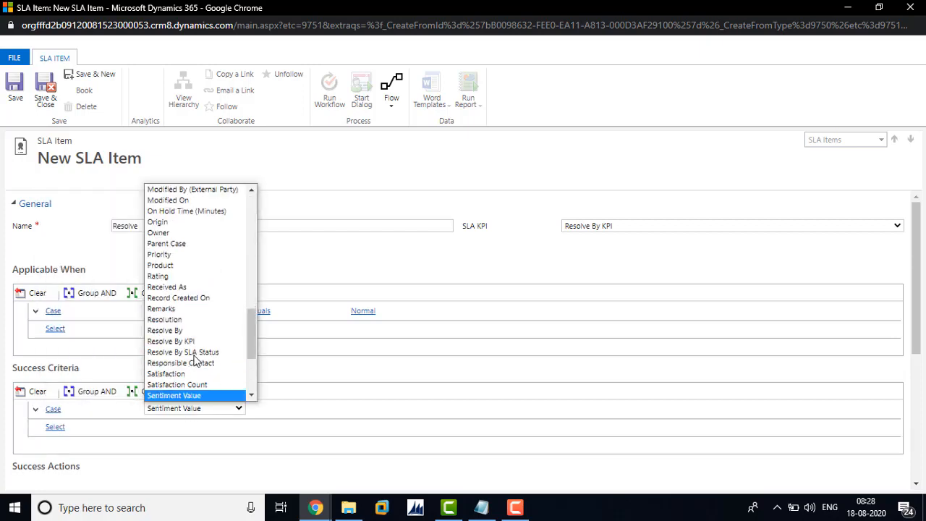
key(Down)
key(Down)
key(Down)
key(Down)
key(Down)
key(Down)
key(Down)
key(Down)
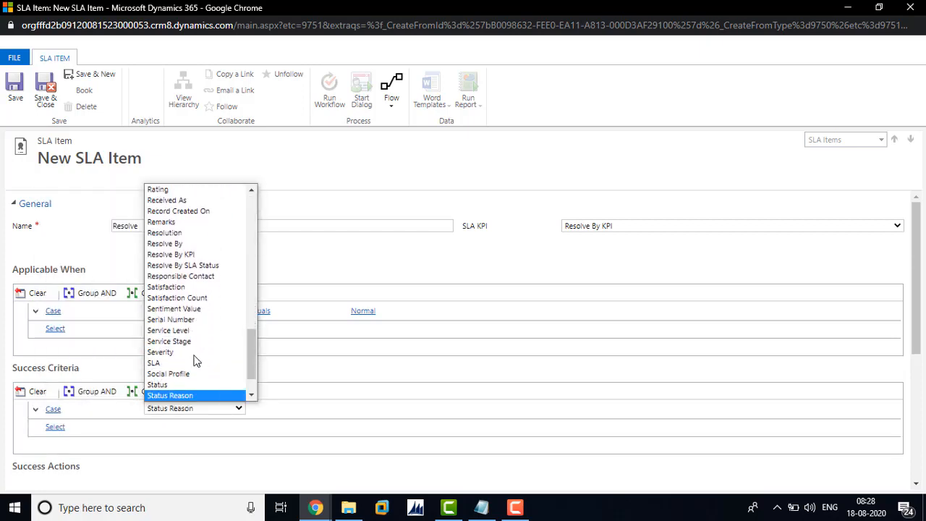
click(195, 395)
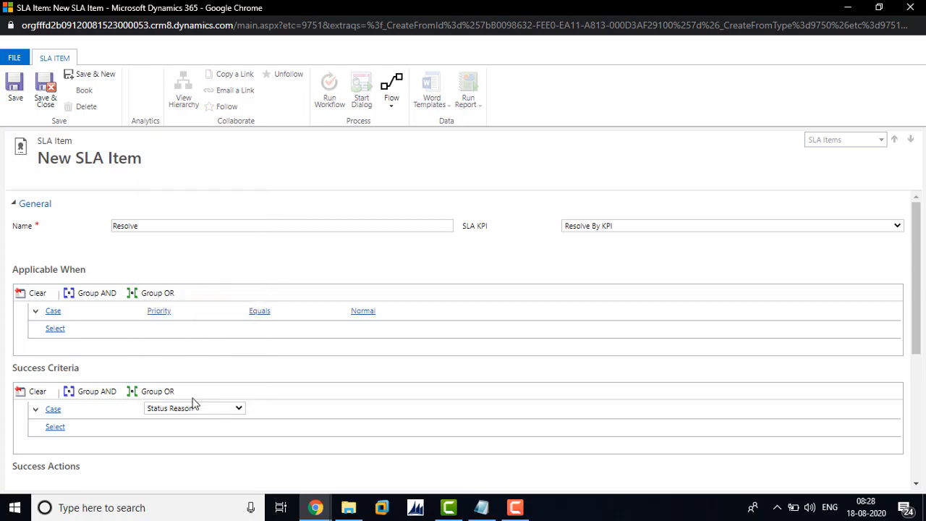
Complete the Status Reason condition with the Equals operator and the values Information Provided and Problem Solved.
click(303, 411)
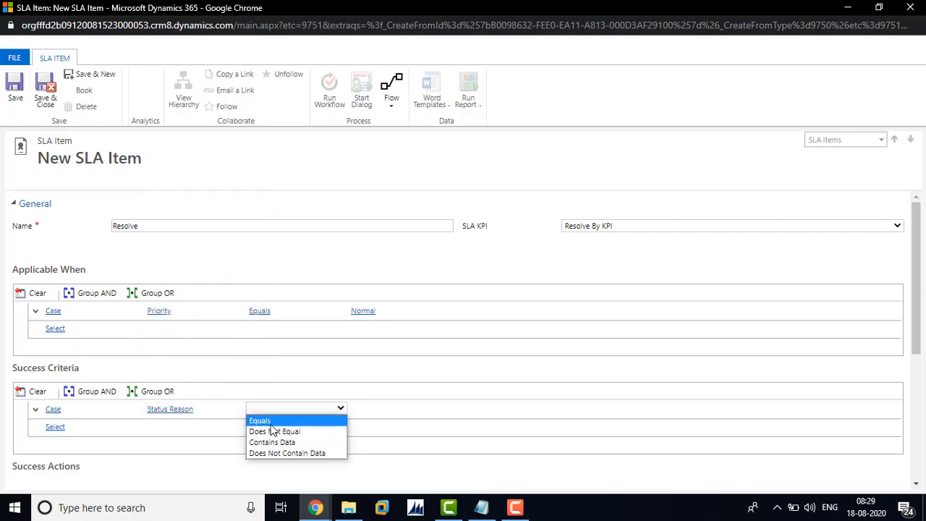
click(270, 421)
click(426, 409)
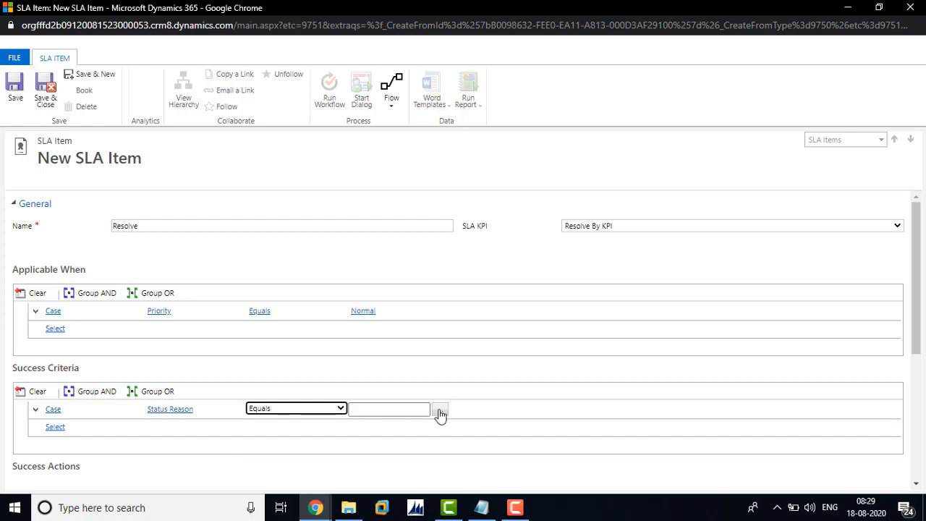
click(439, 410)
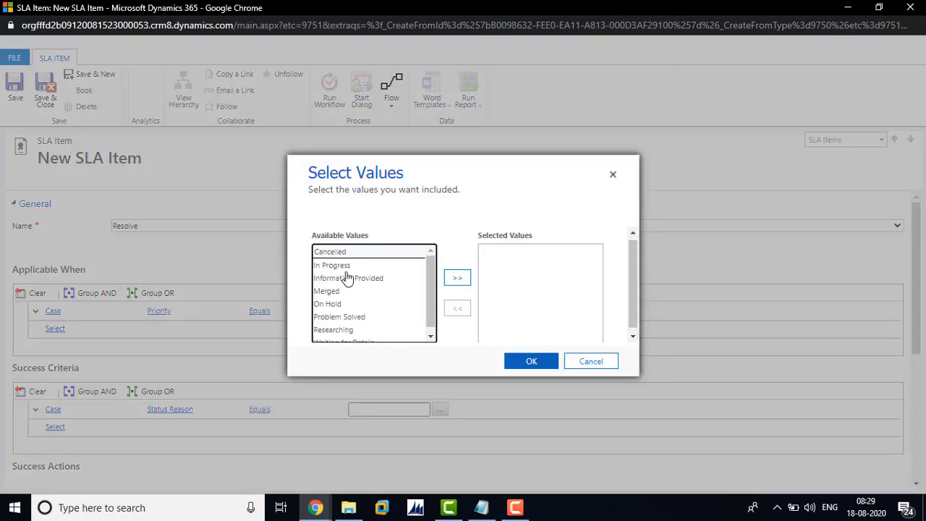
click(456, 278)
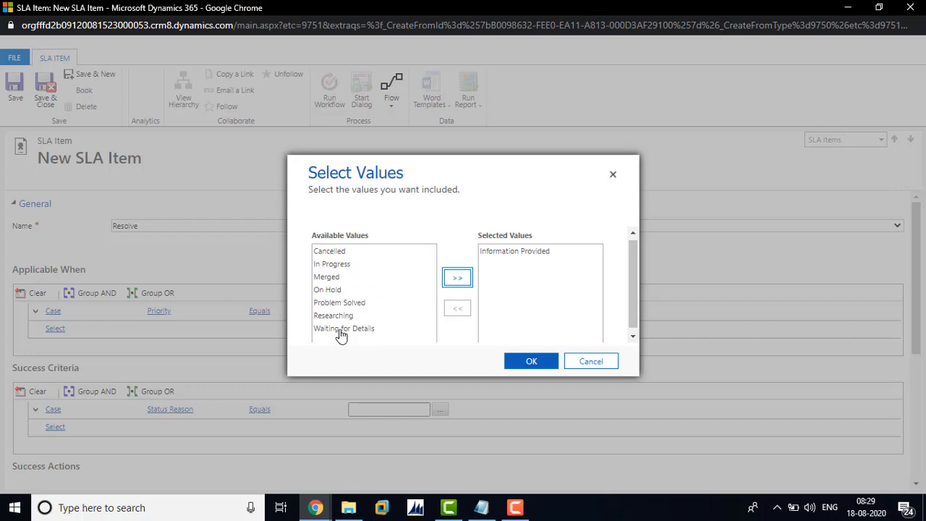
click(337, 303)
click(466, 277)
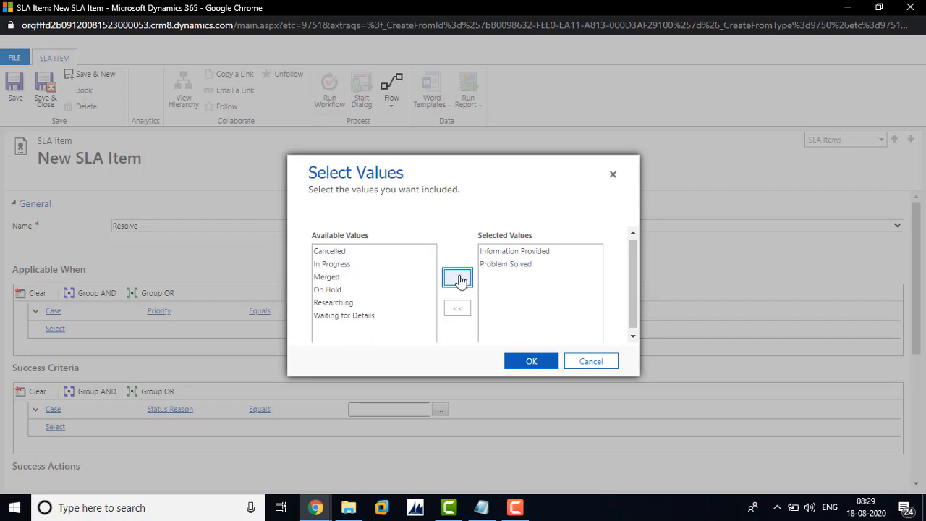
click(531, 362)
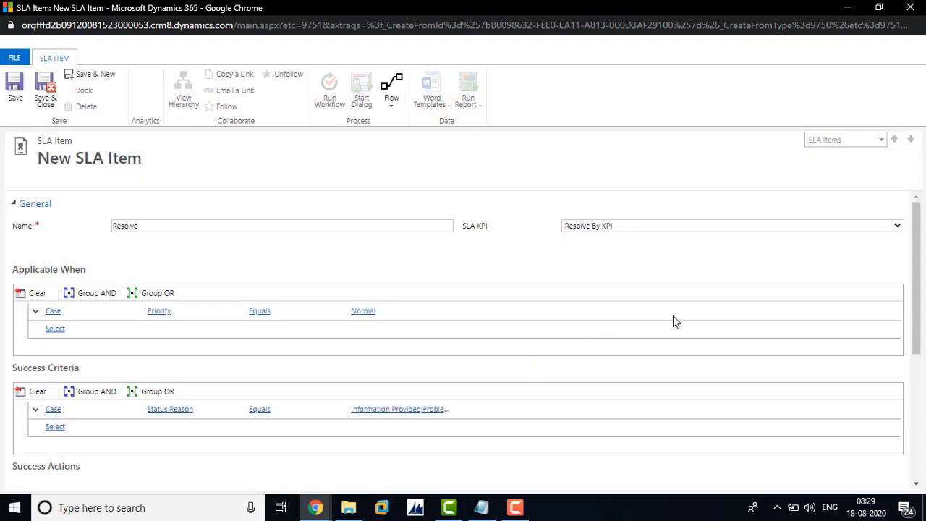
Set the SLA item's Warn after time to 0 minutes and save the item.
drag(920, 282, 921, 385)
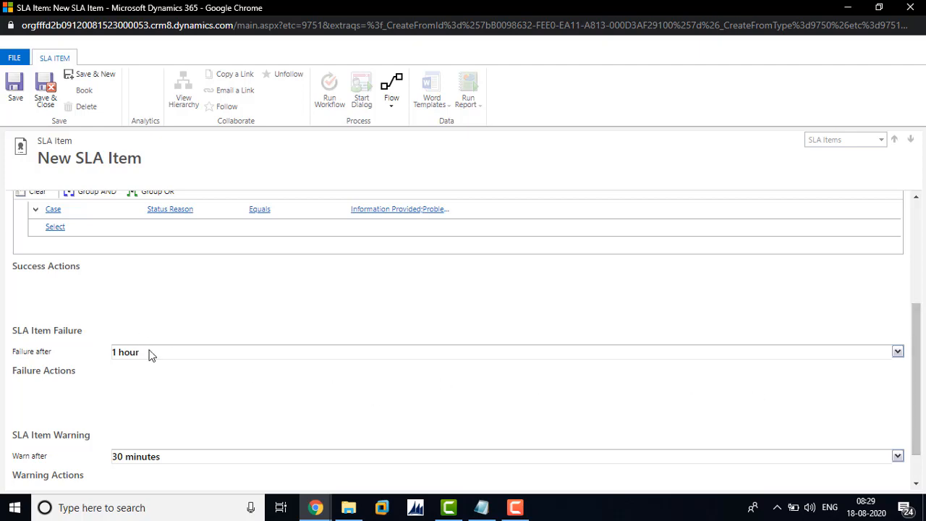
click(59, 354)
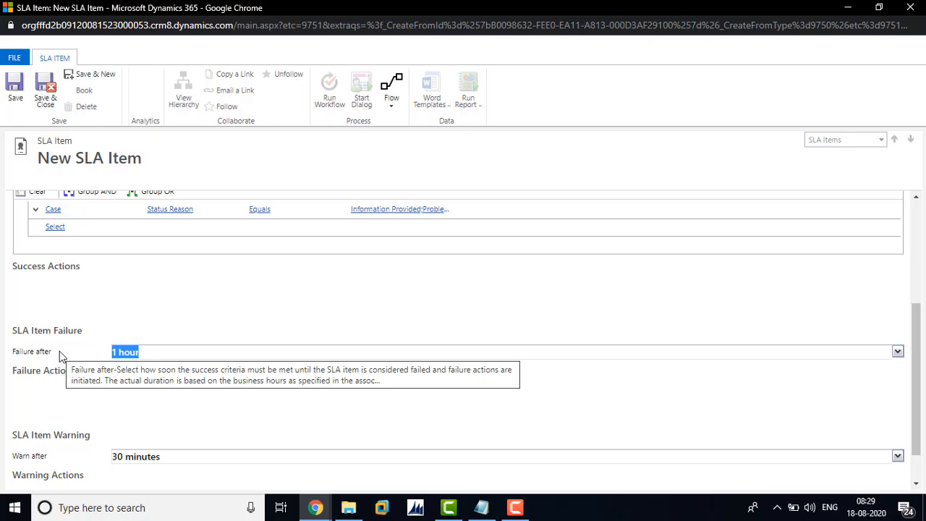
click(132, 420)
click(38, 450)
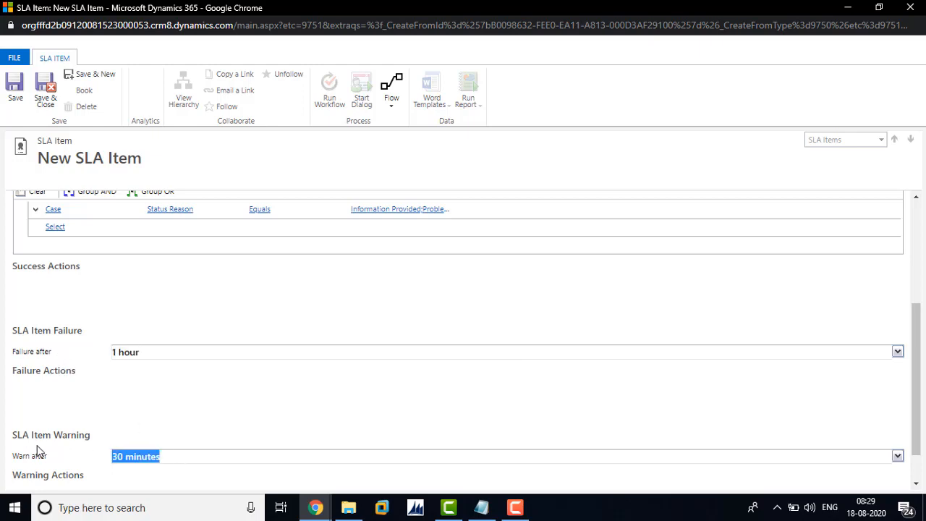
text(0)
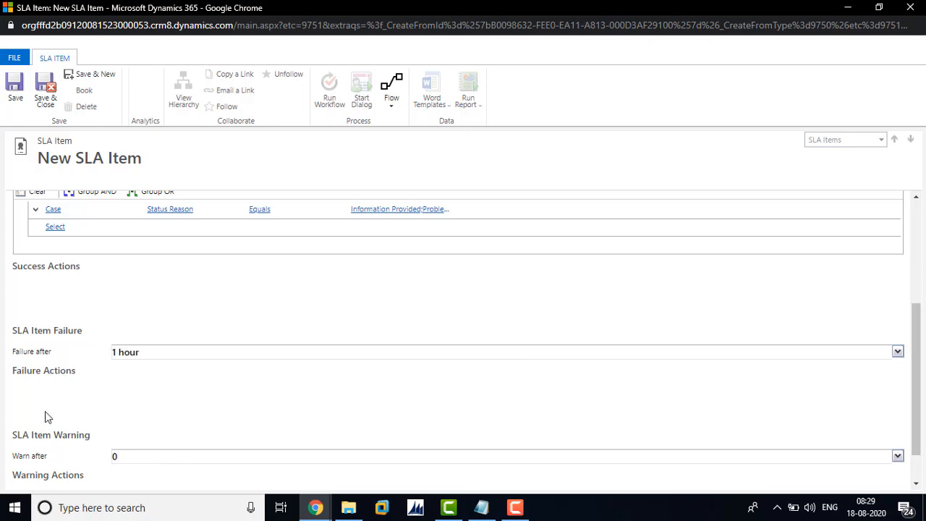
click(16, 86)
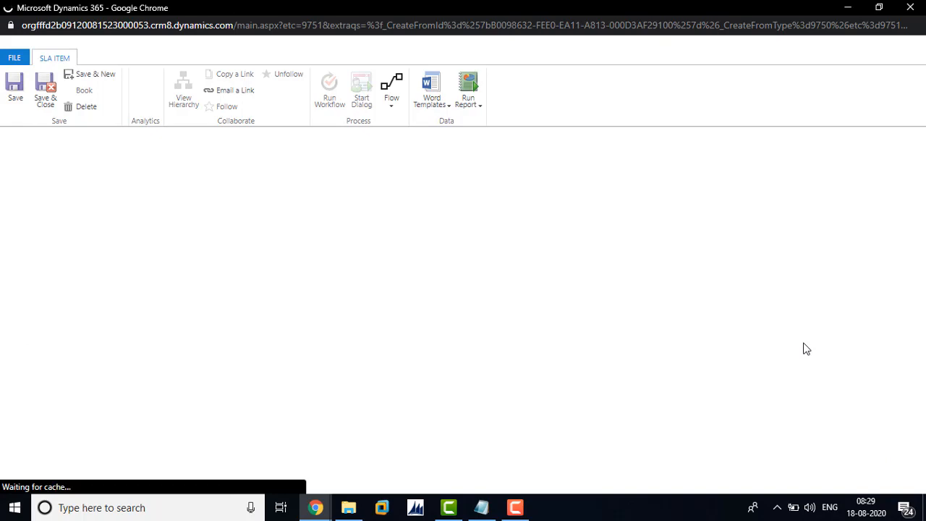
Add a Send Email step to the Resolve item's Success Actions and open its email message for editing.
drag(922, 271, 923, 331)
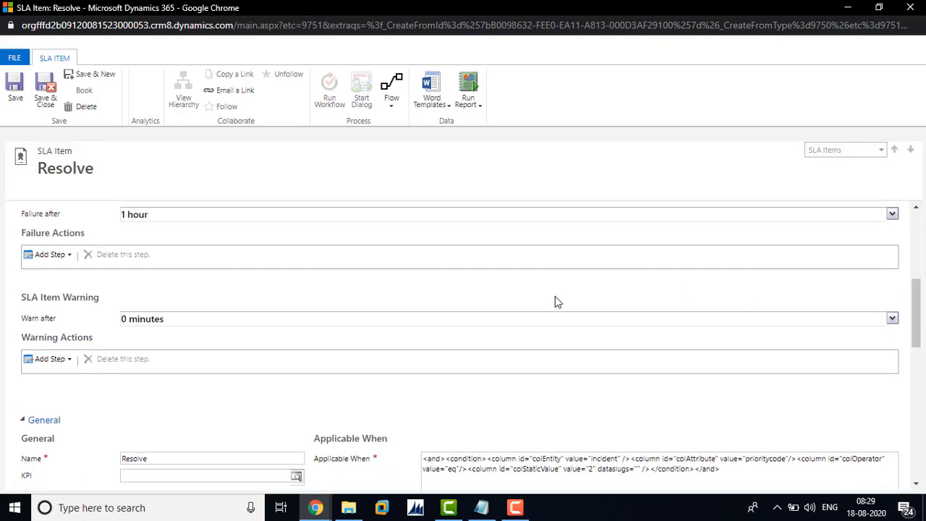
drag(922, 234, 923, 323)
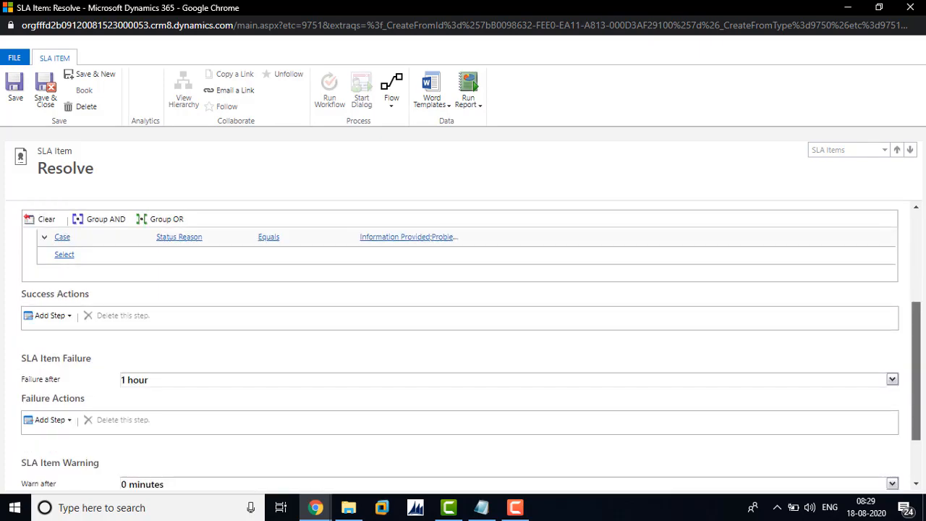
click(59, 320)
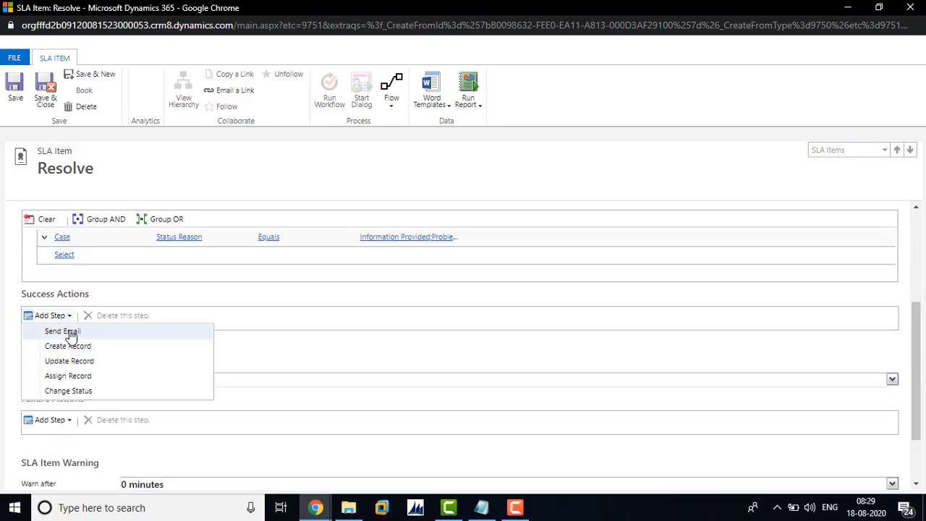
click(171, 337)
click(220, 349)
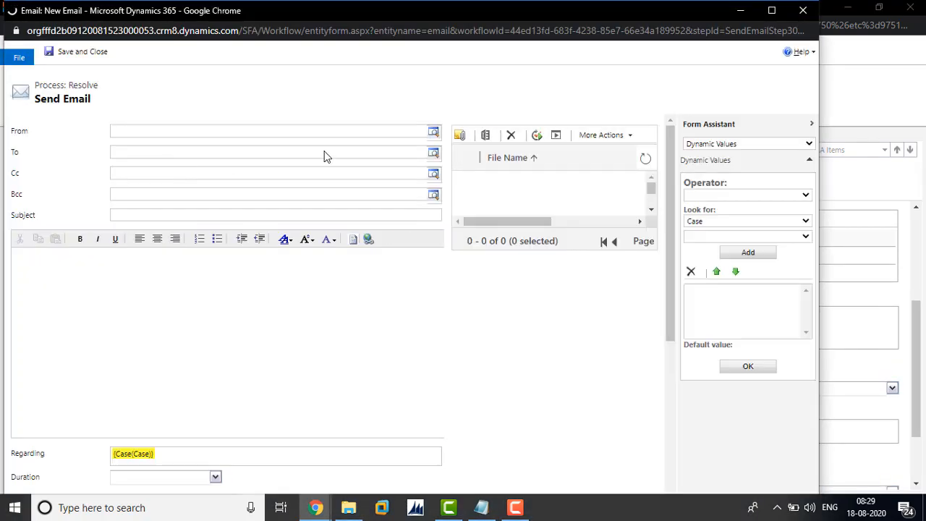
Look up the Queue records and set the Support queue as the email's From value.
click(434, 131)
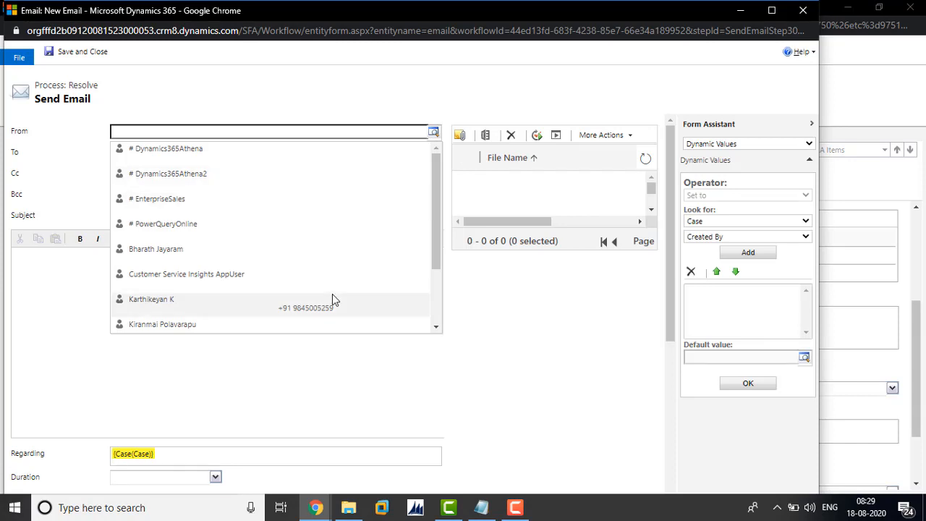
drag(434, 231, 221, 324)
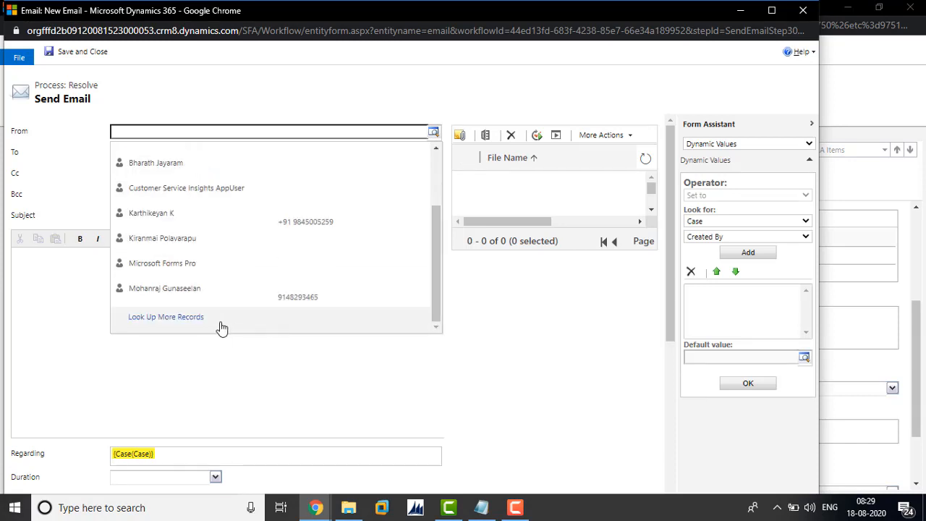
click(165, 317)
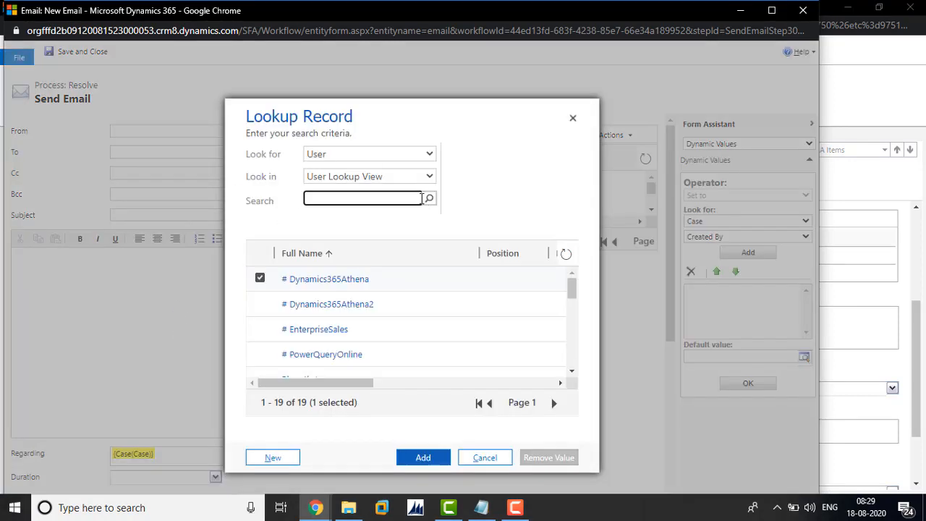
click(431, 157)
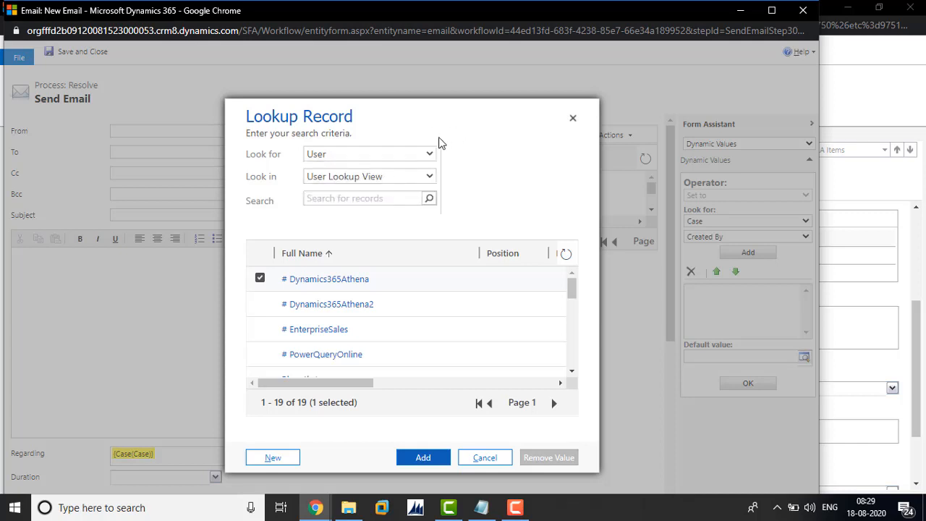
click(426, 155)
click(419, 167)
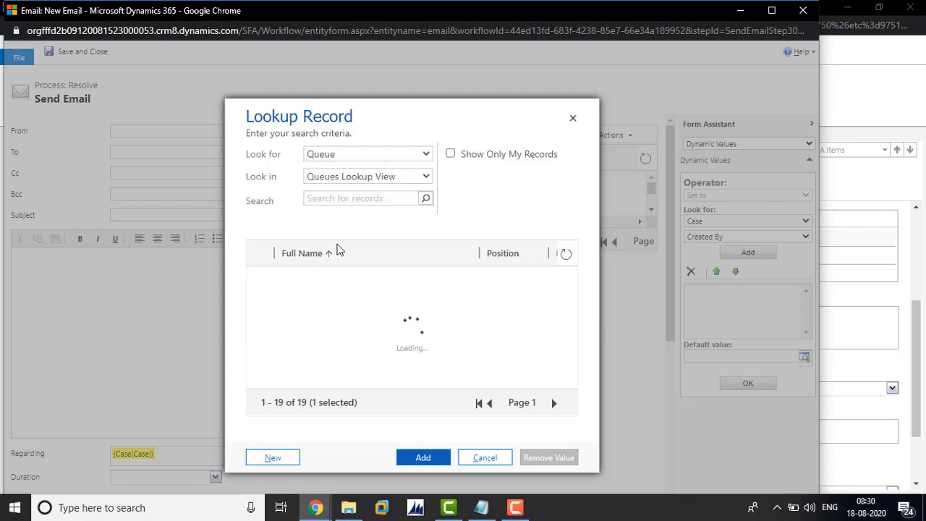
click(330, 253)
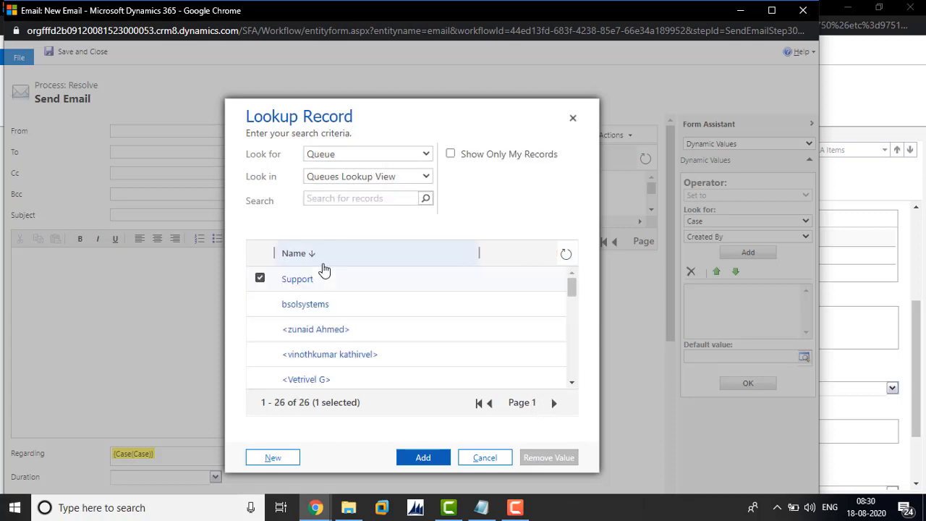
click(405, 461)
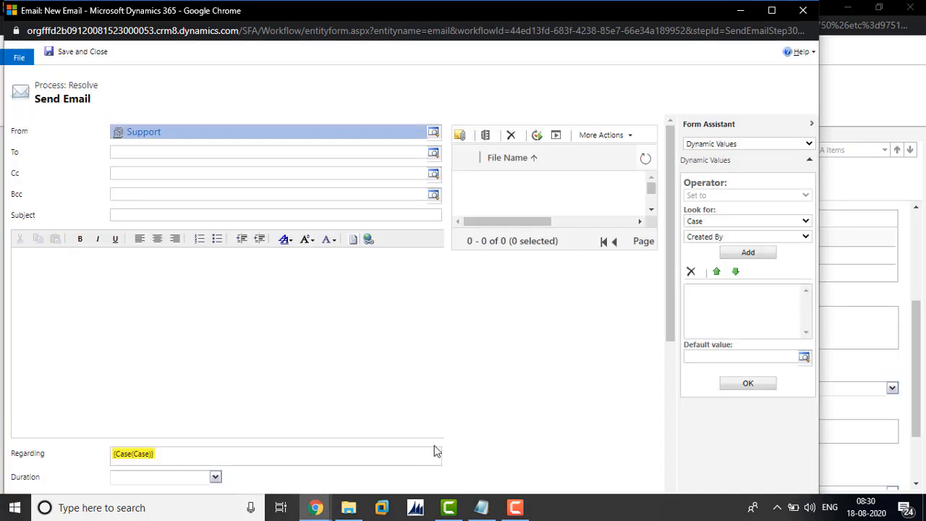
Set the email's To field to the Case's Owner dynamic value and enter the subject "Case has escalated Level 2".
click(388, 152)
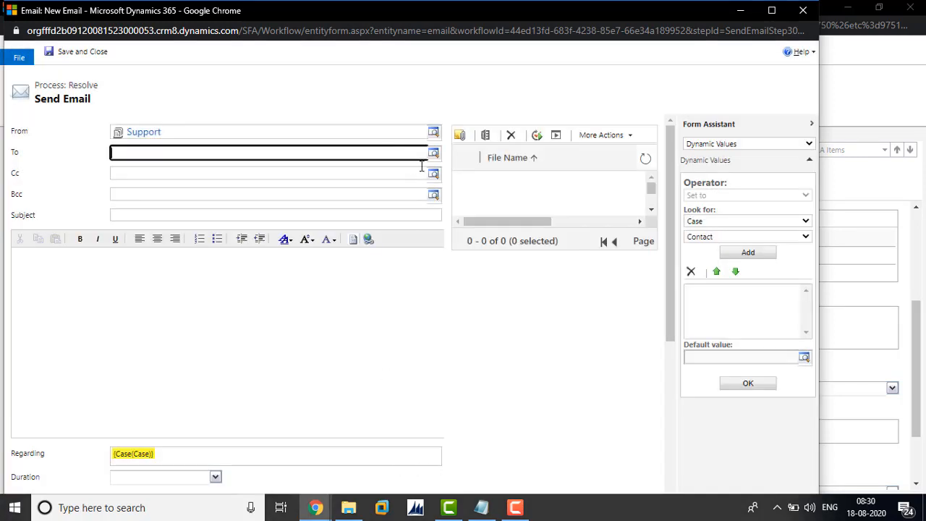
click(768, 238)
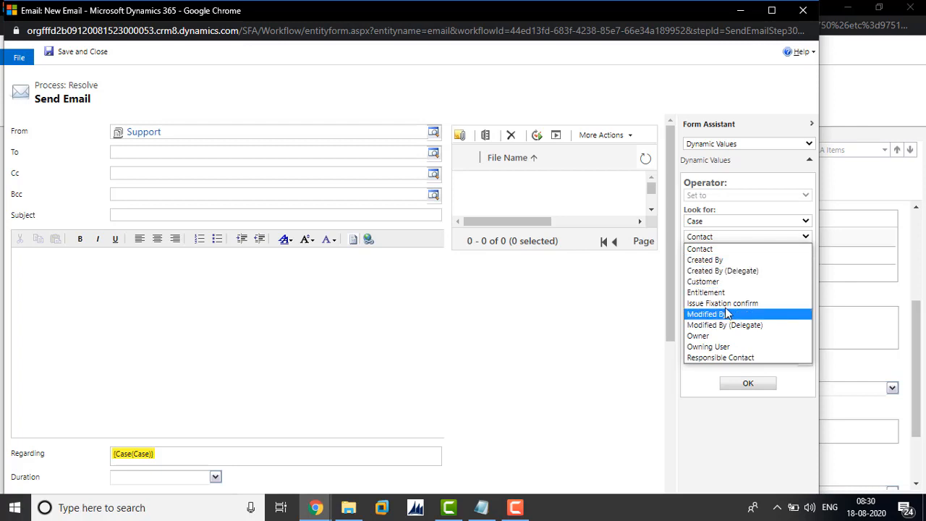
click(716, 335)
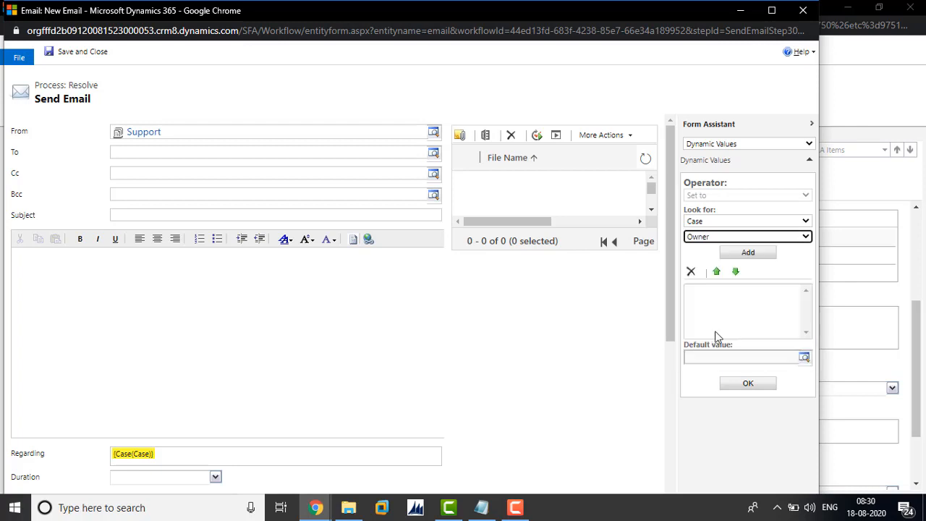
click(745, 254)
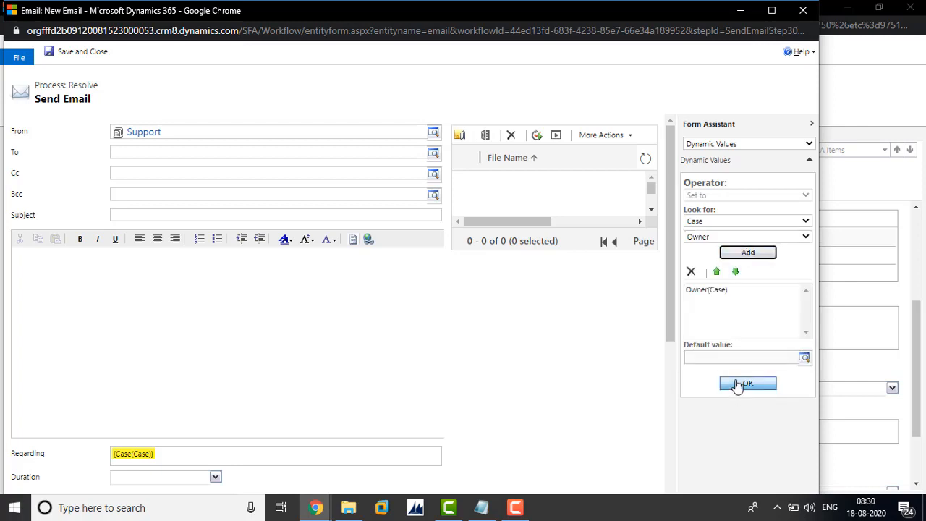
click(745, 383)
click(340, 218)
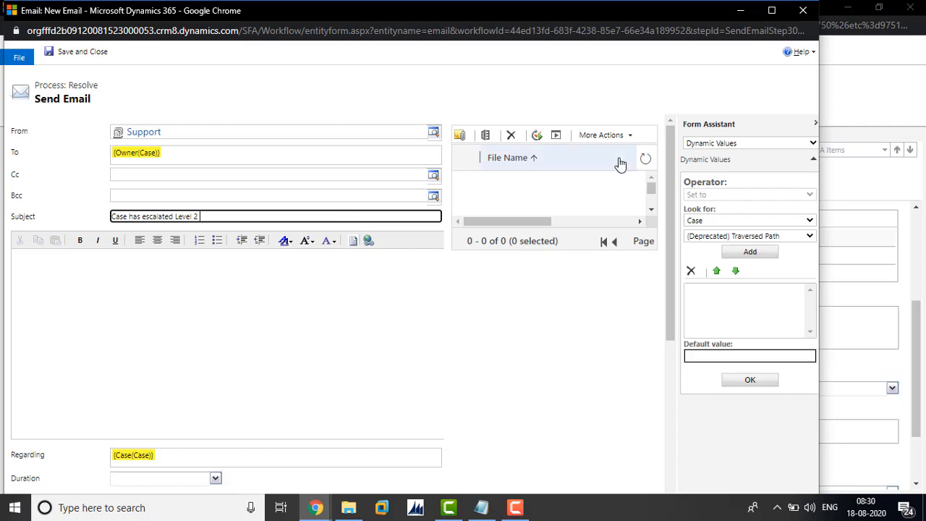
Insert the Case's Case Number dynamic value into the body of the email message.
click(312, 321)
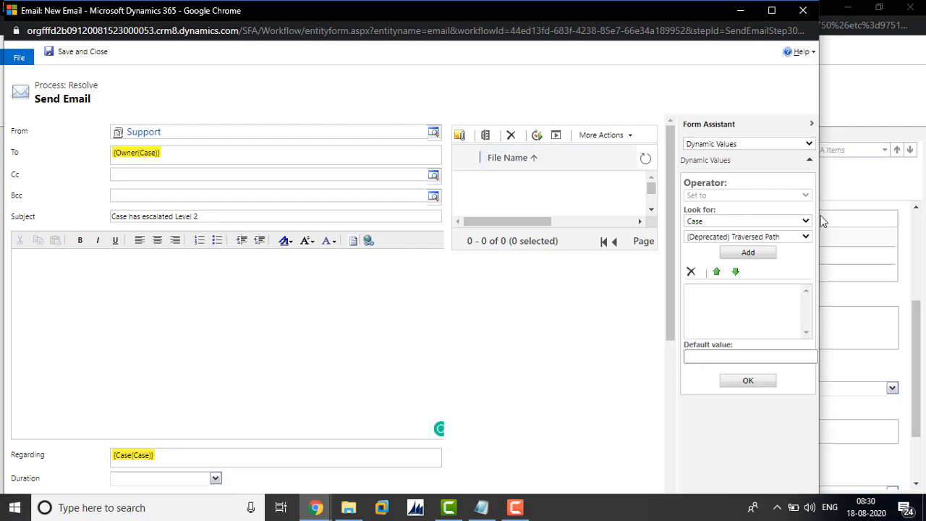
click(798, 238)
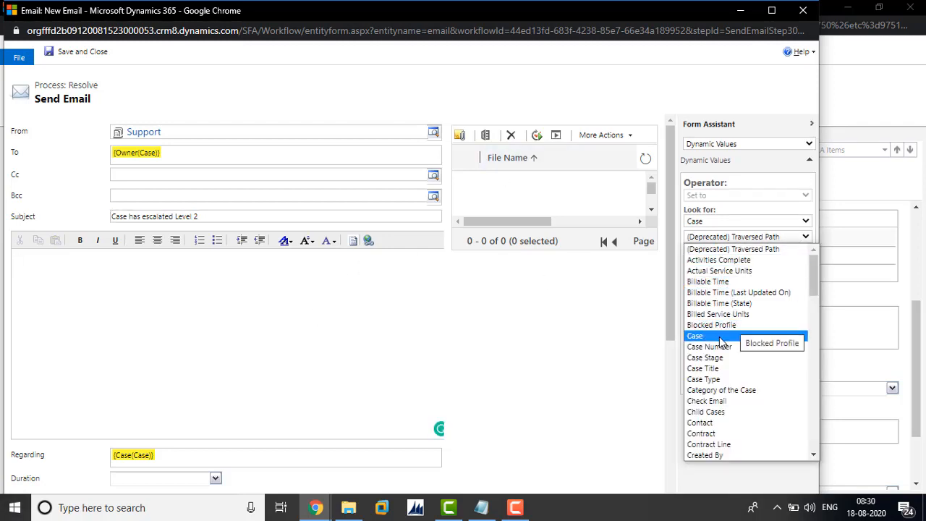
click(696, 336)
click(770, 237)
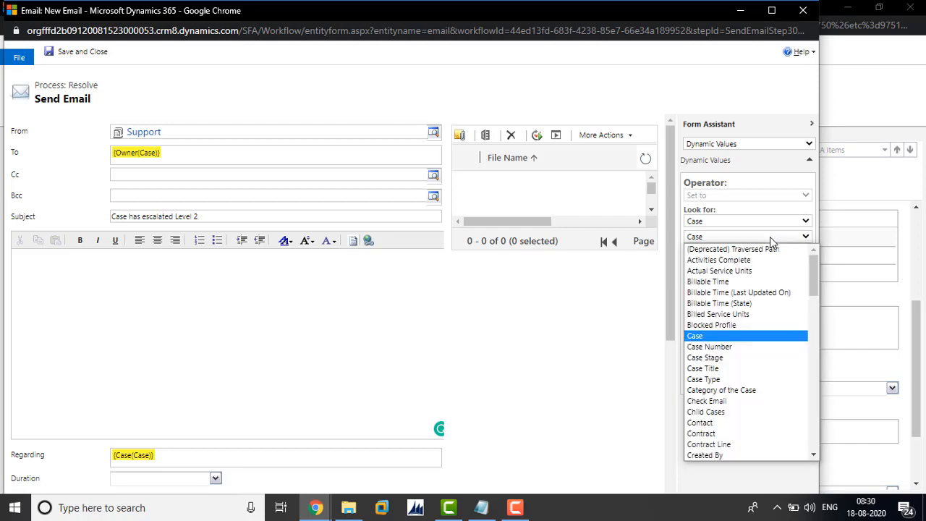
click(722, 344)
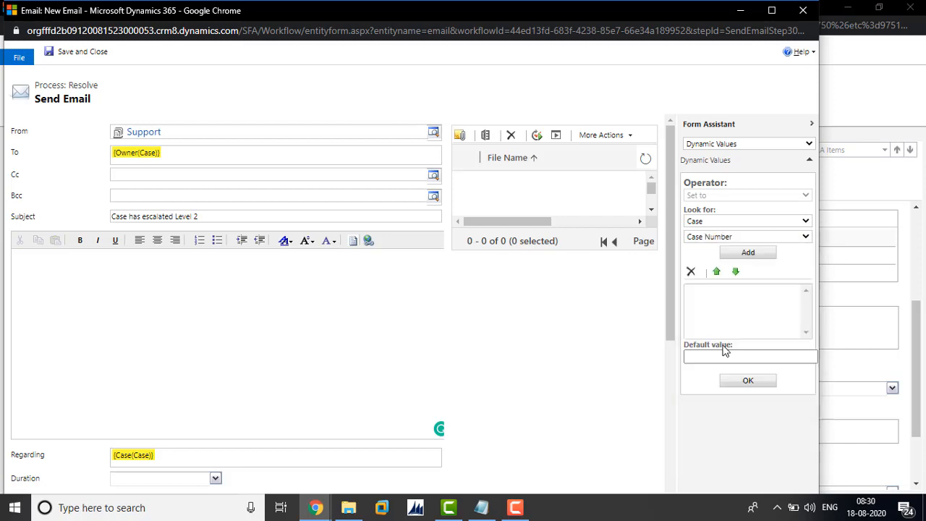
click(745, 253)
click(734, 385)
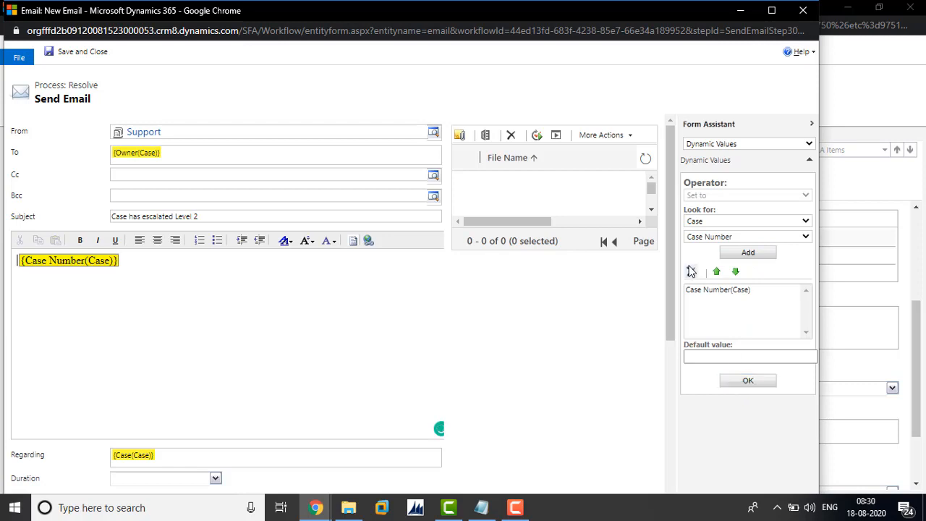
Add the Case Title dynamic value to the email body, then save and close the email and the Resolve SLA item.
click(720, 239)
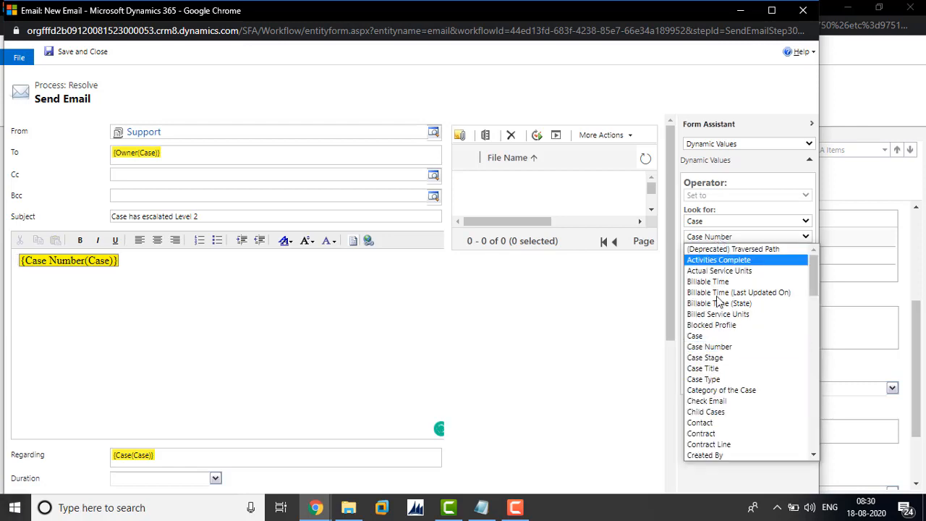
click(705, 368)
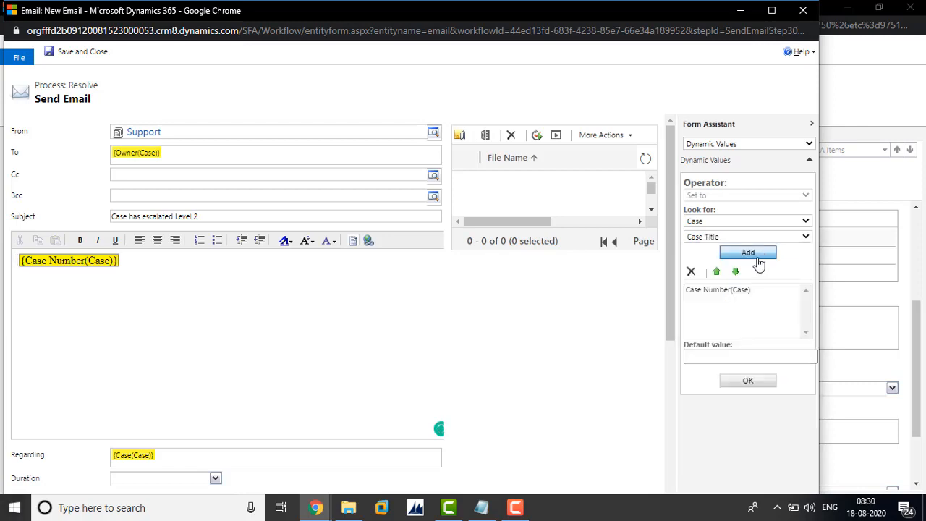
click(747, 253)
click(745, 381)
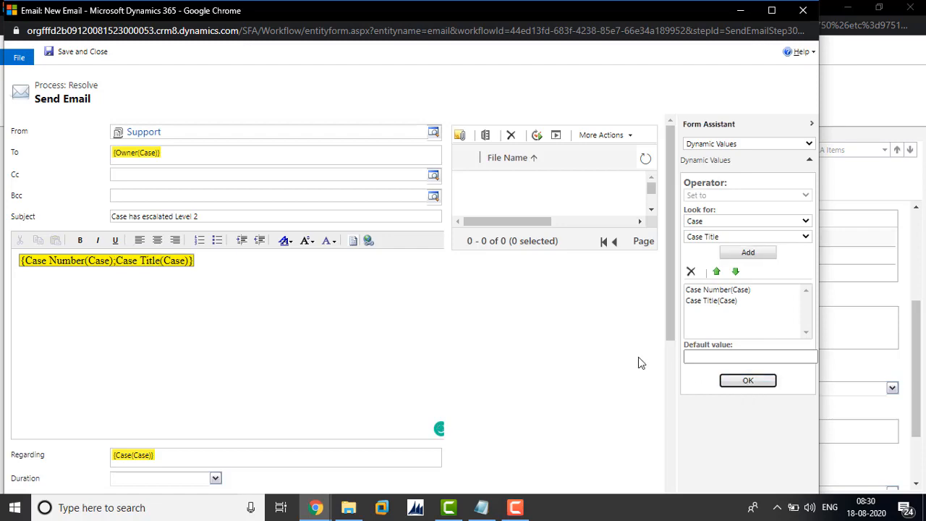
click(67, 53)
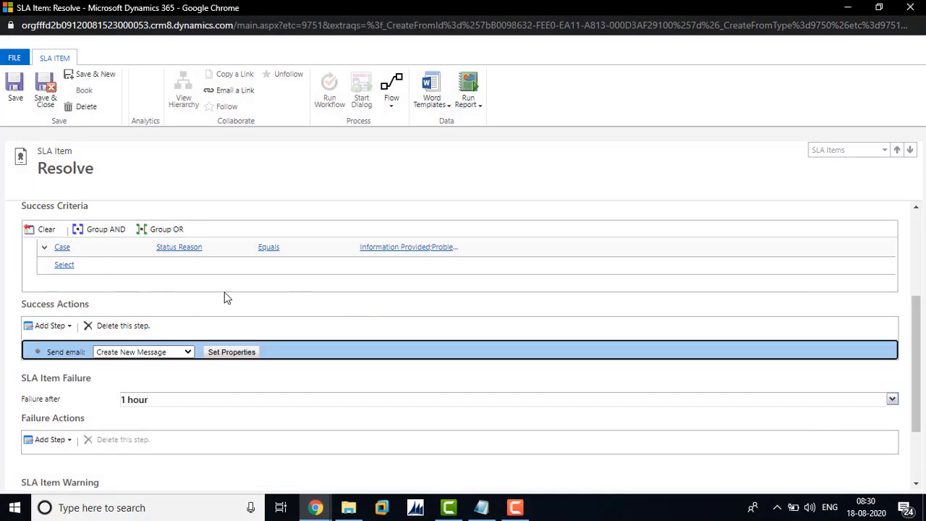
click(47, 95)
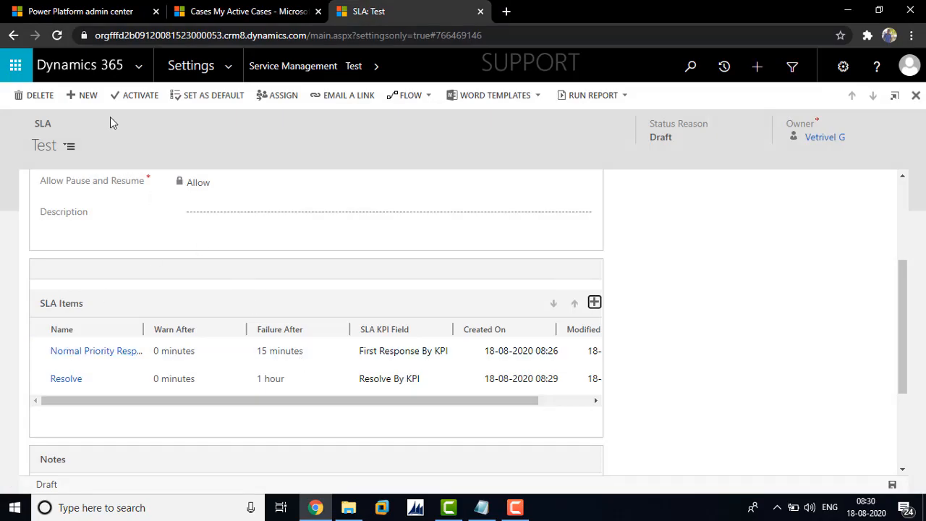
Activate the Test SLA and set it as the default for the Case entity.
click(131, 95)
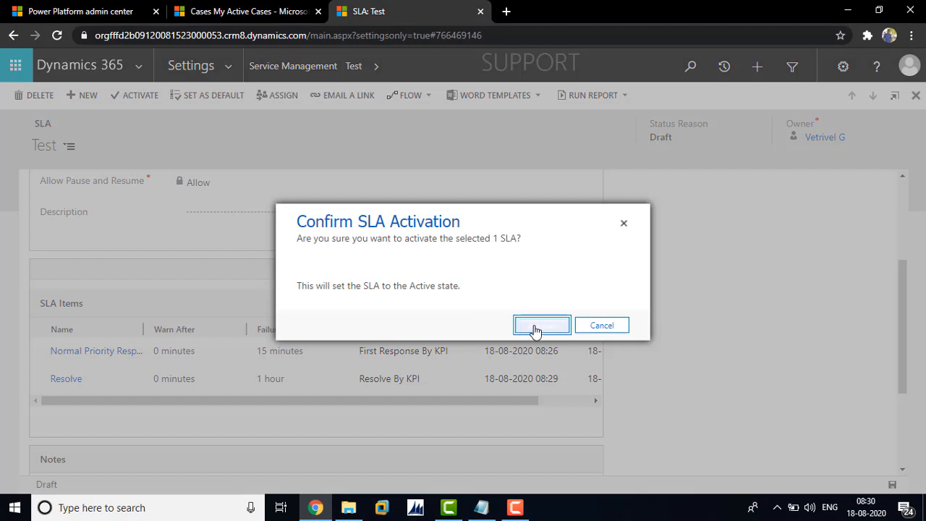
click(535, 327)
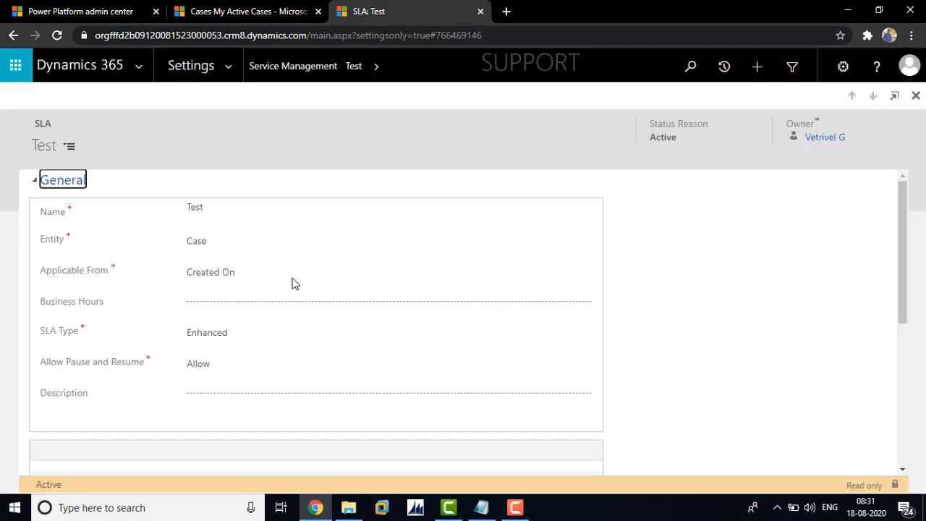
click(162, 97)
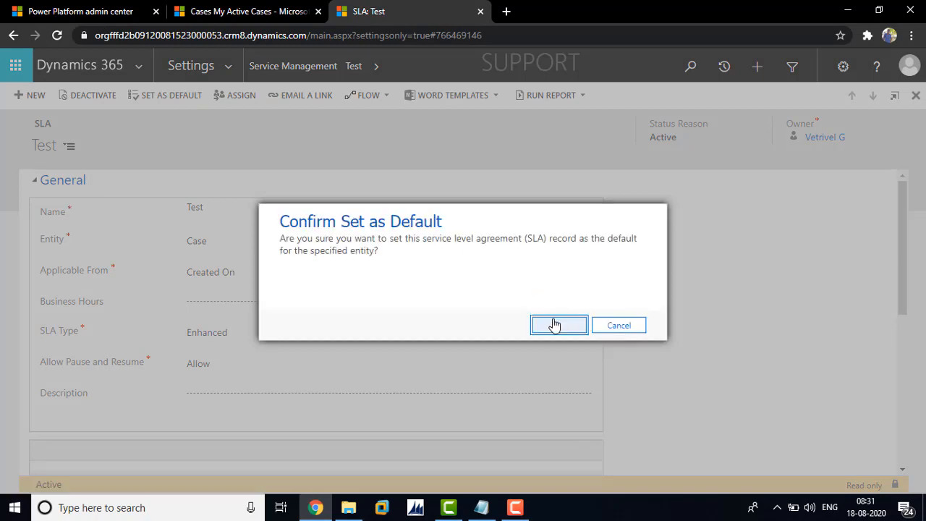
click(554, 325)
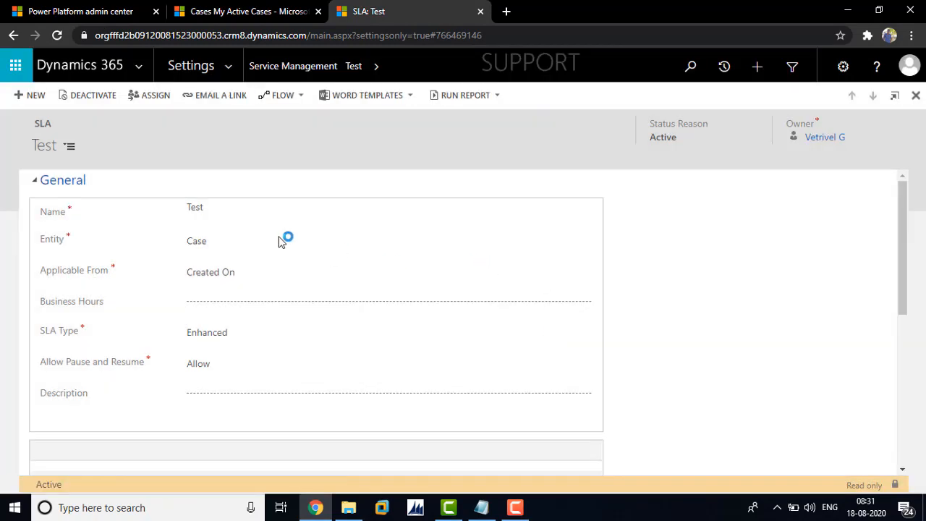
Open the Default Solution through Customize the System and maximize its window.
click(230, 75)
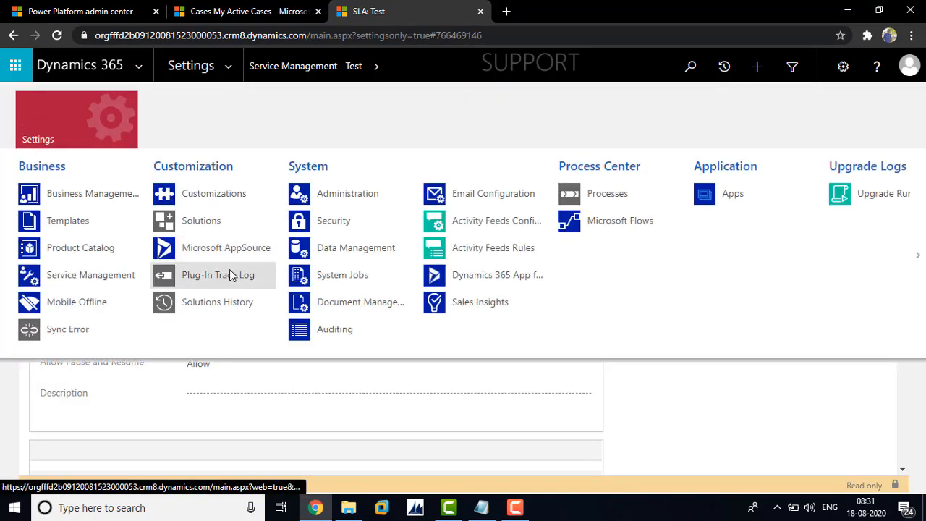
click(214, 194)
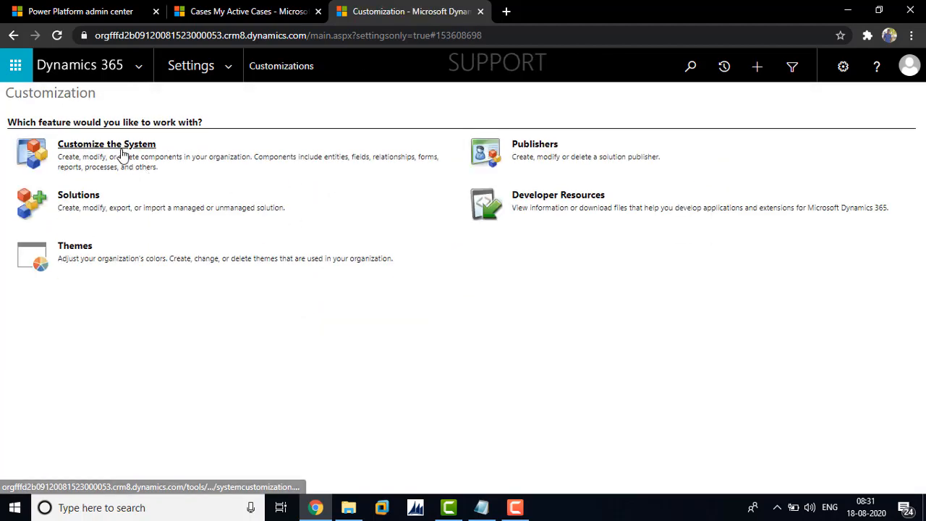
click(127, 149)
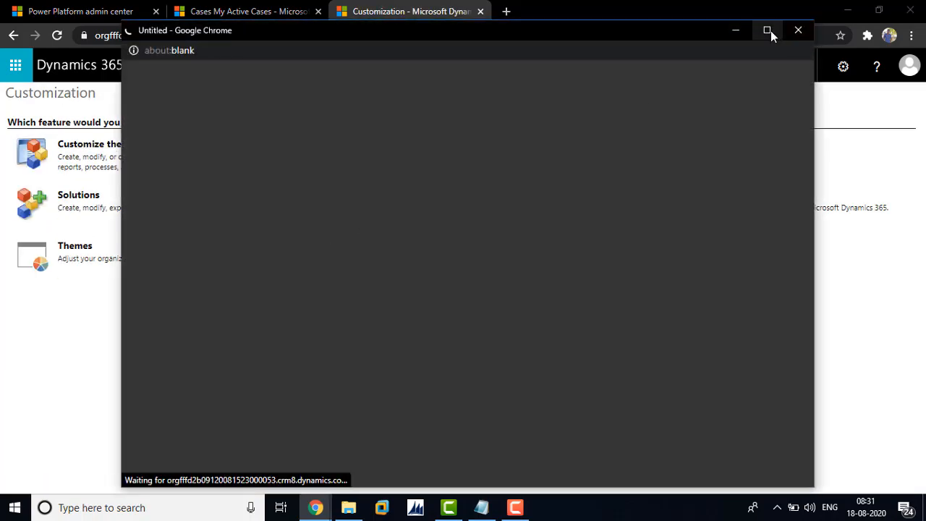
click(771, 31)
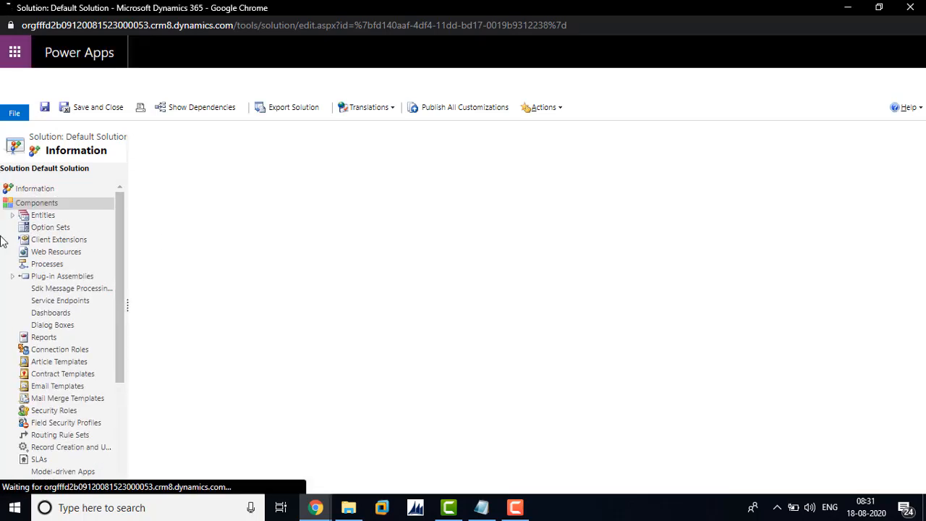
Expand the Case entity in the solution's component tree and show its Fields list.
click(12, 217)
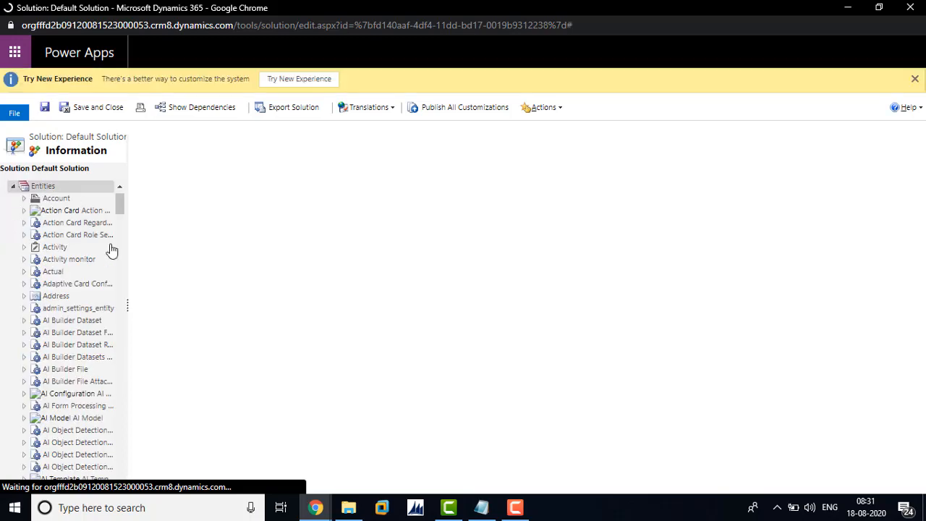
drag(119, 200, 121, 246)
click(26, 292)
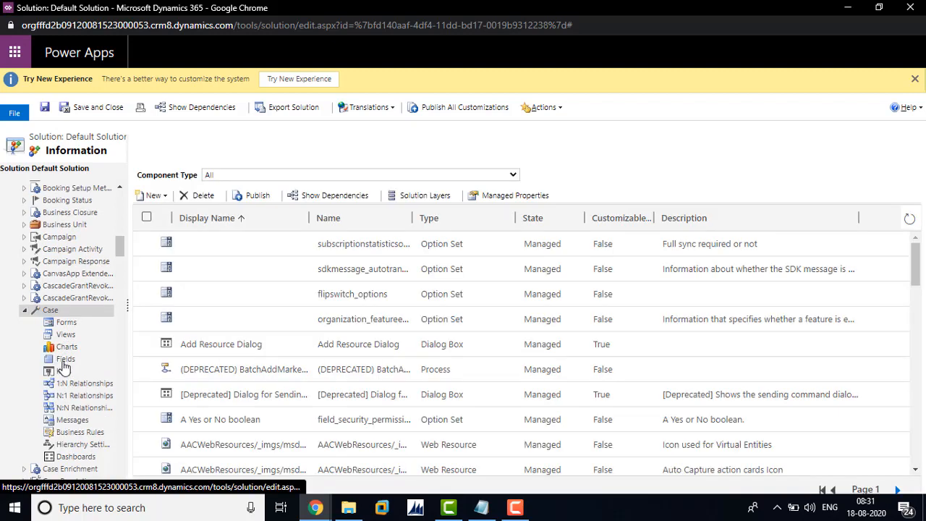
click(65, 360)
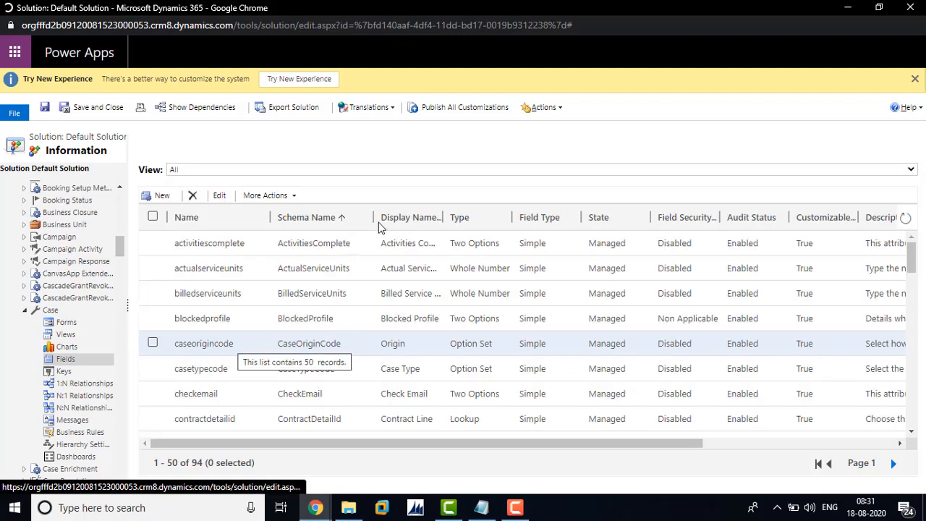
Sort the Case fields by schema name in descending order and open the statuscode field in a maximized window.
click(342, 219)
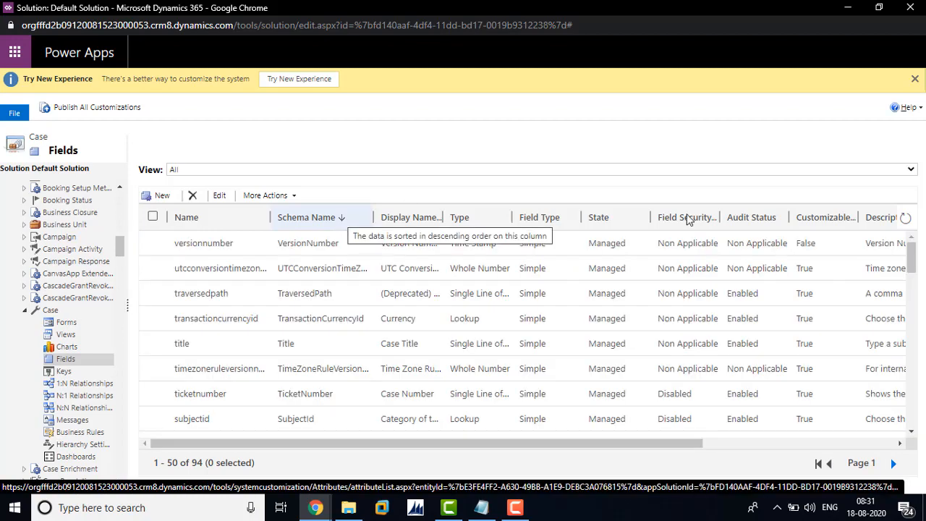
scroll(912, 256, down, 2)
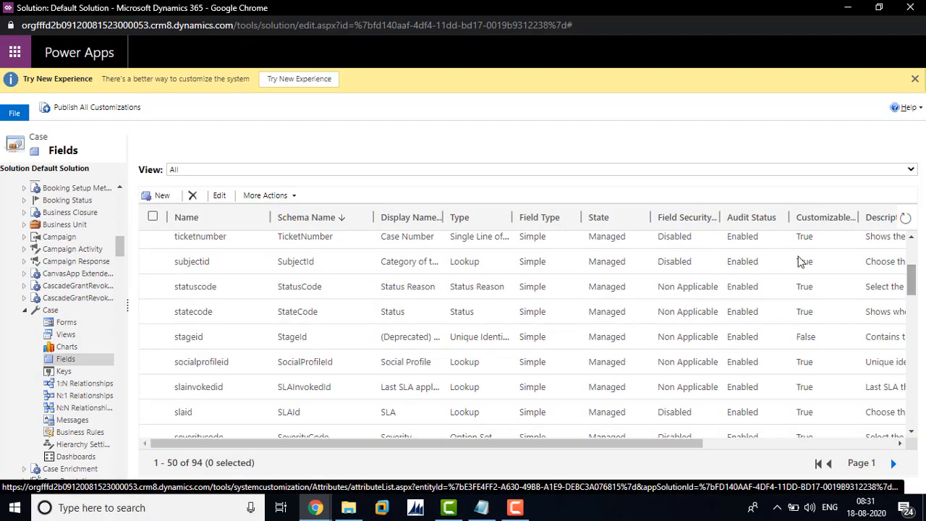
double_click(293, 289)
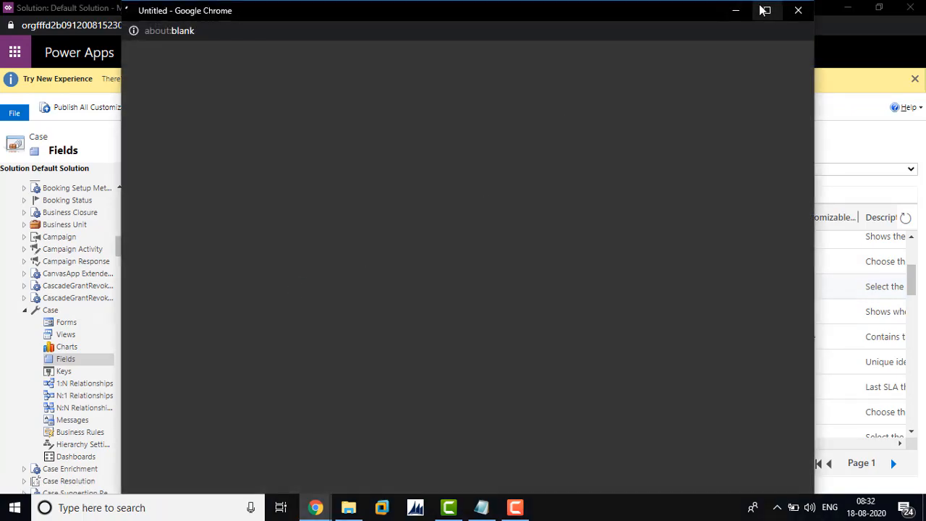
click(763, 9)
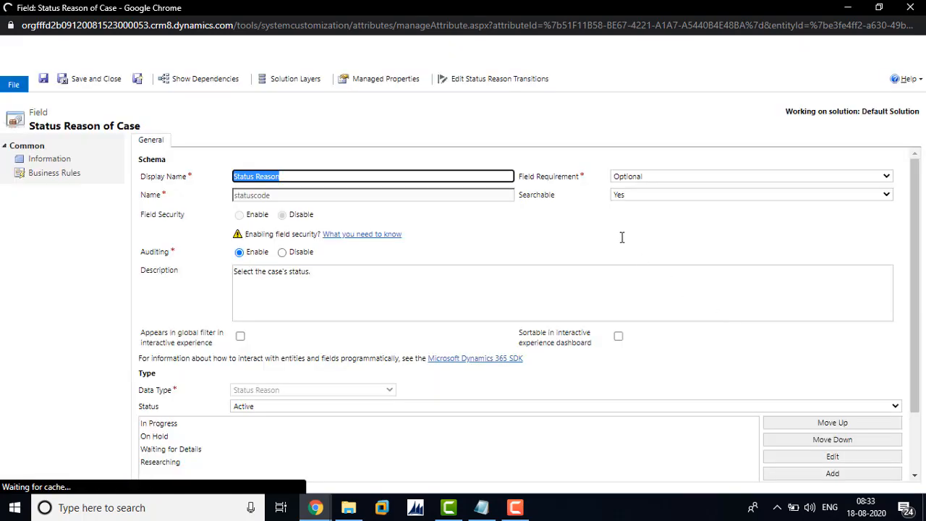
Add a new status reason labelled Open to the Active status of the Status Reason field.
scroll(921, 238, down, 2)
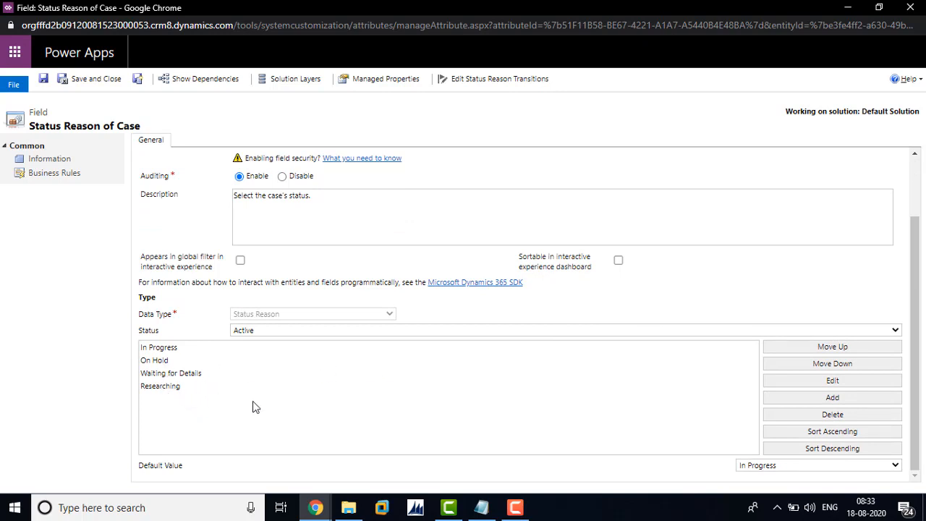
click(809, 399)
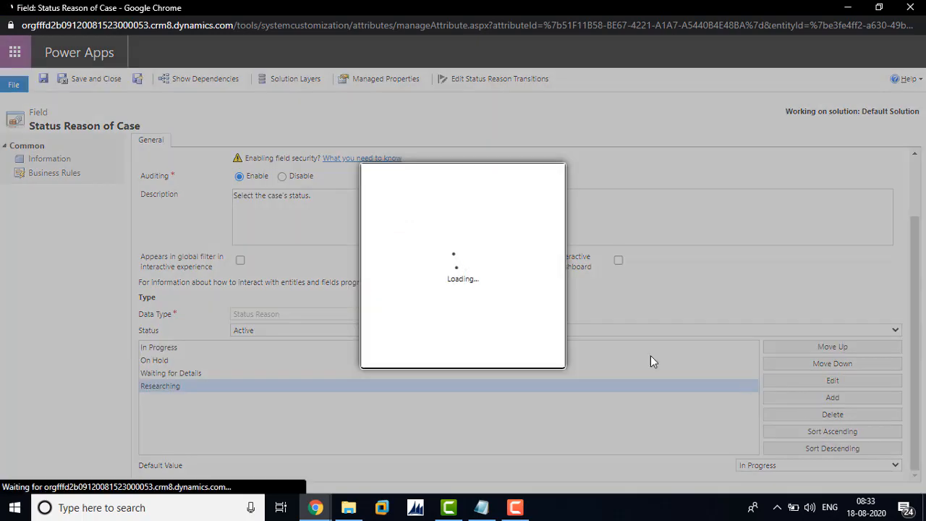
click(498, 248)
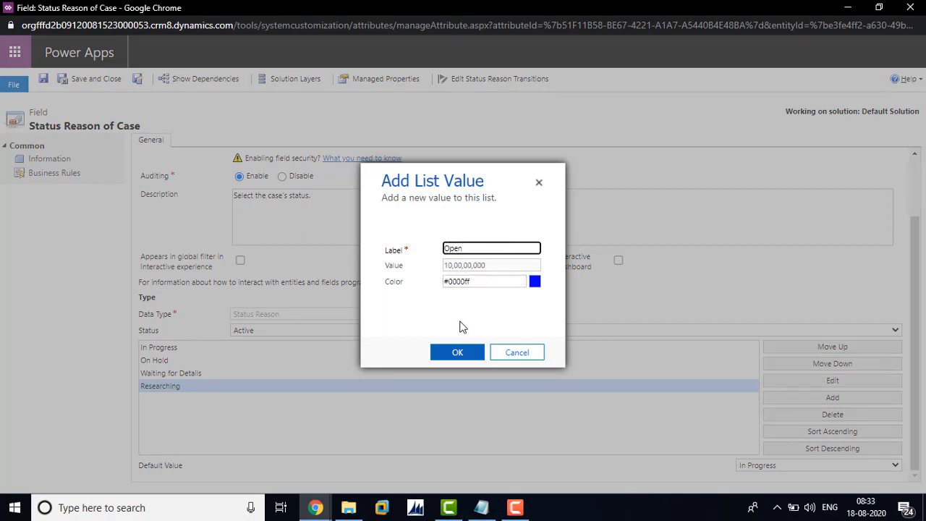
click(451, 352)
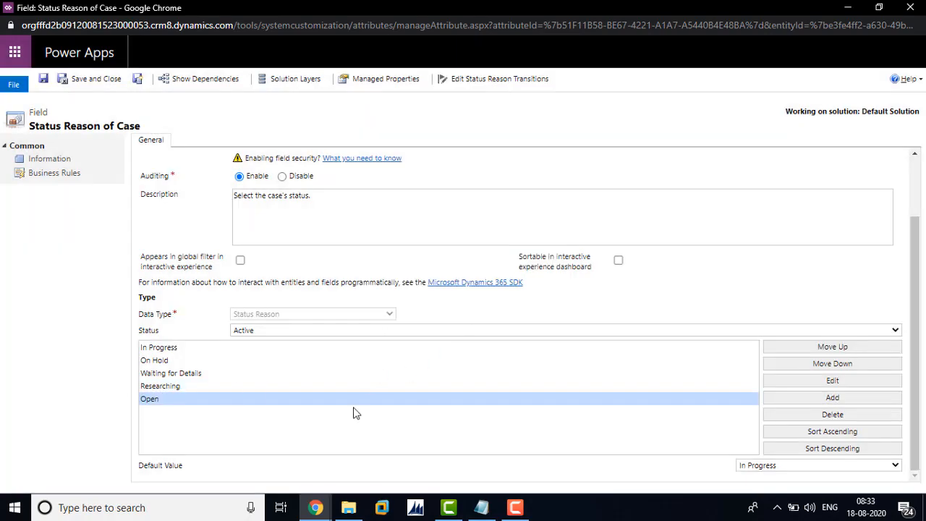
Move the Open status reason to the start of the list, make it the default value, and save and close the field.
click(833, 347)
click(832, 347)
click(833, 348)
click(832, 347)
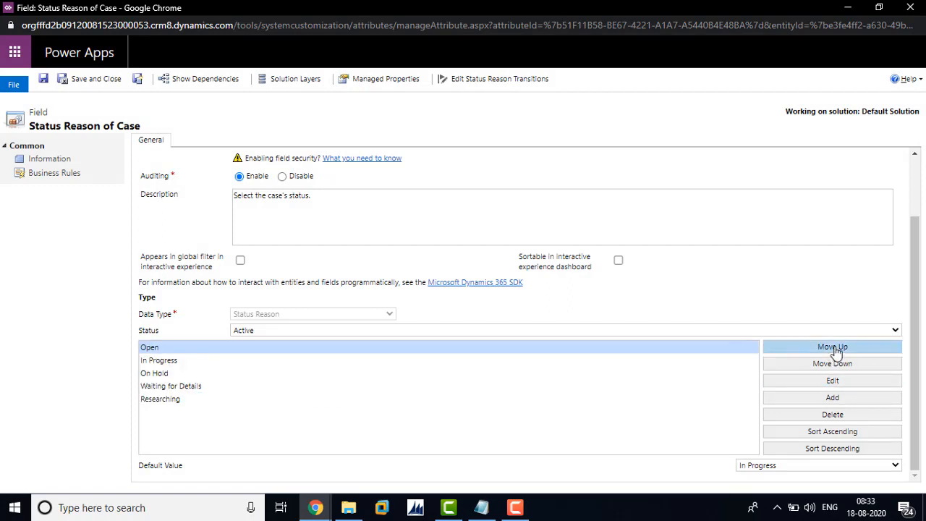
click(796, 467)
click(769, 410)
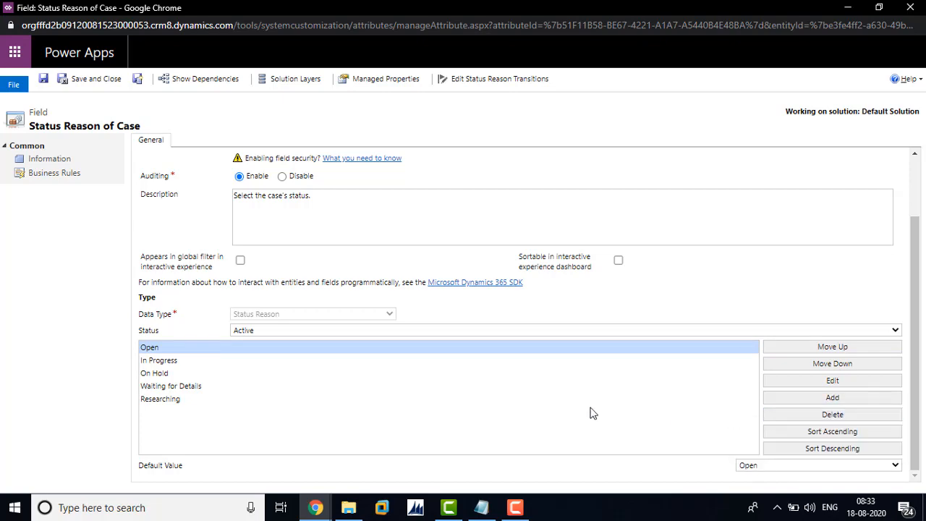
click(108, 85)
Select the Case entity in the solution, minimize the solution window and open the Administration page in Settings.
click(49, 311)
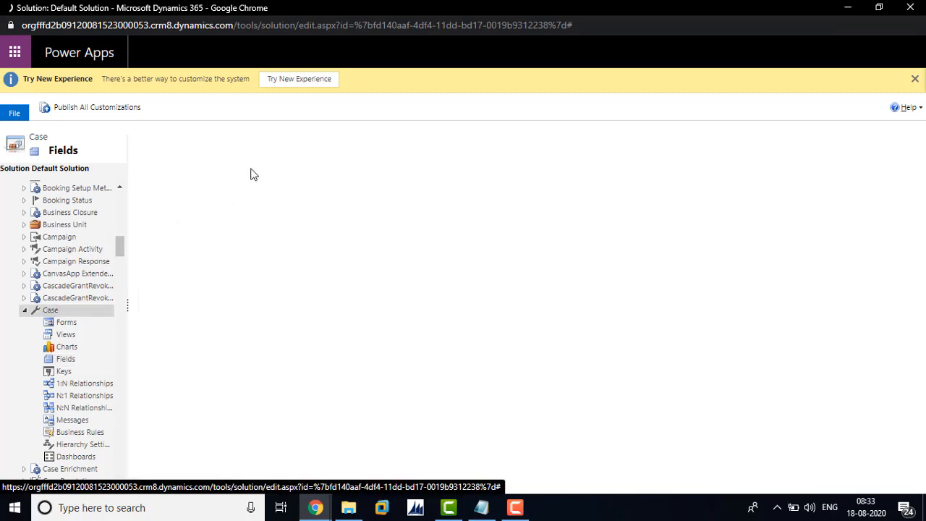
click(848, 7)
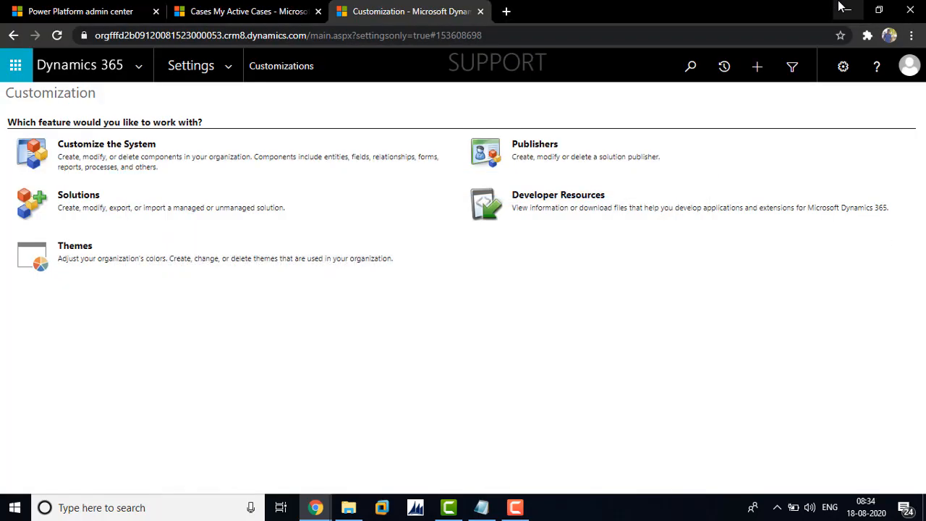
click(232, 65)
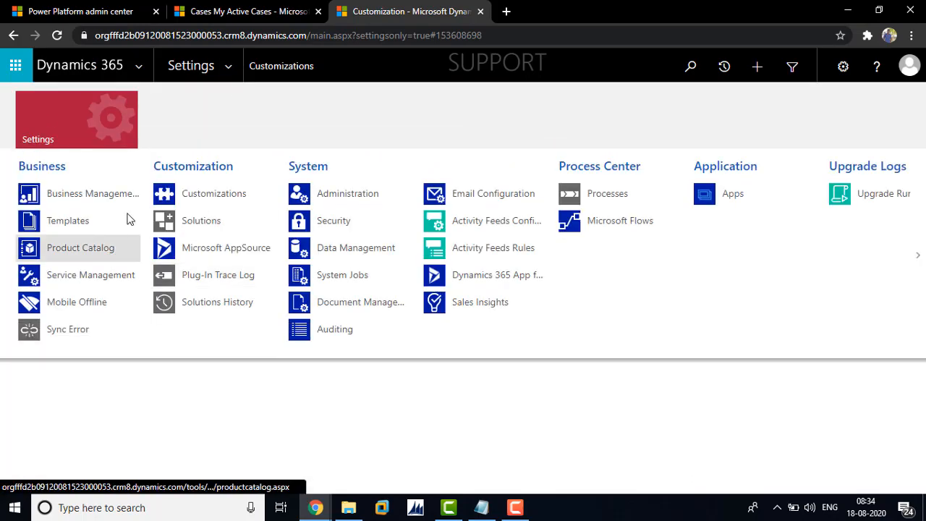
click(347, 205)
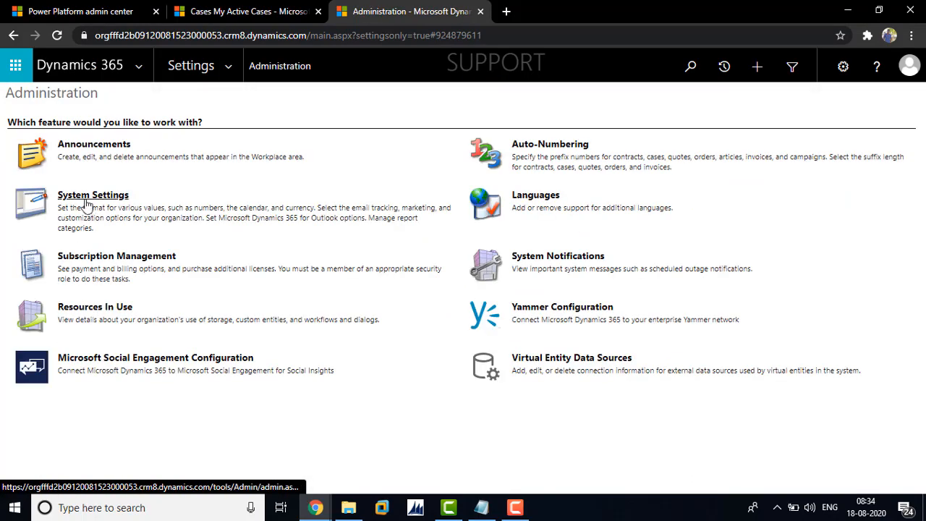
Add Open to the SLA pause statuses for the Case entity in the Service system settings and save them.
click(86, 205)
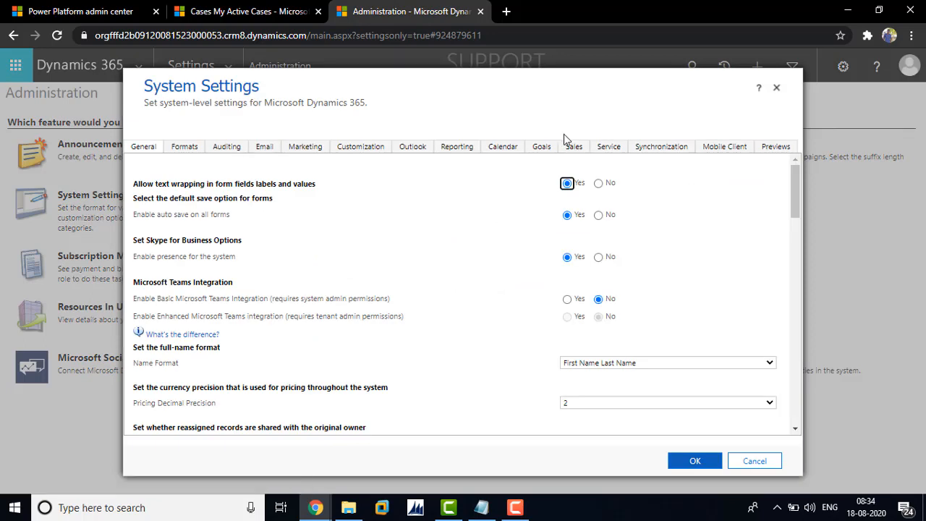
click(605, 147)
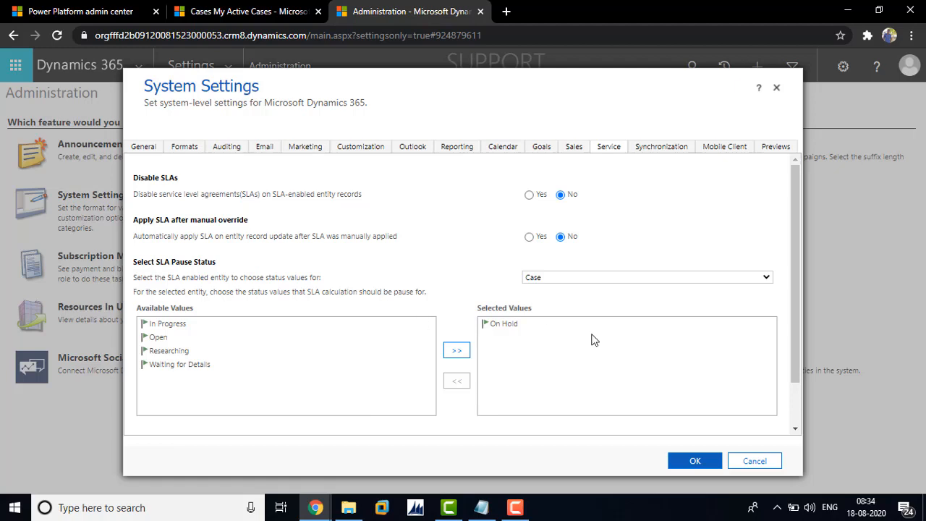
click(155, 337)
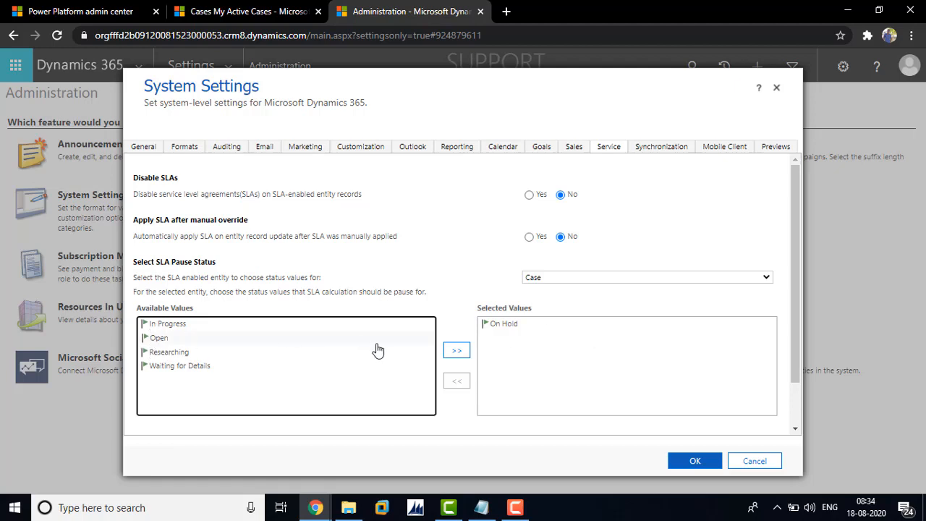
click(455, 352)
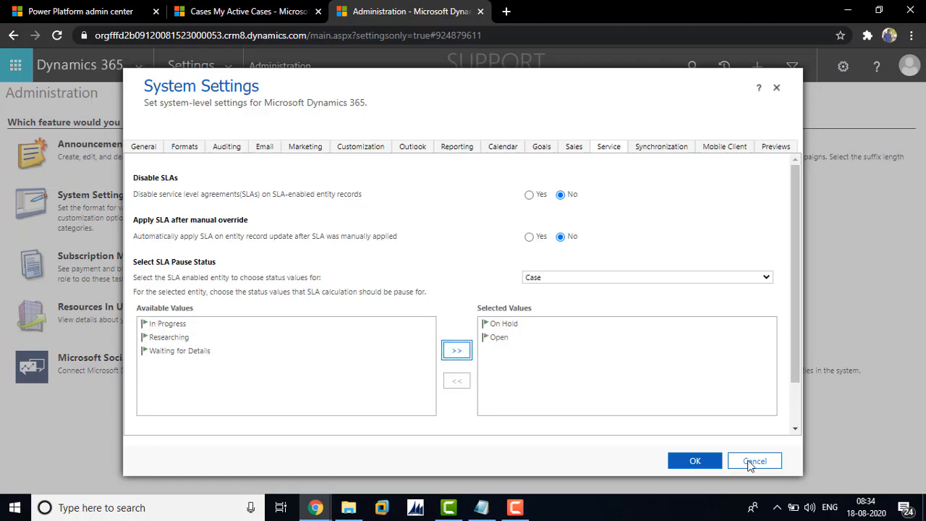
click(704, 468)
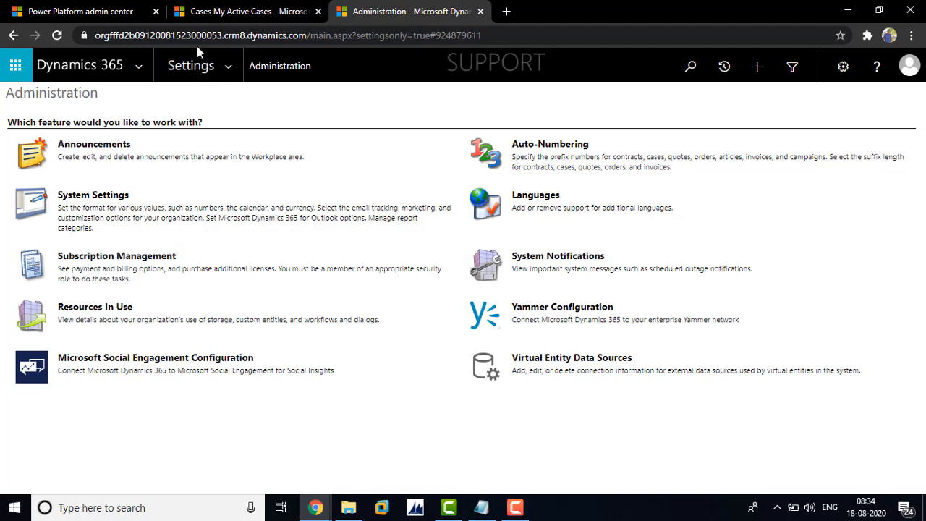
Start a new process named Restart SLA with the category Workflow from the Processes list in Settings.
click(227, 75)
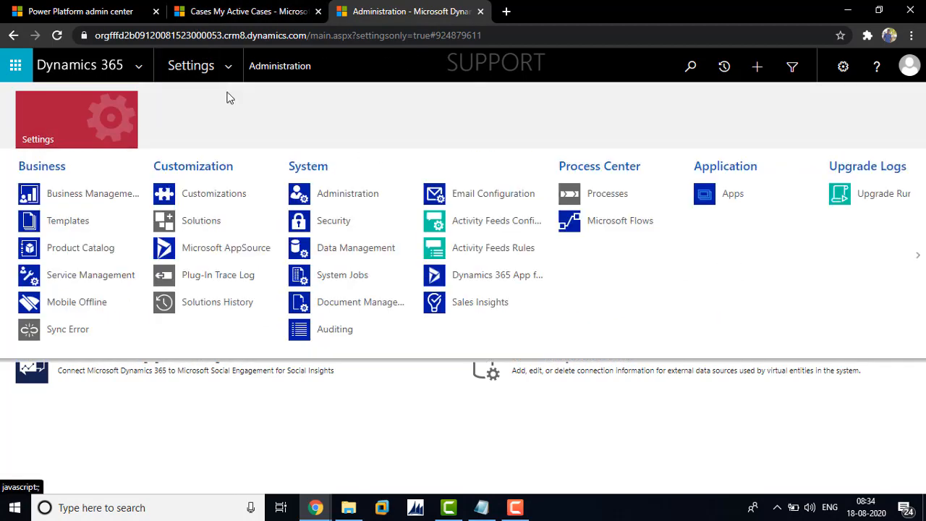
click(613, 198)
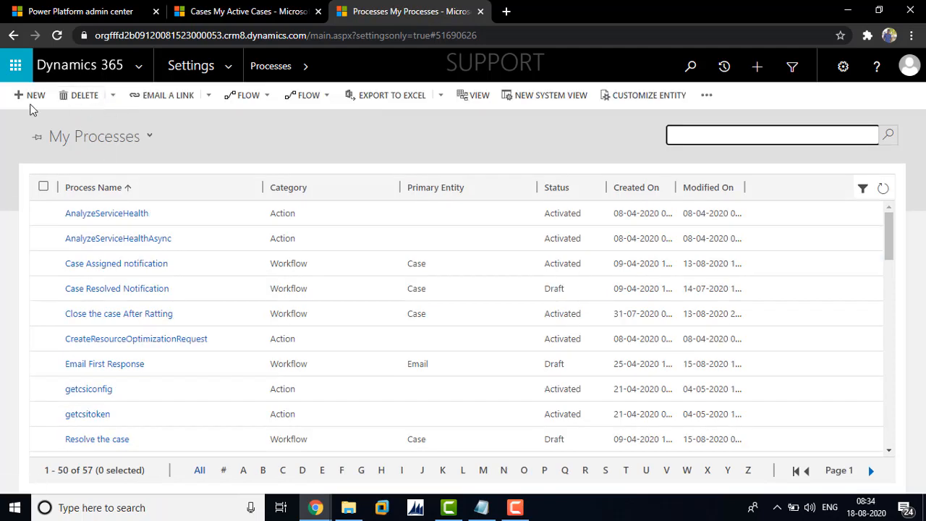
click(30, 98)
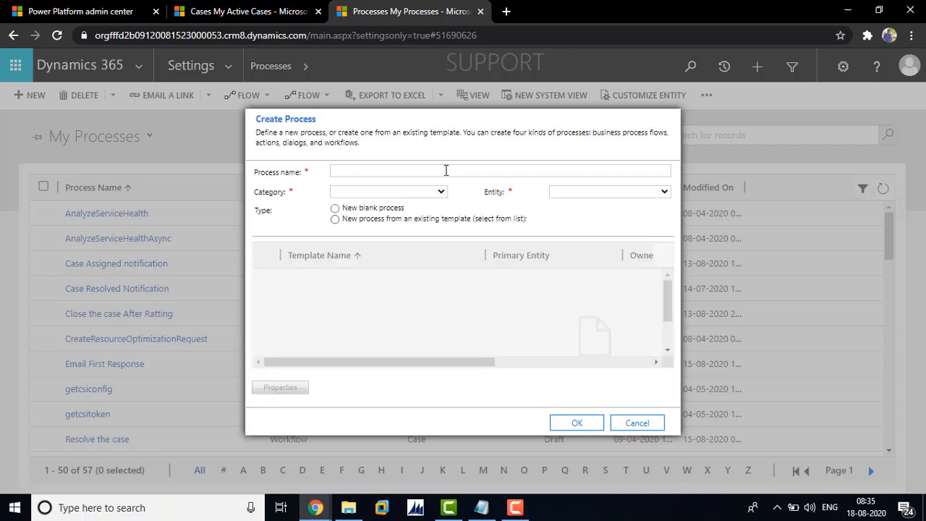
click(446, 170)
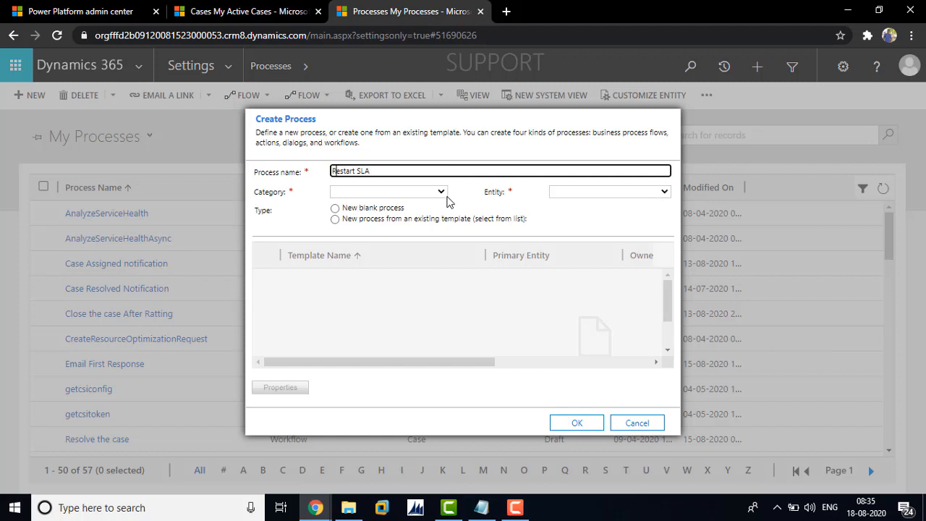
click(442, 192)
key(Return)
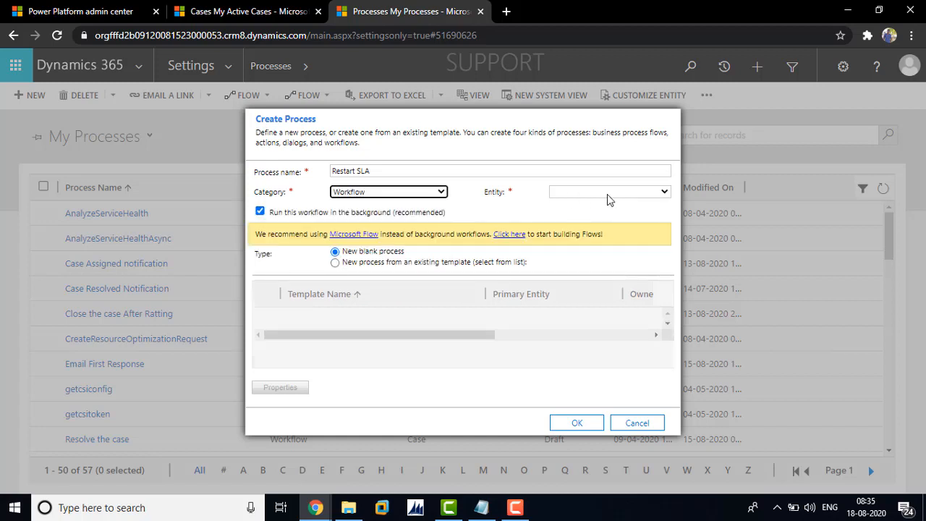
Set the new process's entity to Case and create it as a blank background workflow.
click(619, 192)
text(case)
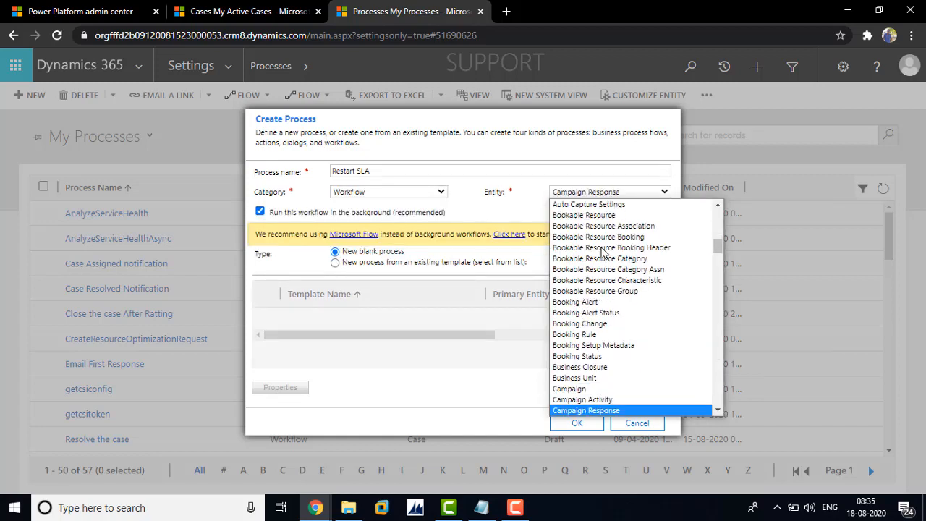
key(Down)
key(Down)
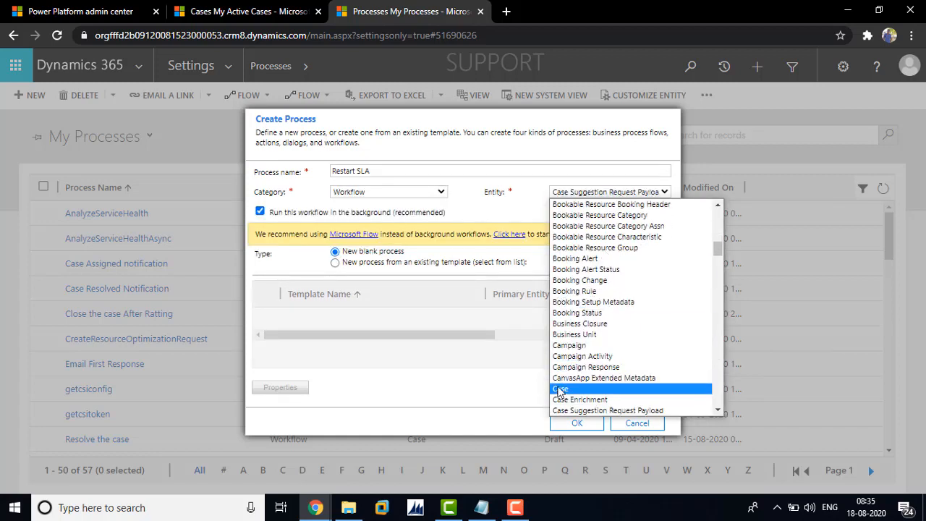
click(560, 389)
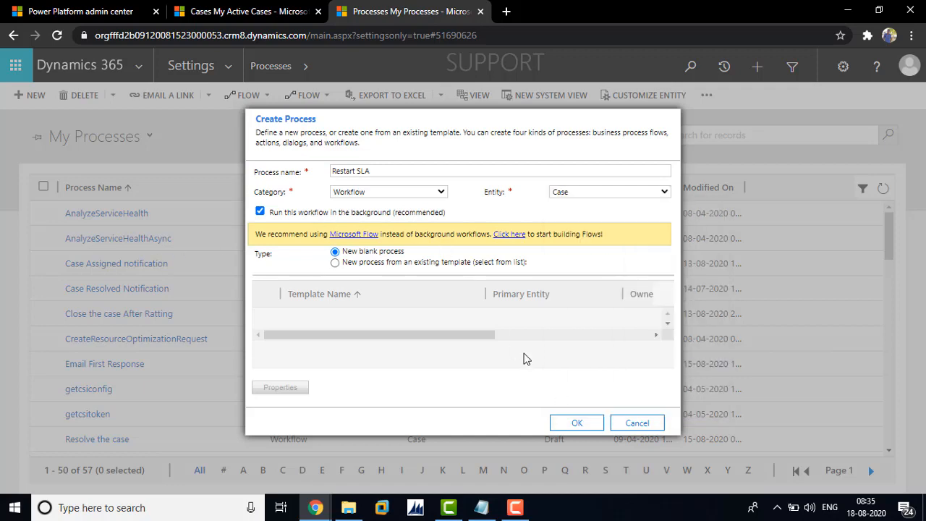
click(576, 423)
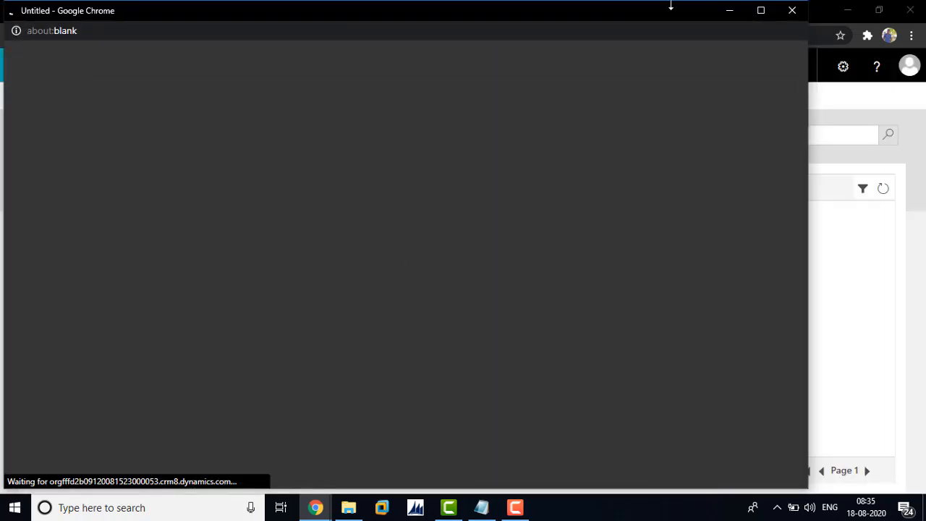
Make the Restart SLA workflow start when a record is assigned instead of created, and add a Check Condition step.
click(760, 10)
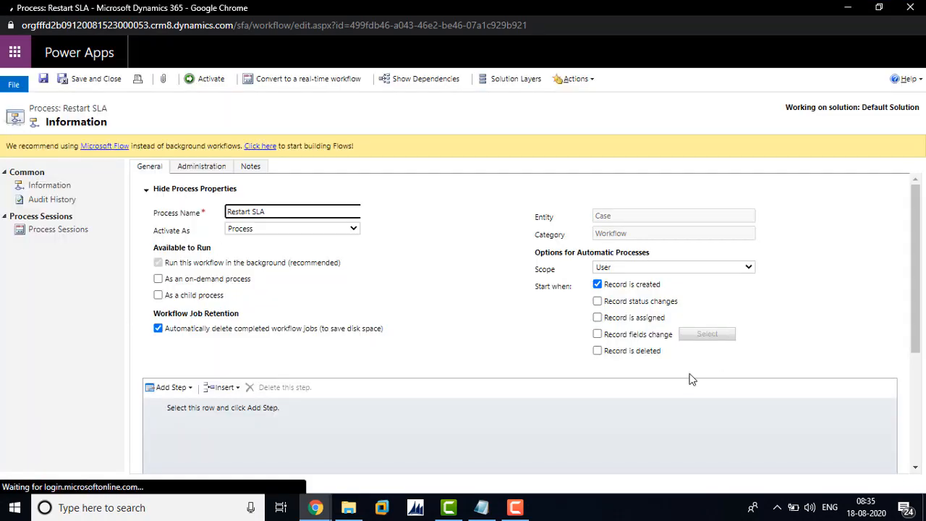
click(597, 317)
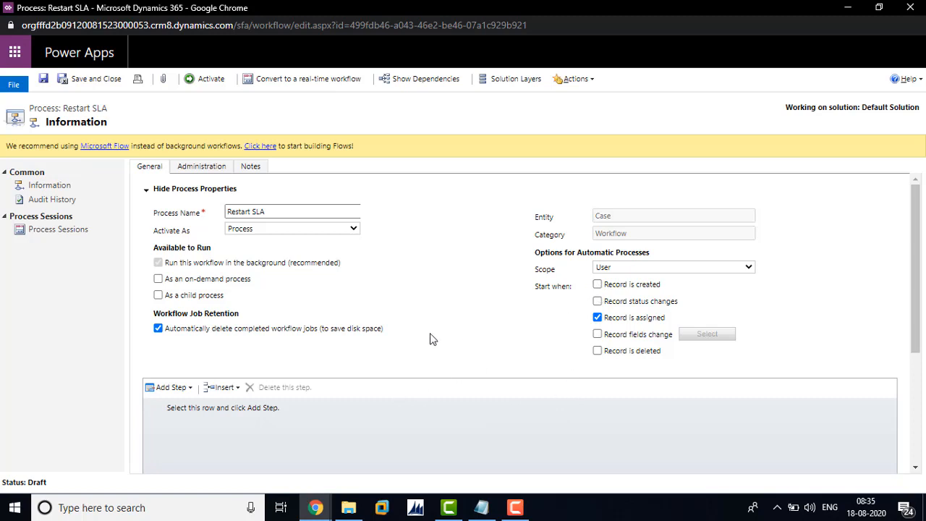
drag(918, 314, 918, 362)
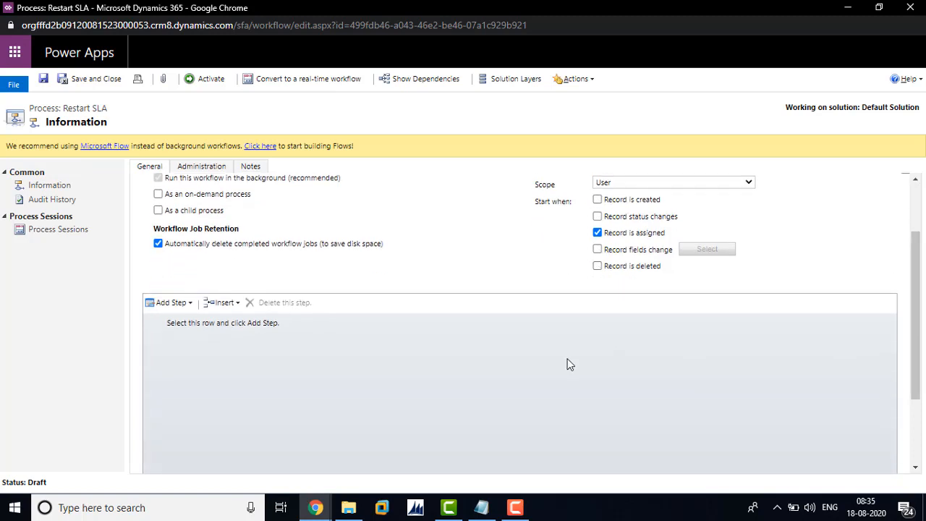
click(185, 306)
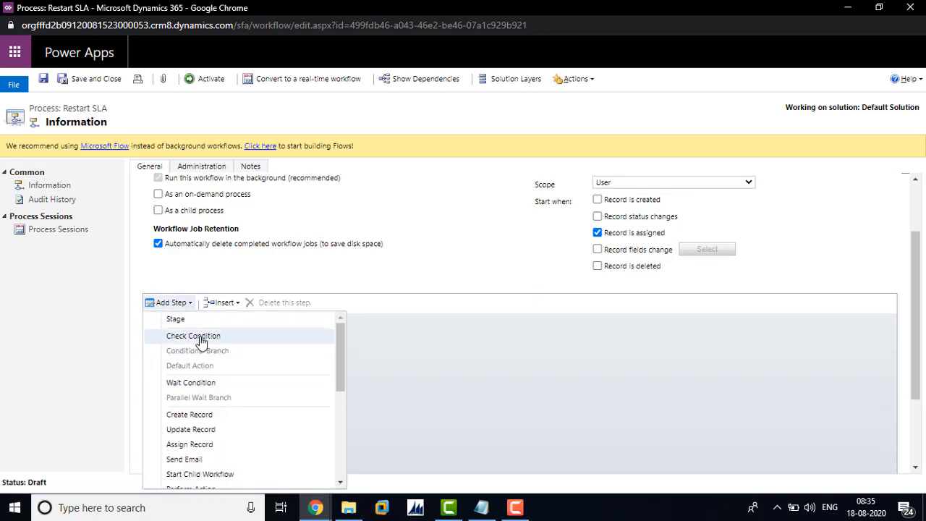
click(201, 337)
Open the condition in a maximized window and choose Business Unit of Owning User (User) as the field to check.
click(255, 346)
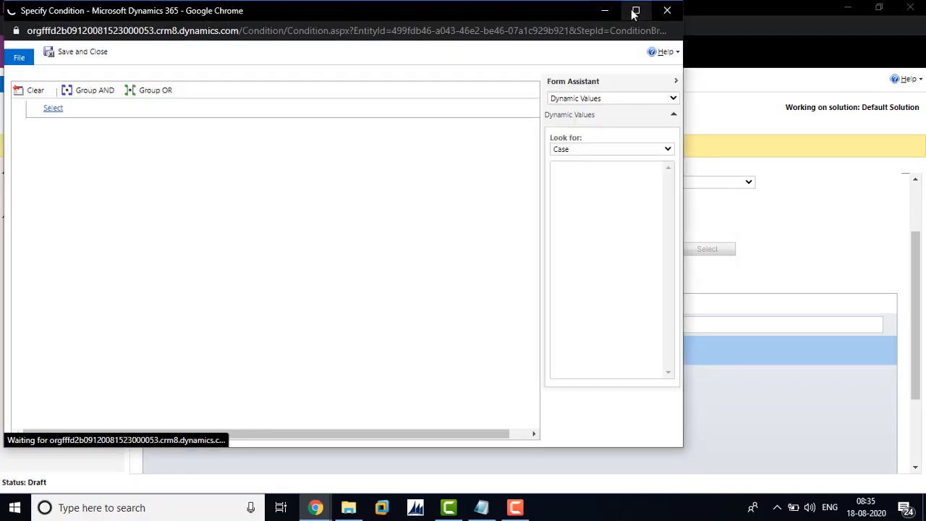
click(635, 10)
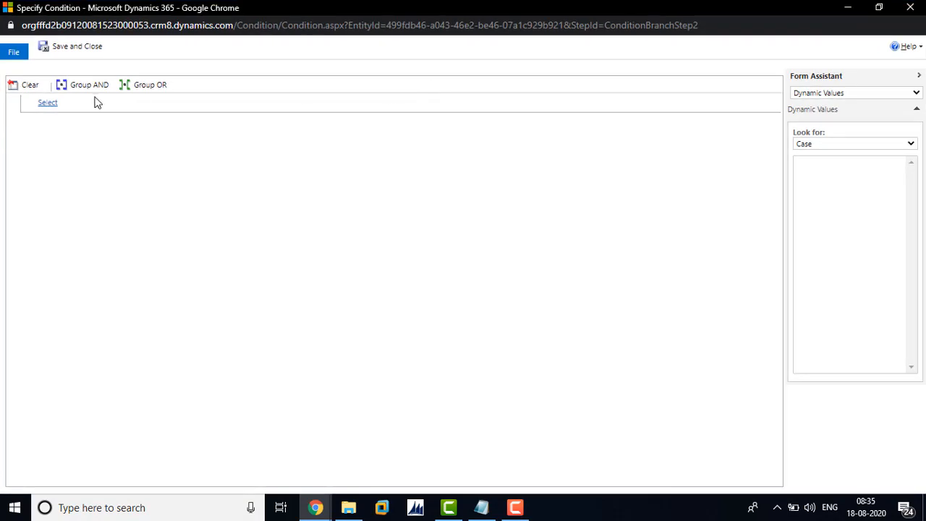
click(68, 106)
key(o)
key(o)
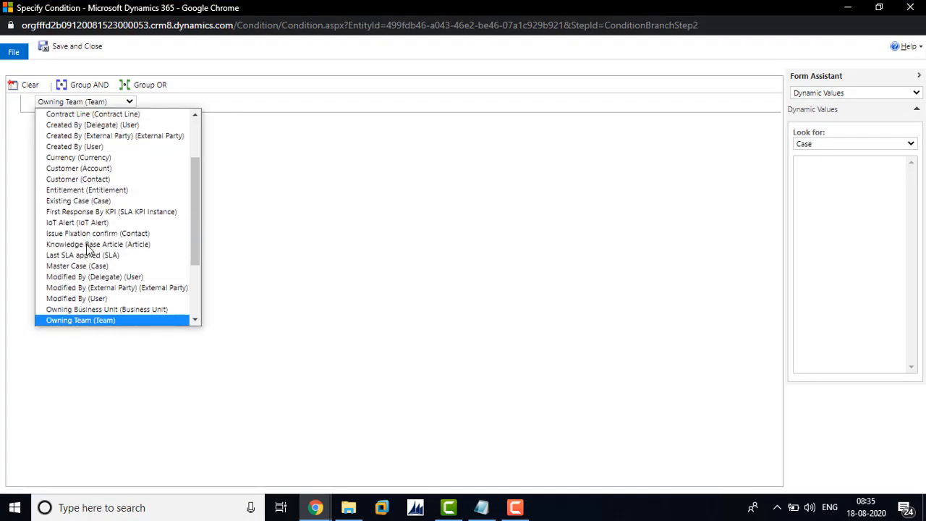
key(o)
key(o)
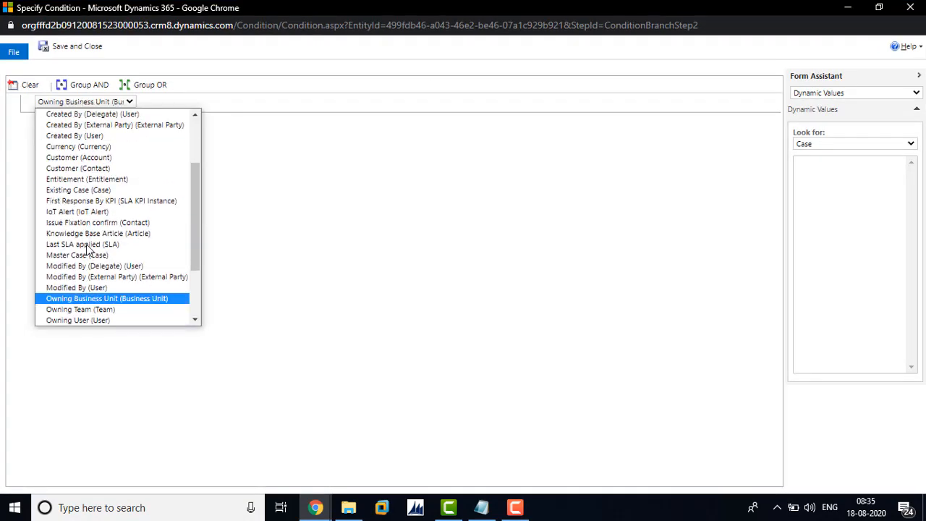
click(87, 321)
click(186, 102)
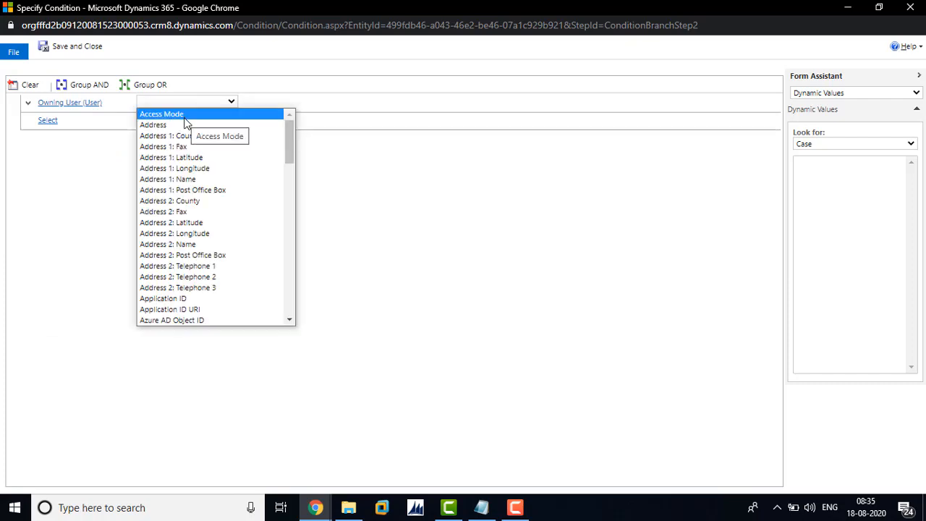
key(b)
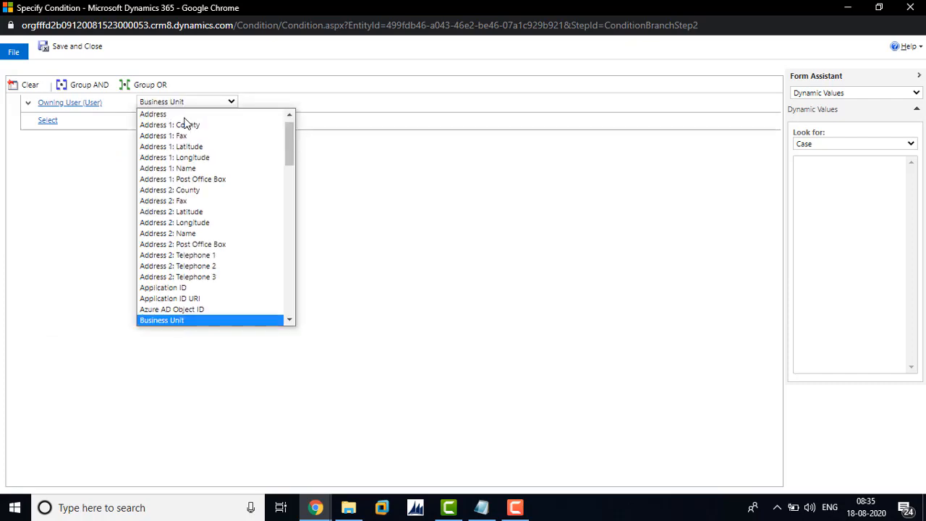
click(191, 319)
Require the Business Unit to equal the Case's Owning Business Unit as a dynamic value, and save and close the condition.
click(279, 102)
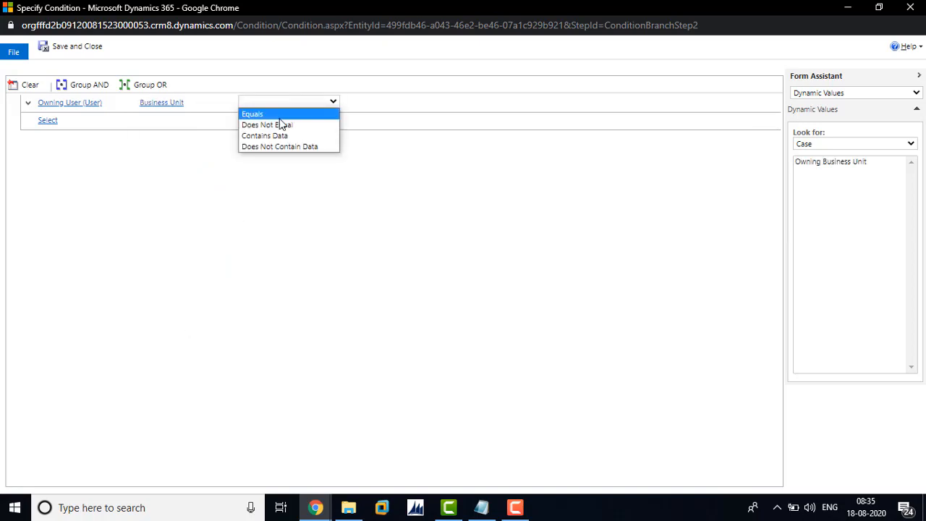
click(286, 114)
click(433, 103)
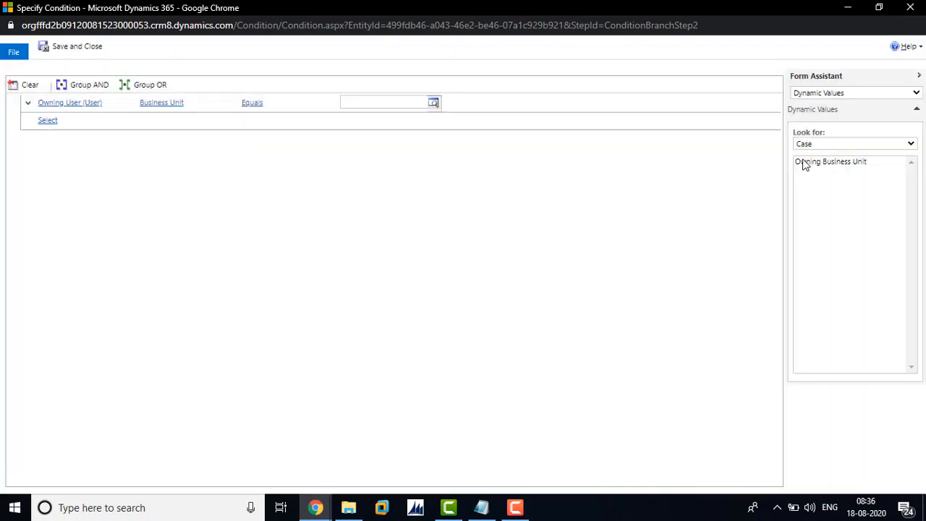
click(805, 160)
double_click(804, 160)
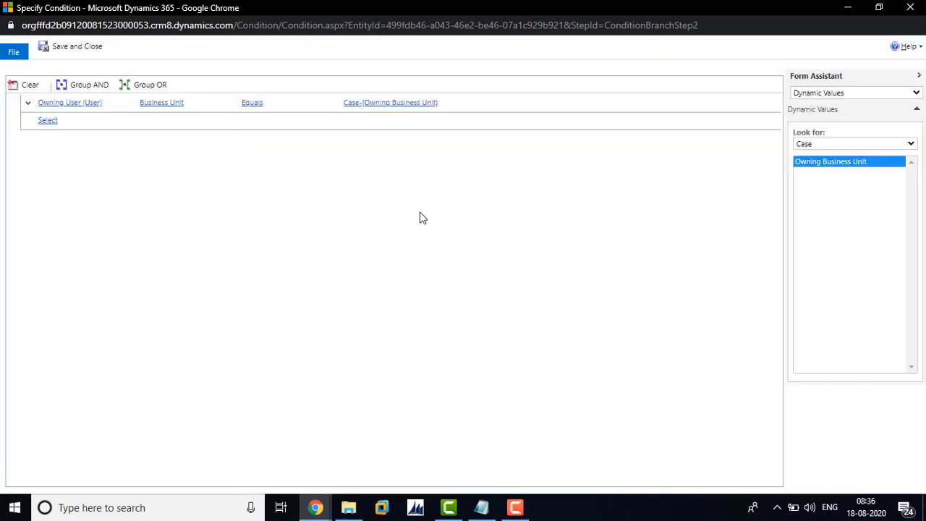
click(90, 52)
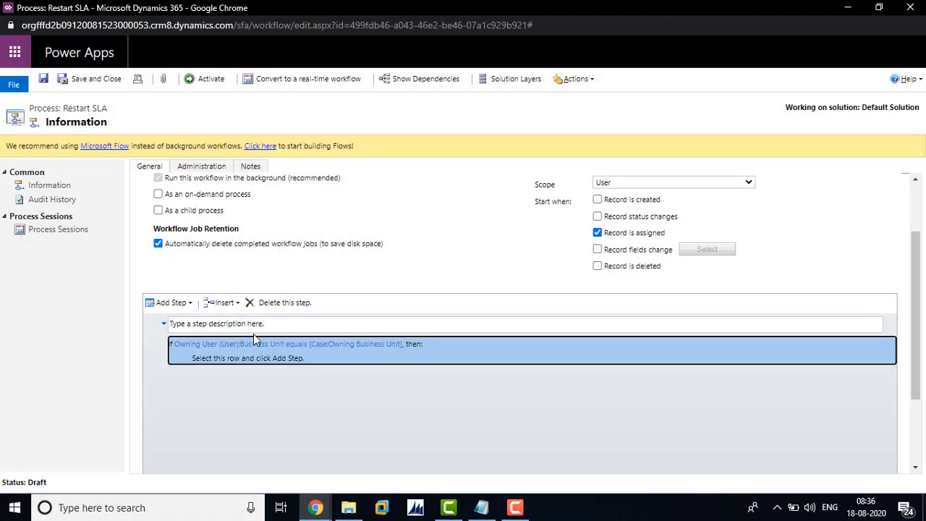
Describe the condition step as "If Case assigned to Support Engineer".
click(268, 323)
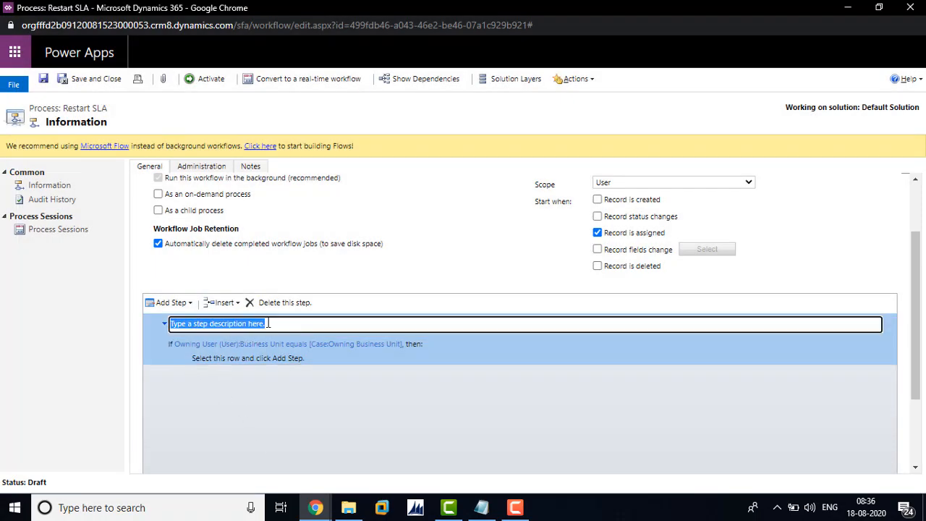
text(If Case assigned to Support Engineer)
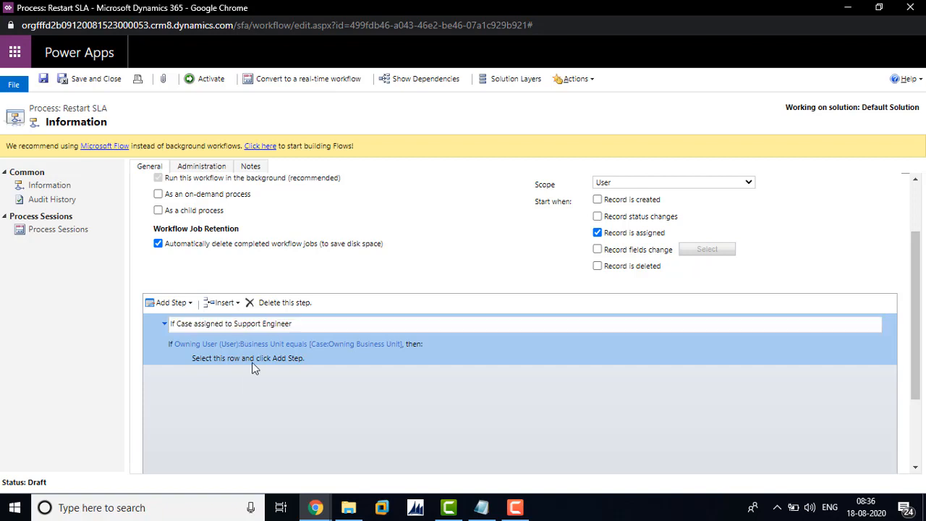
Add a Change Status step under the condition that sets the Case to In Progress, and save and close the workflow.
click(253, 365)
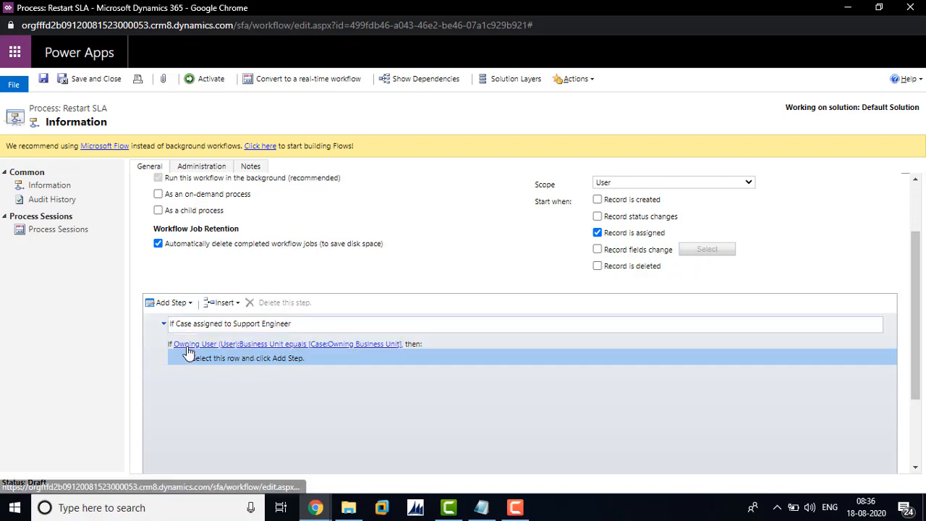
click(190, 302)
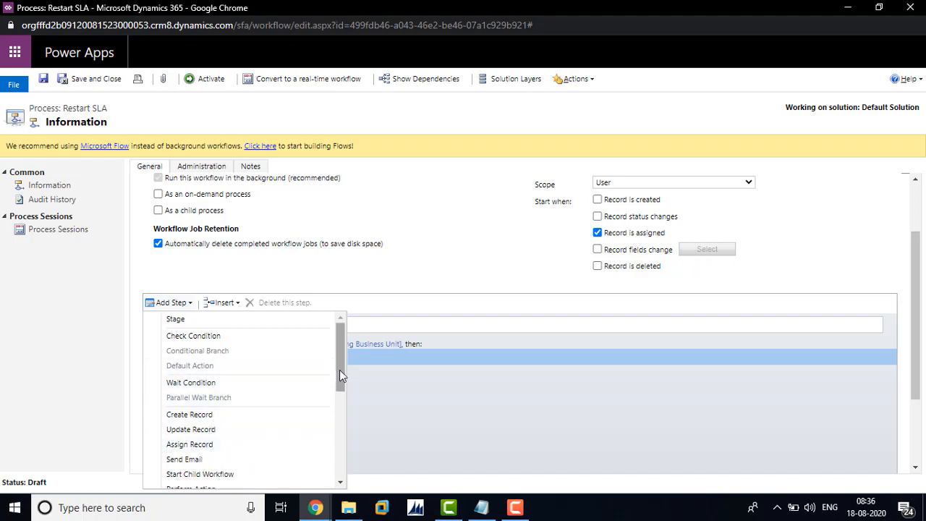
drag(339, 369, 293, 412)
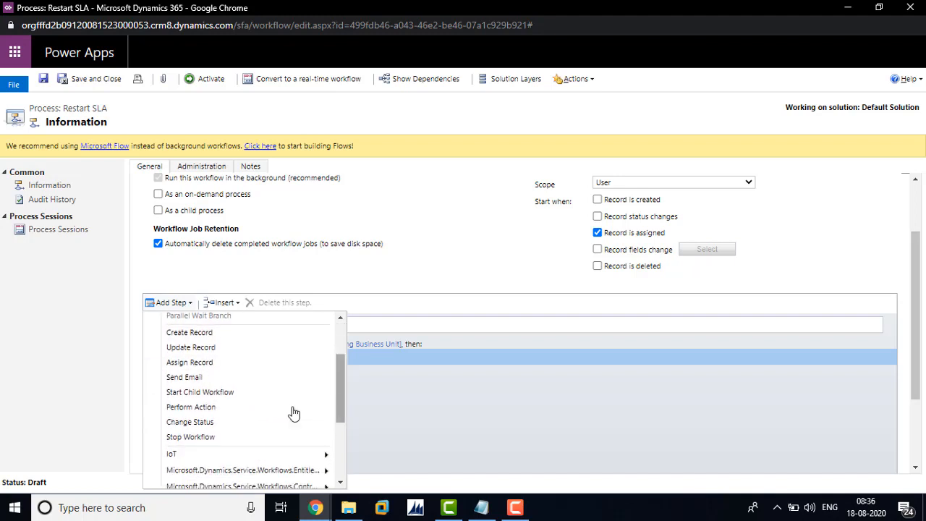
click(191, 423)
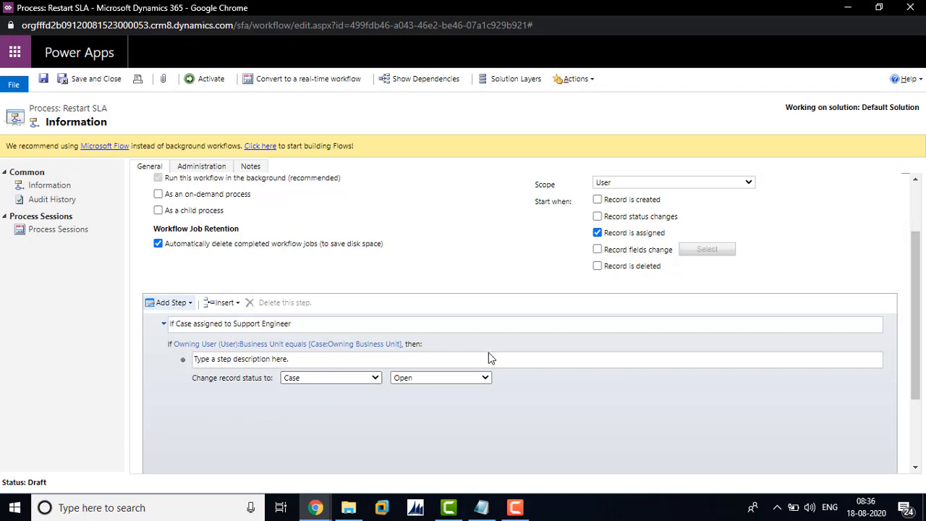
click(468, 378)
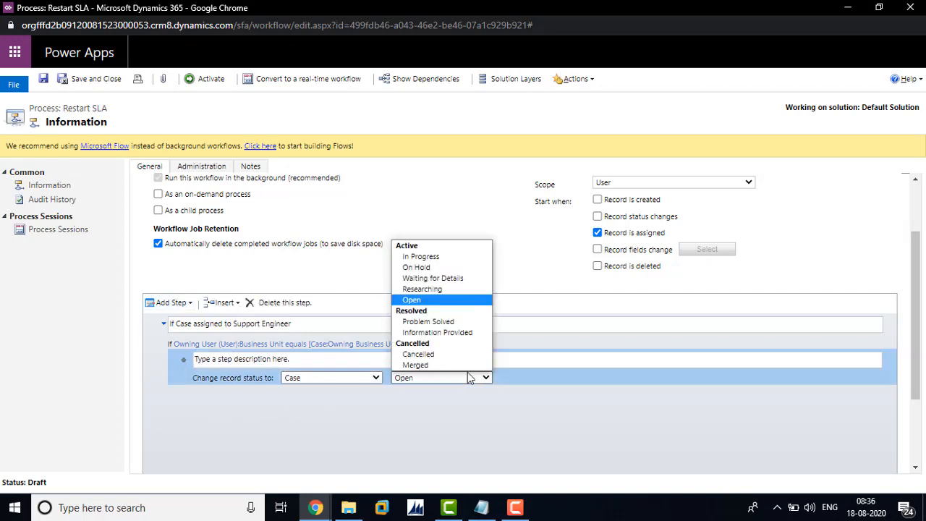
click(437, 257)
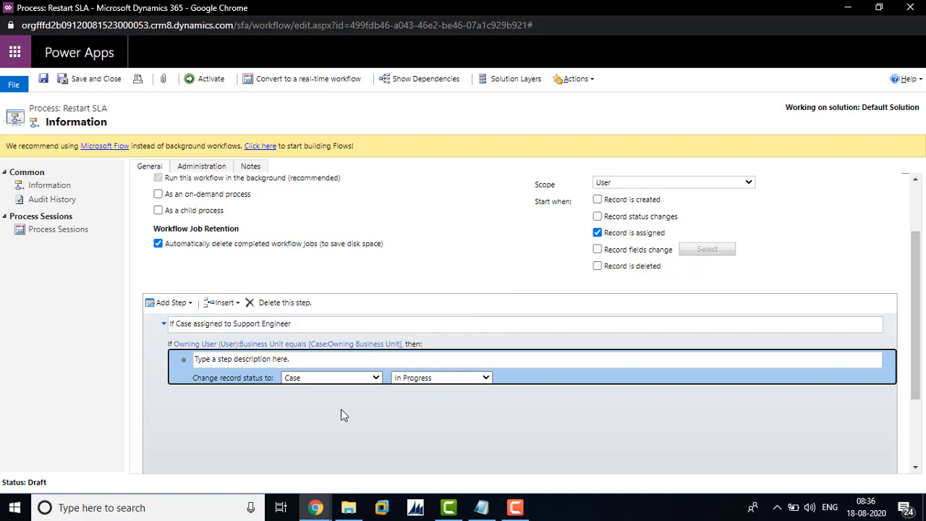
click(90, 79)
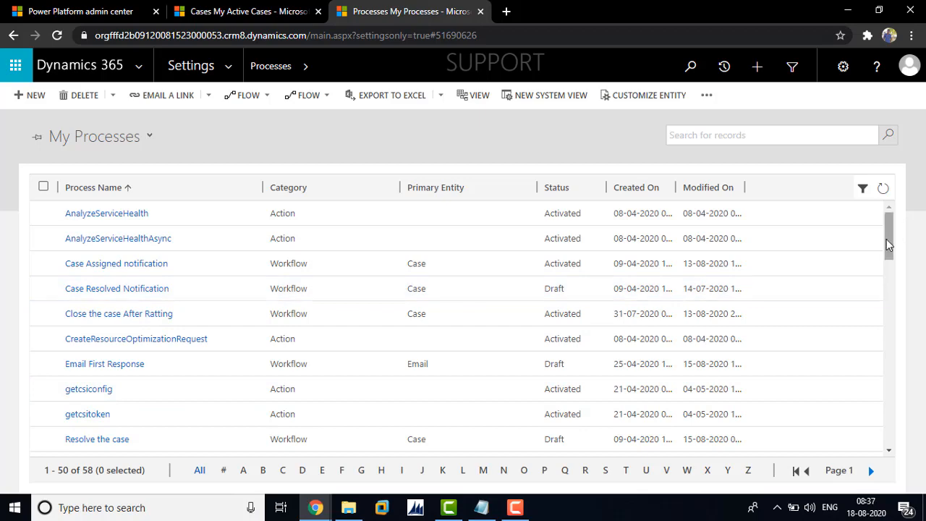
Show the Draft Processes view and reopen the Restart SLA workflow in a maximized window.
drag(890, 251, 891, 274)
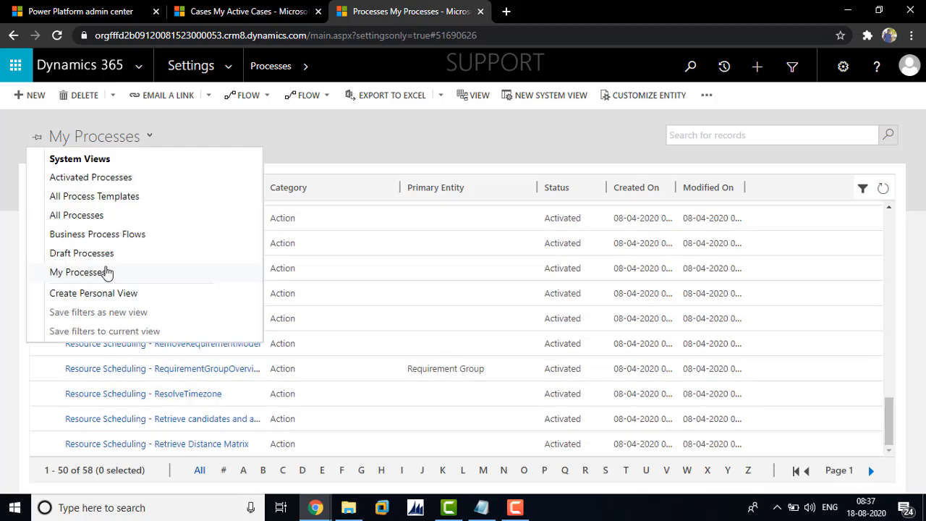
click(108, 255)
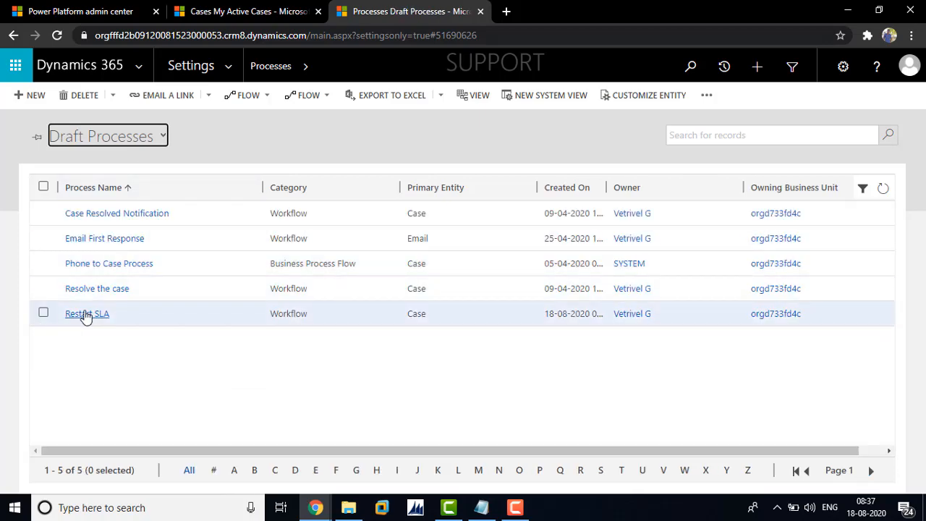
click(90, 315)
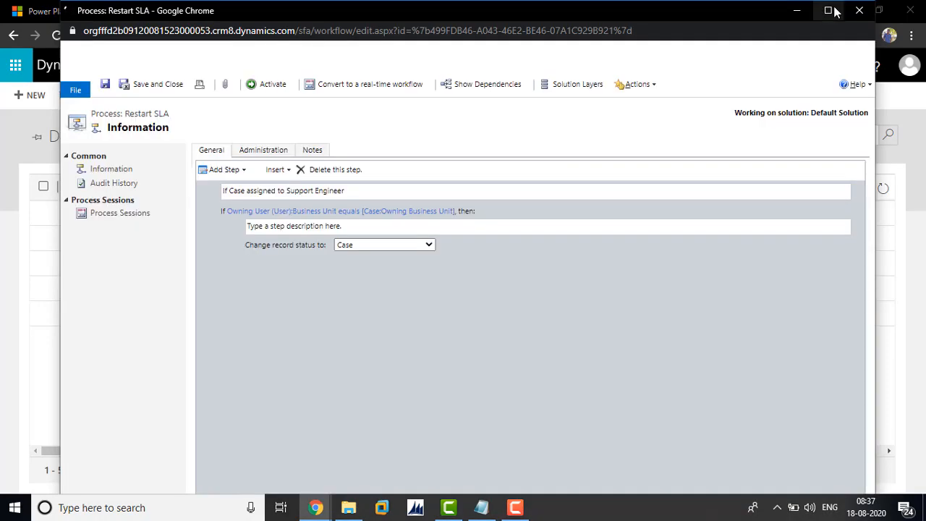
click(827, 11)
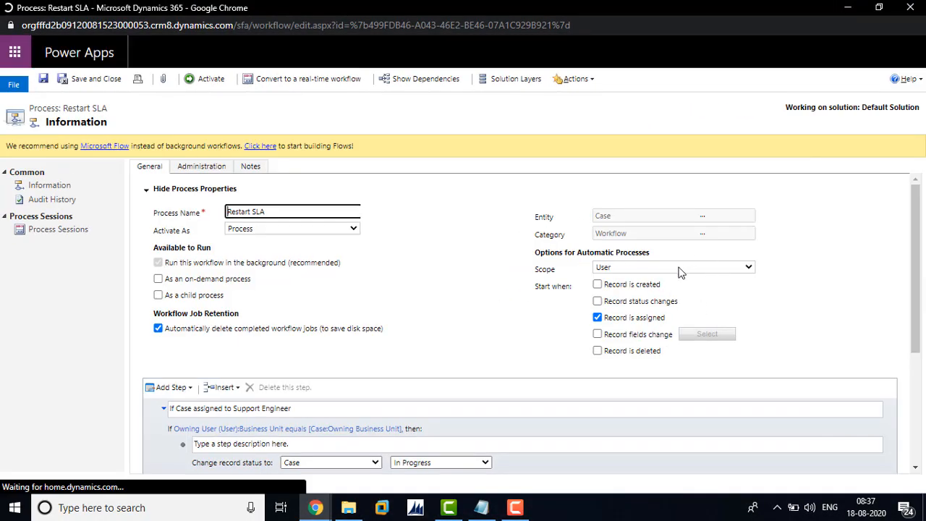
Set the Restart SLA workflow's scope to Organization, activate it, and minimize its window.
click(683, 270)
click(623, 311)
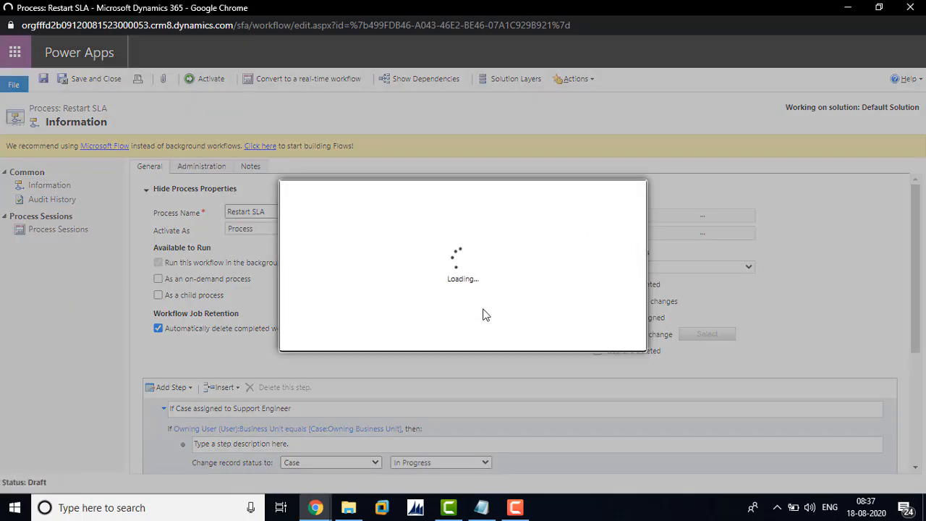
click(539, 338)
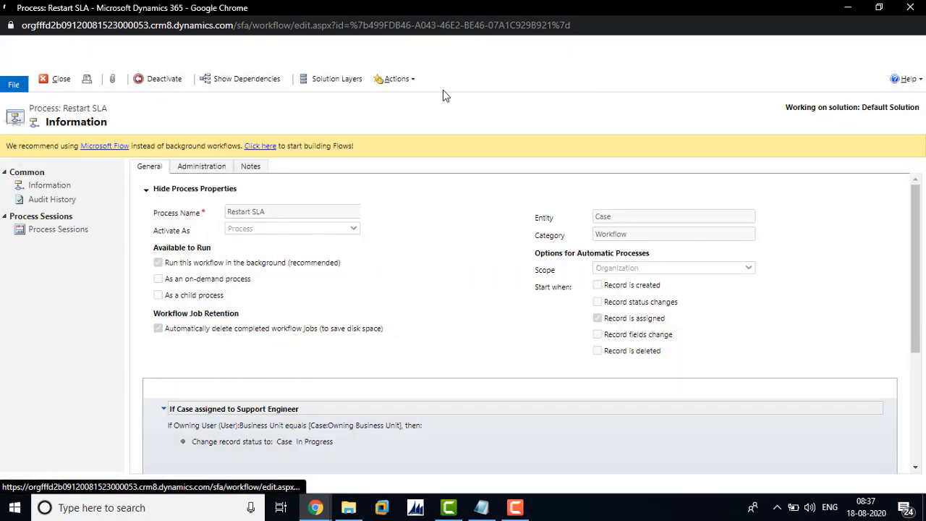
click(847, 8)
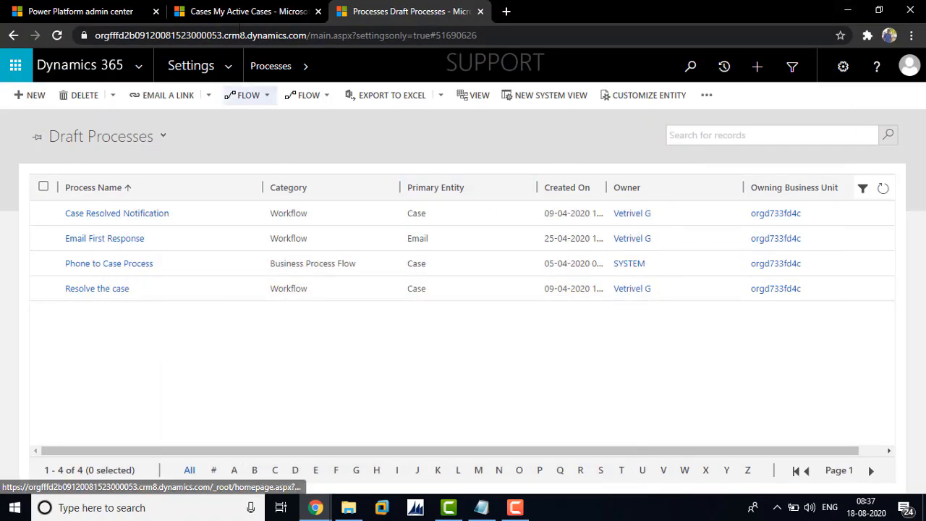
Create a new case titled "Test case for SLA" in the Customer Service Hub, choose an existing contact as customer, and save it.
click(240, 11)
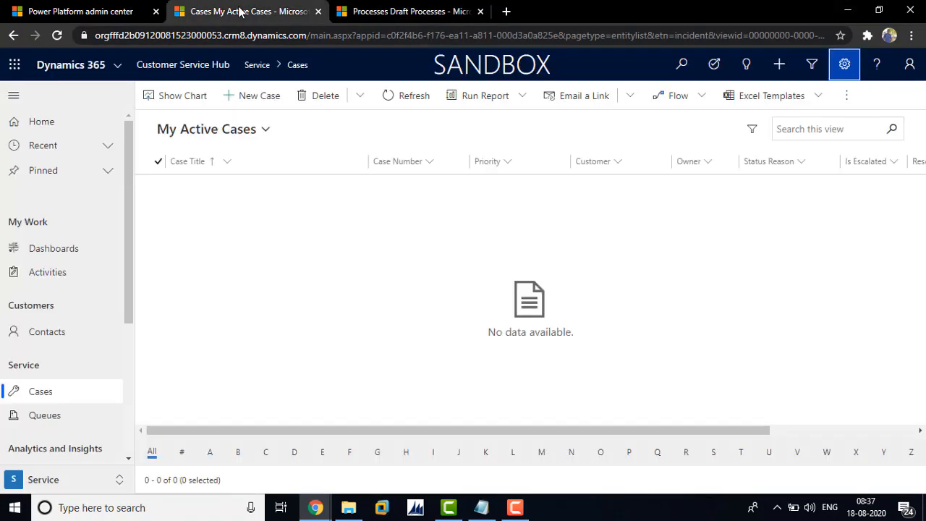
click(257, 97)
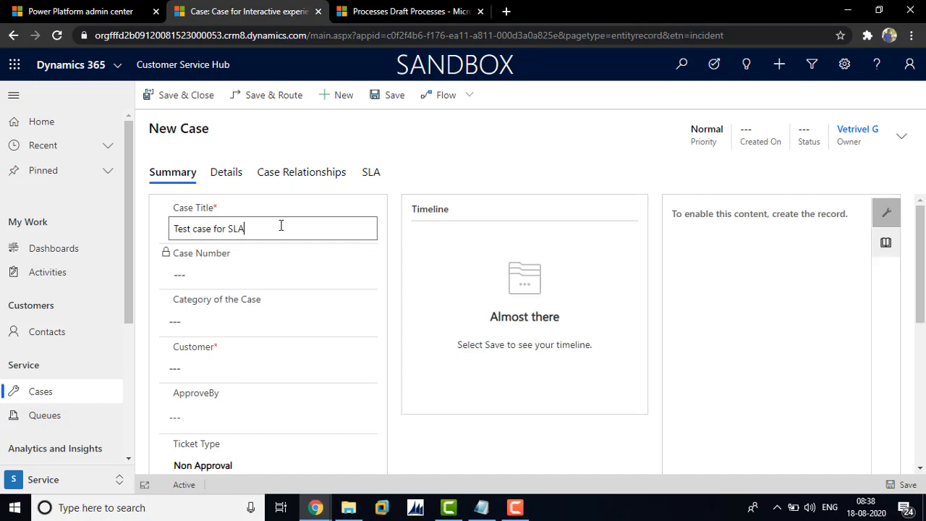
click(263, 367)
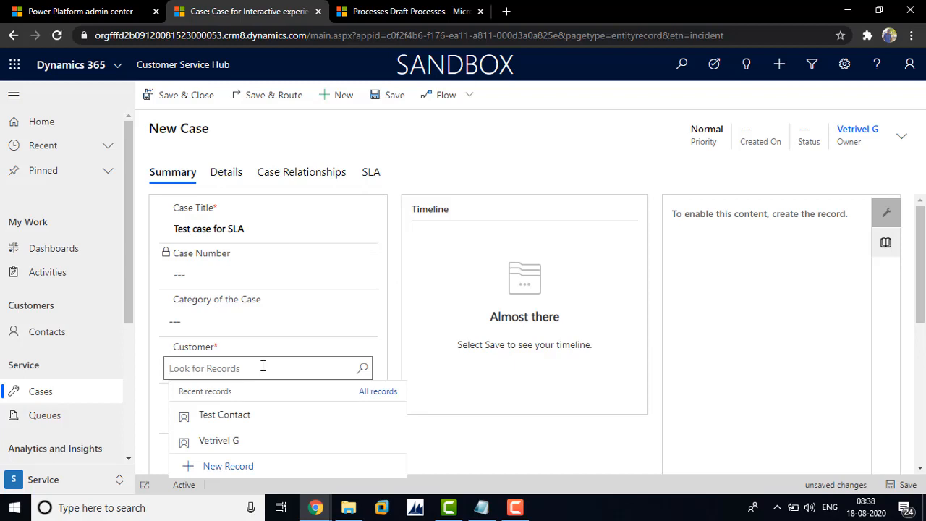
text(Vetrivel)
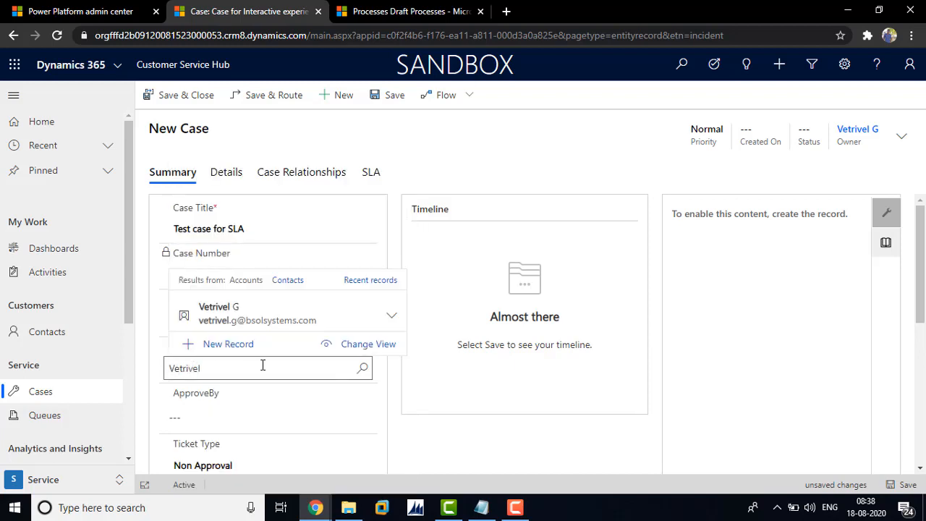
click(267, 326)
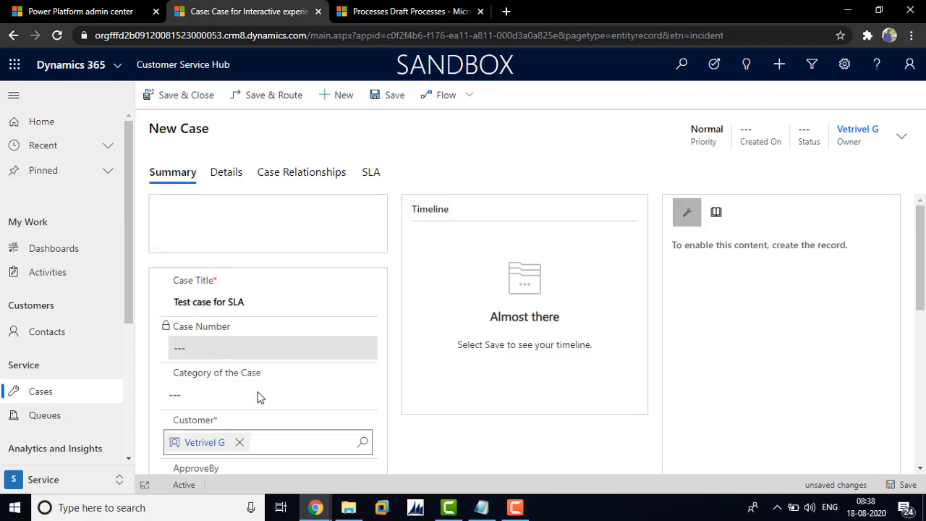
drag(922, 267, 921, 213)
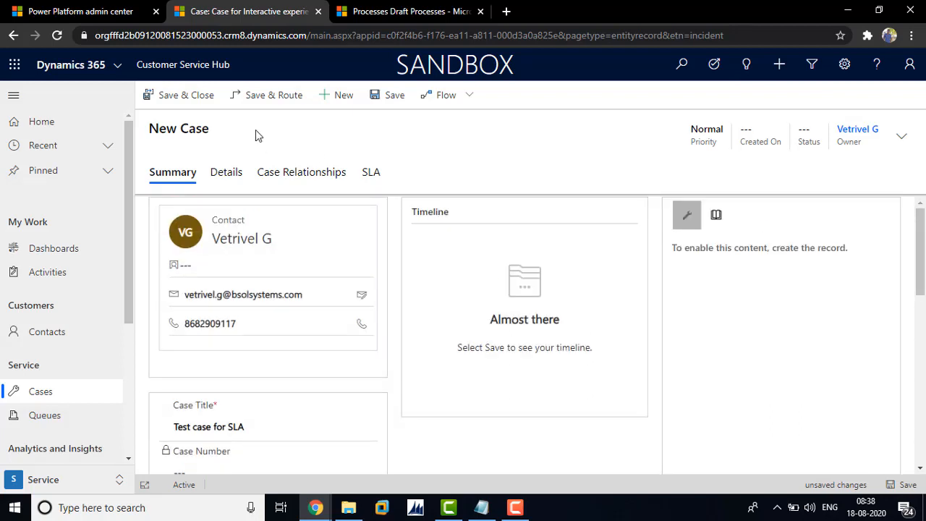
click(387, 99)
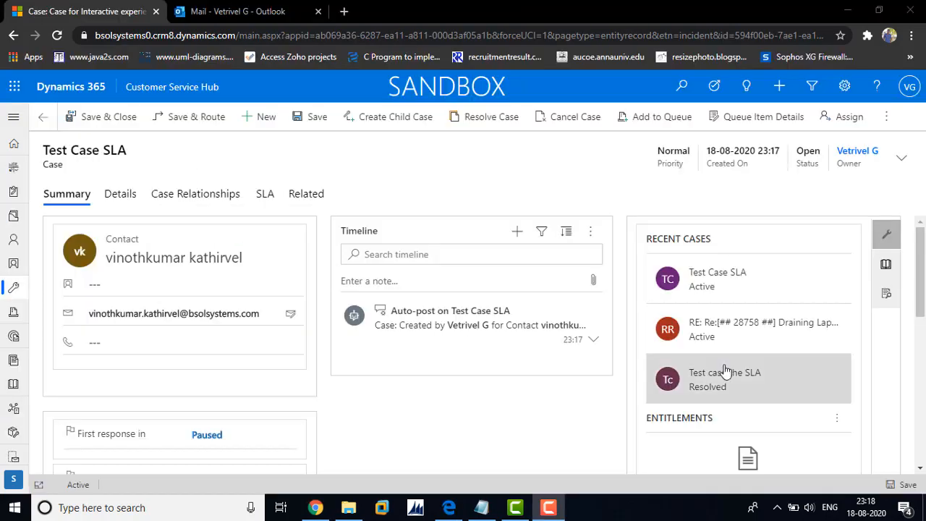
Assign the open Test Case SLA case to another user and reload it to check its status and SLA timers.
click(831, 117)
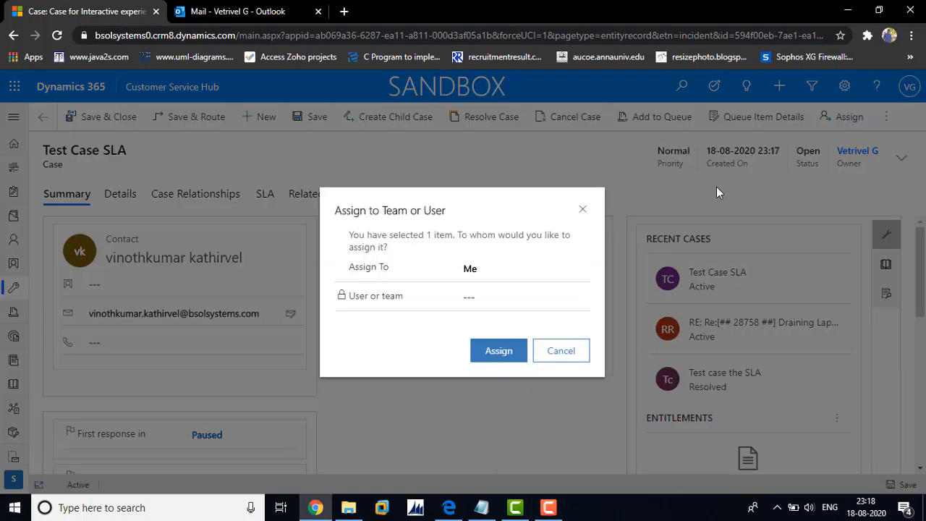
click(525, 270)
click(504, 298)
text(ven)
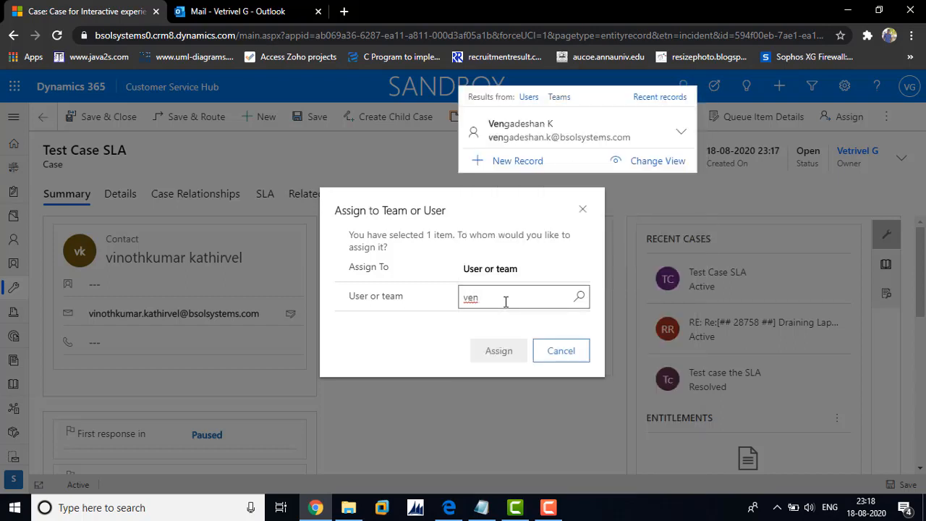
click(533, 246)
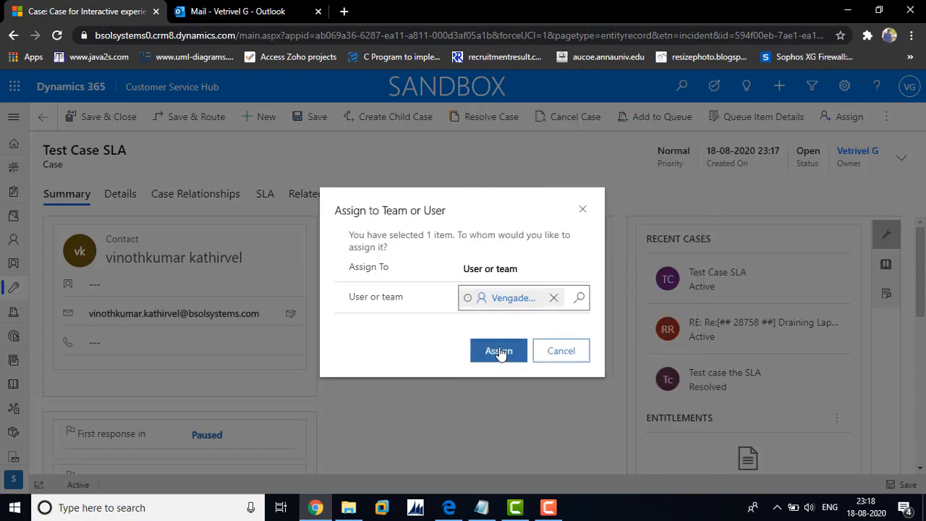
click(499, 350)
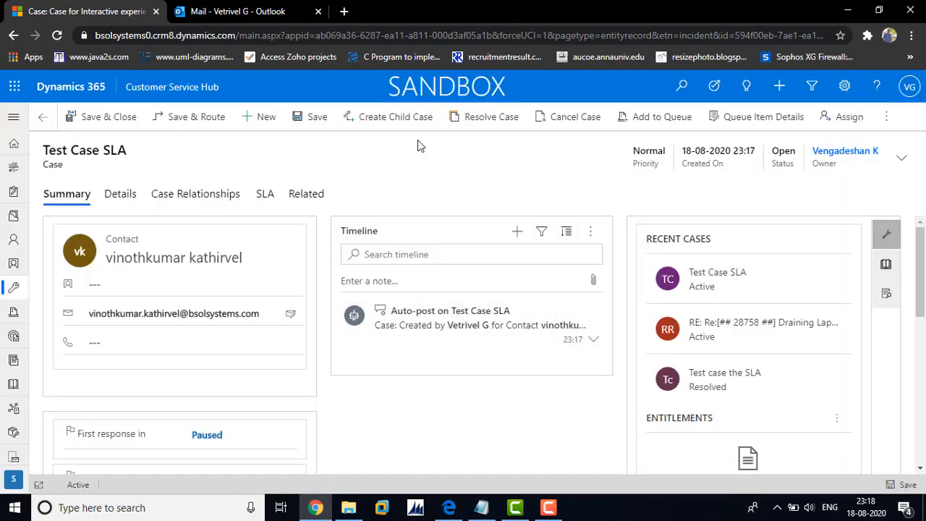
click(57, 38)
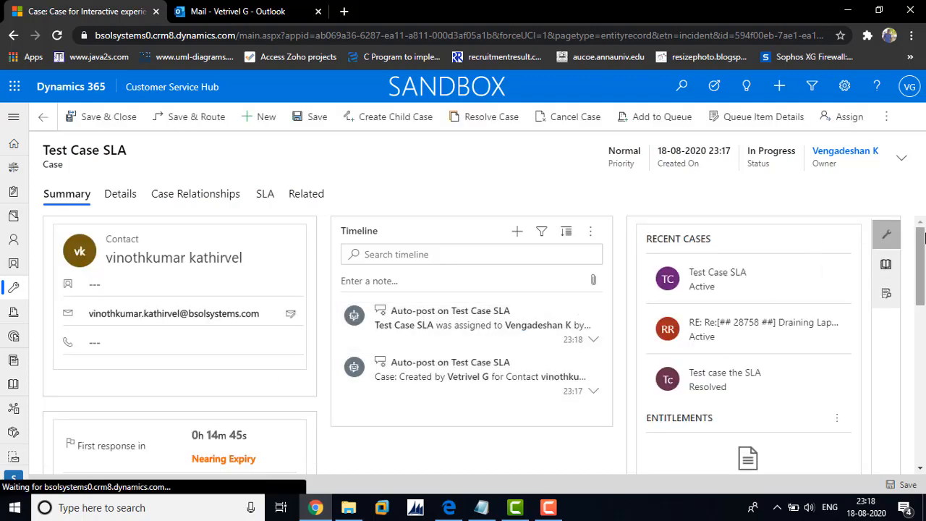
drag(922, 239, 922, 304)
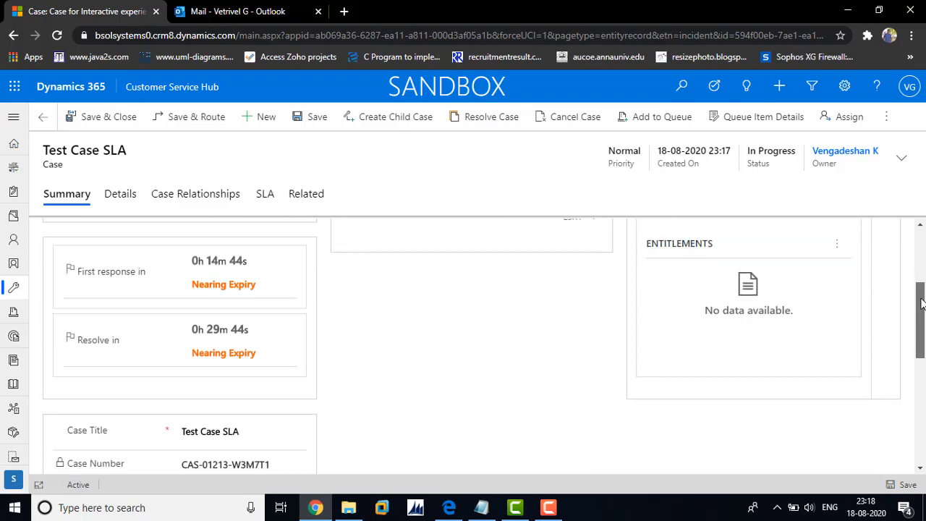